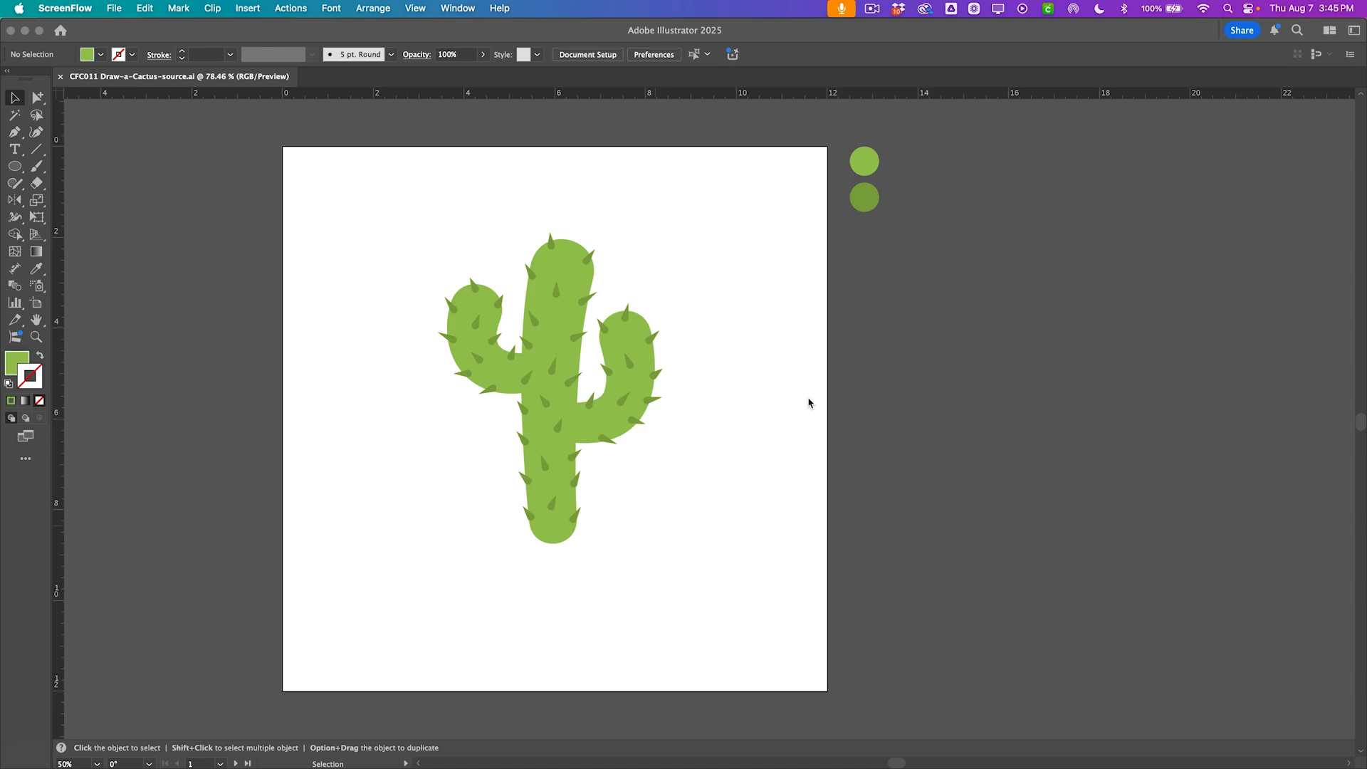
# Select the finished reference cactus and move it off the artboard to the right.
pyautogui.scroll(-3, 808, 403)
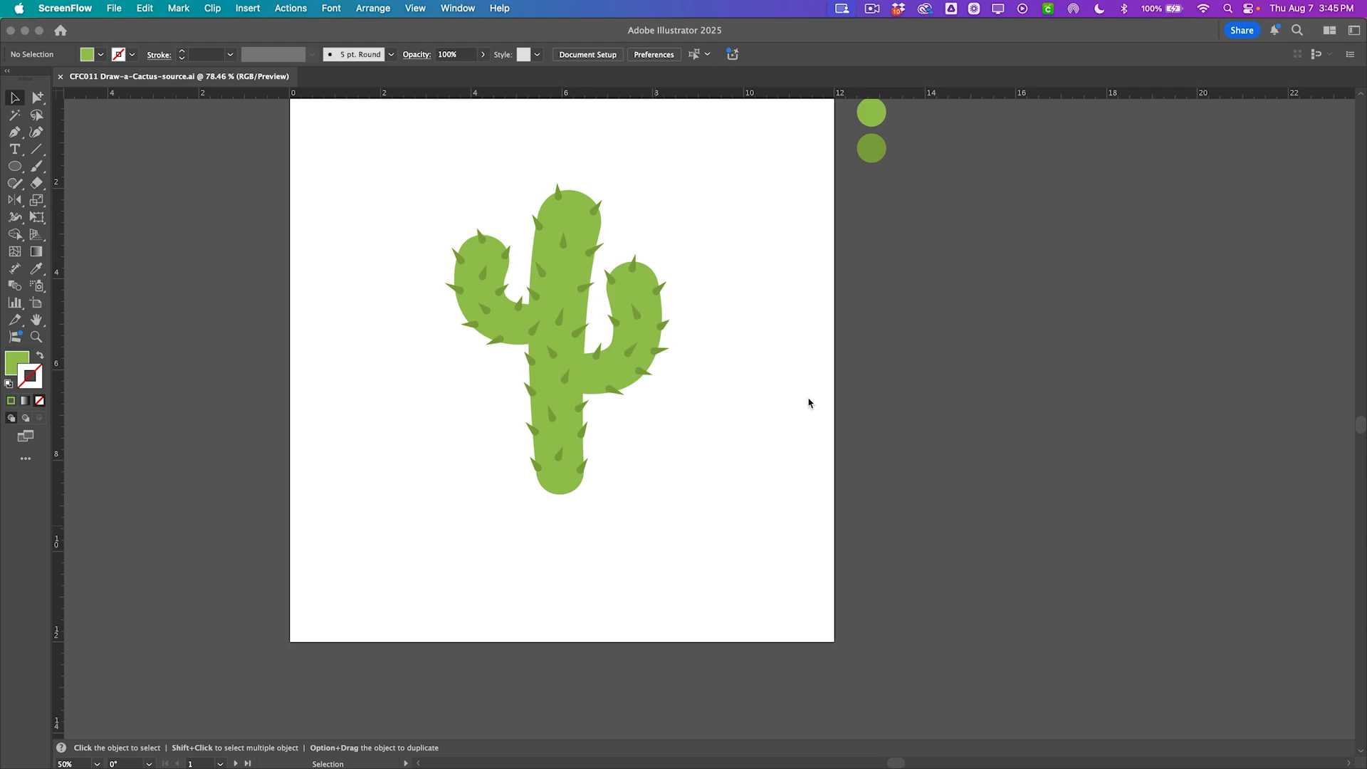
pyautogui.click(430, 412)
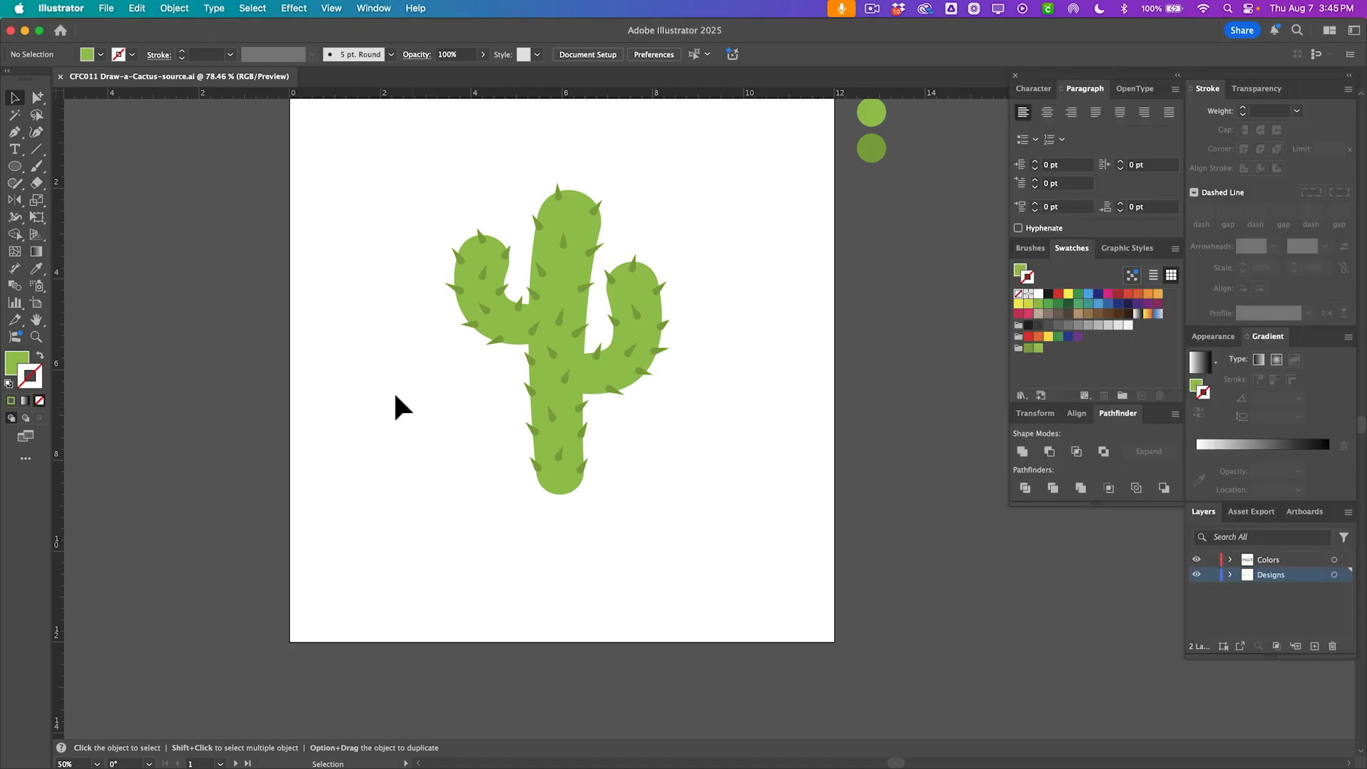
pyautogui.moveTo(344, 215); pyautogui.dragTo(741, 534)
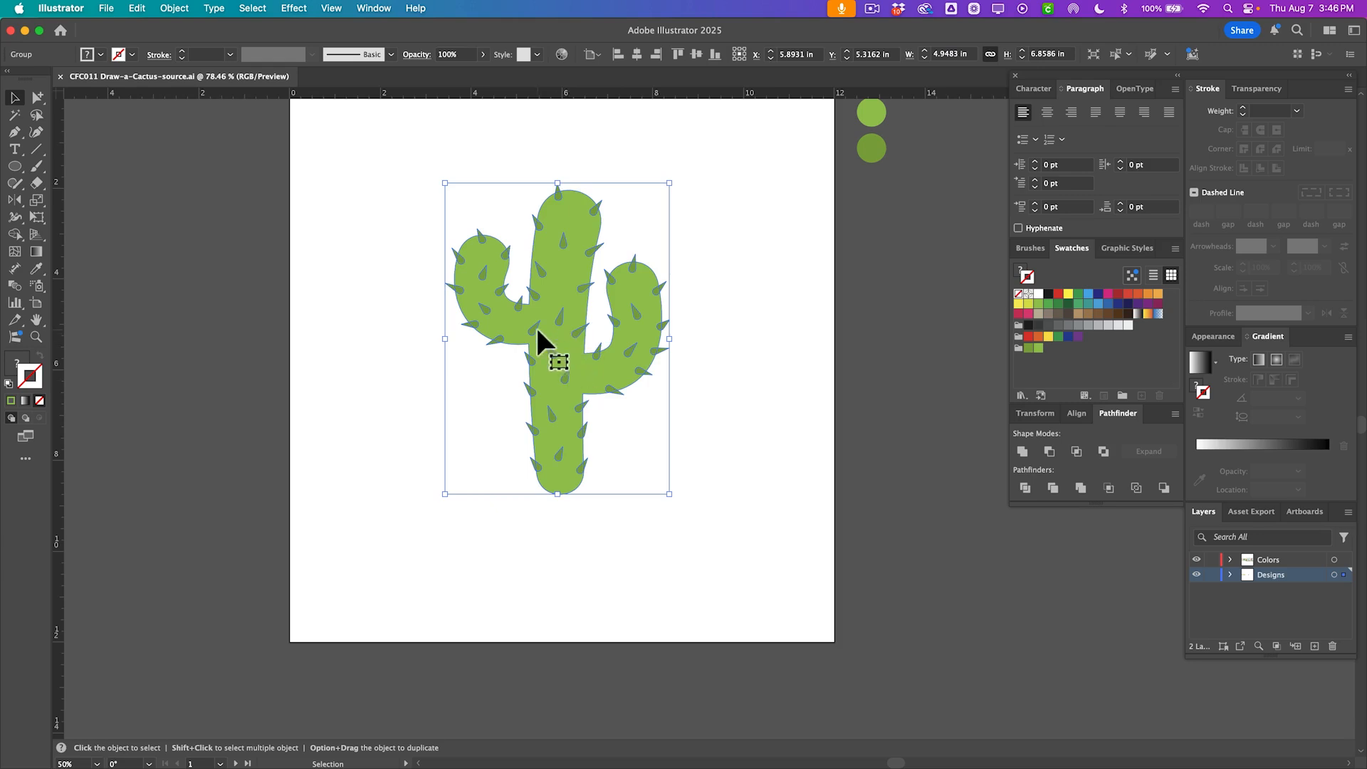
pyautogui.moveTo(540, 342); pyautogui.dragTo(992, 360)
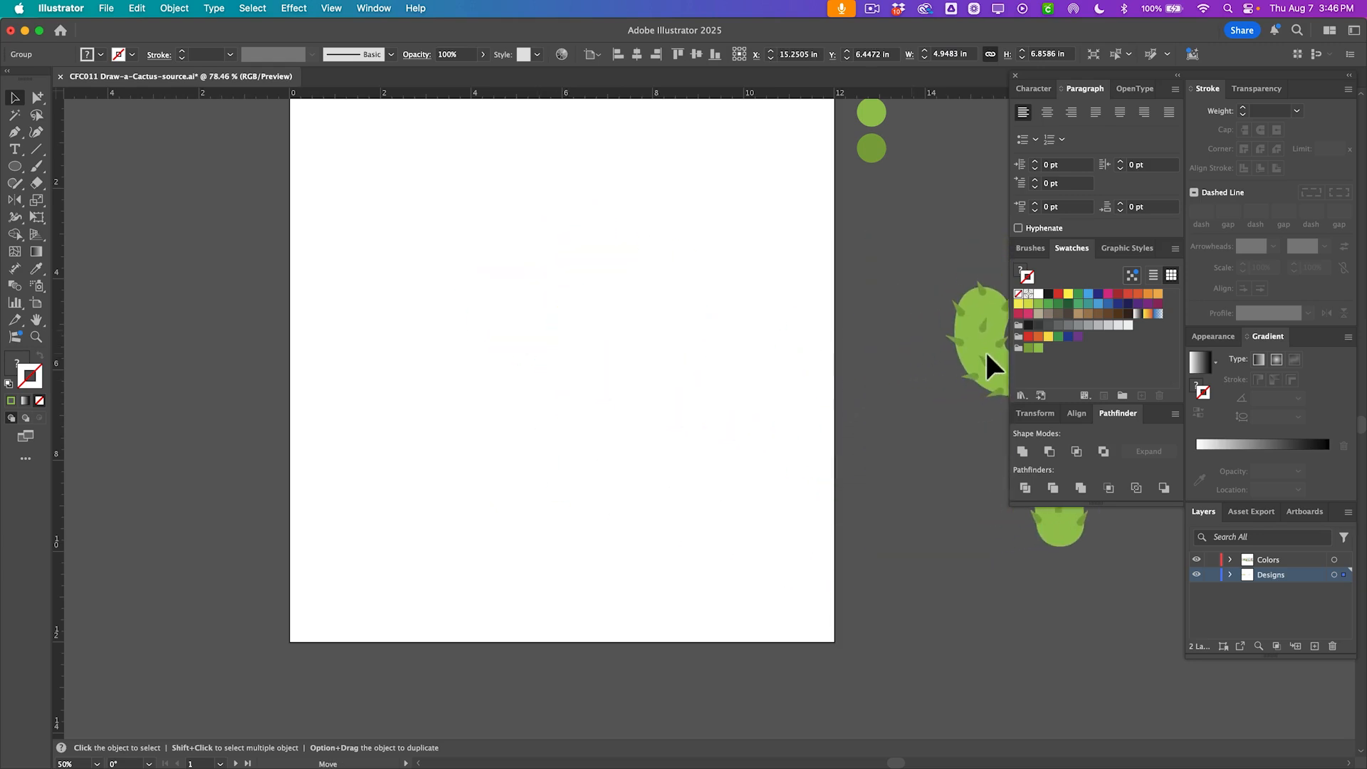
# Draw a vertical three-point path for the trunk with the Pen tool and nudge its middle anchor slightly left.
pyautogui.click(540, 263)
pyautogui.press('p')
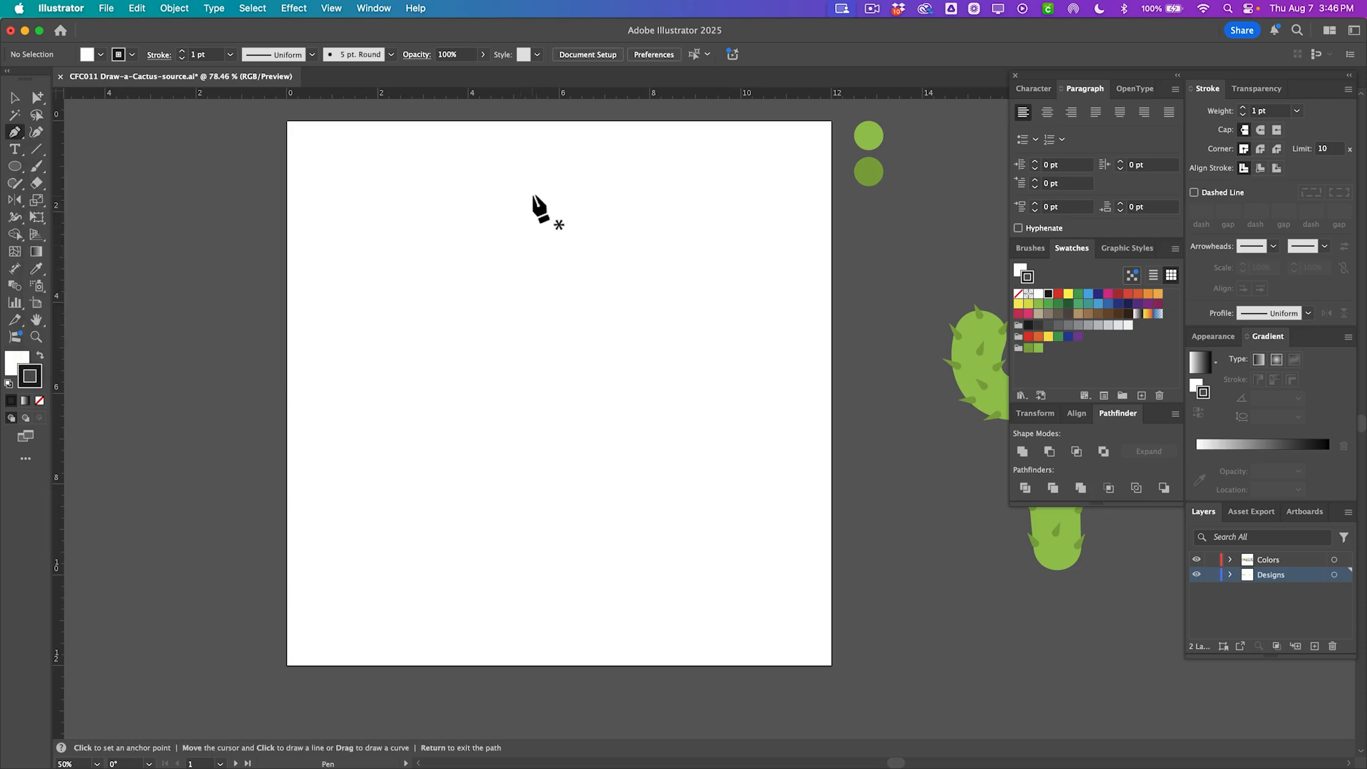
pyautogui.moveTo(539, 194); pyautogui.dragTo(534, 262)
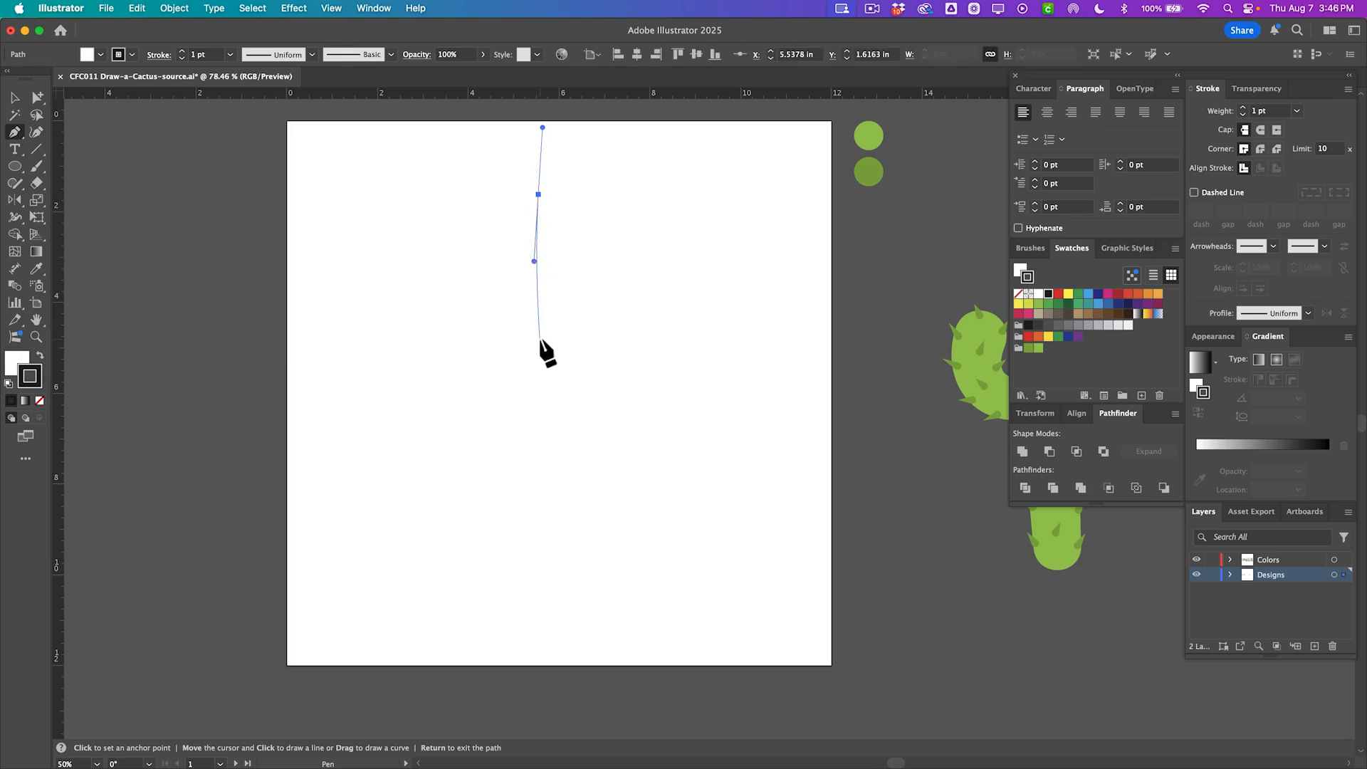
pyautogui.click(537, 349)
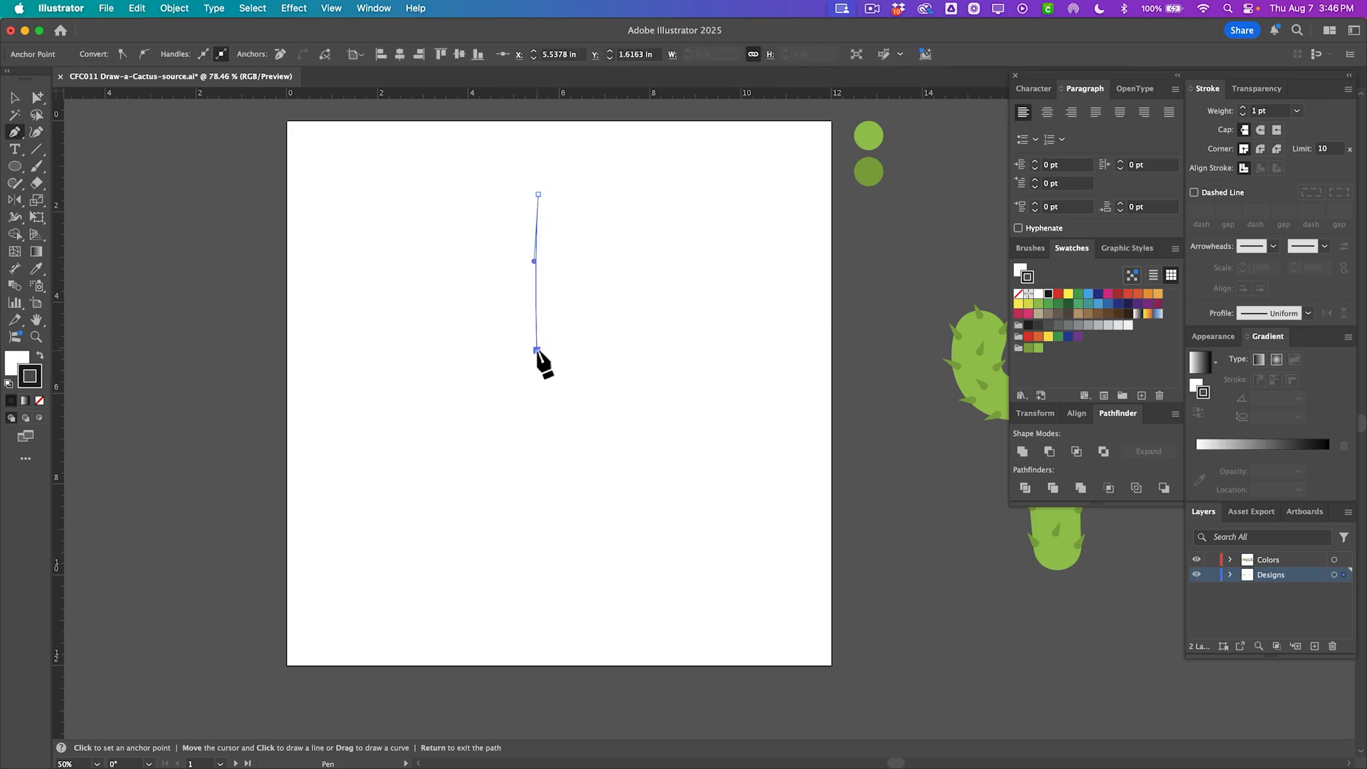
pyautogui.press('a')
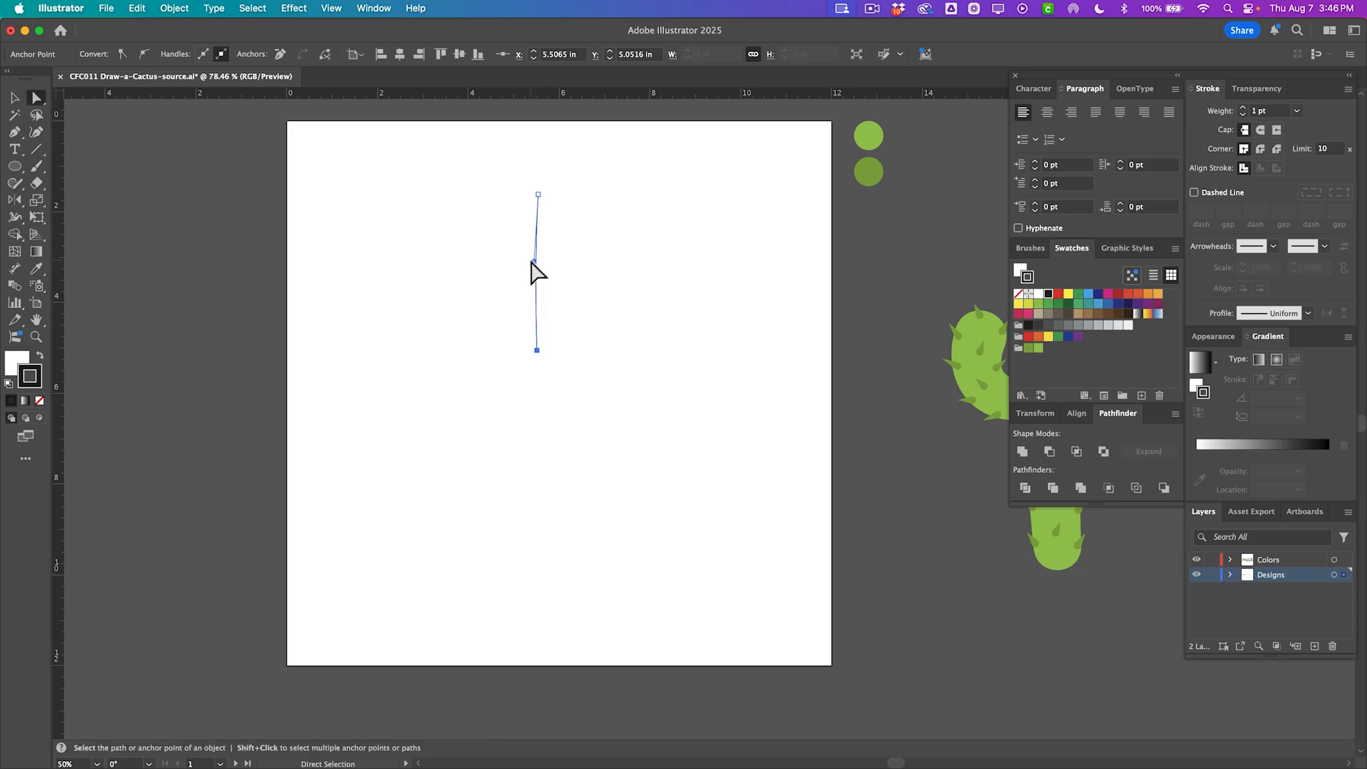
pyautogui.moveTo(534, 262); pyautogui.dragTo(527, 264)
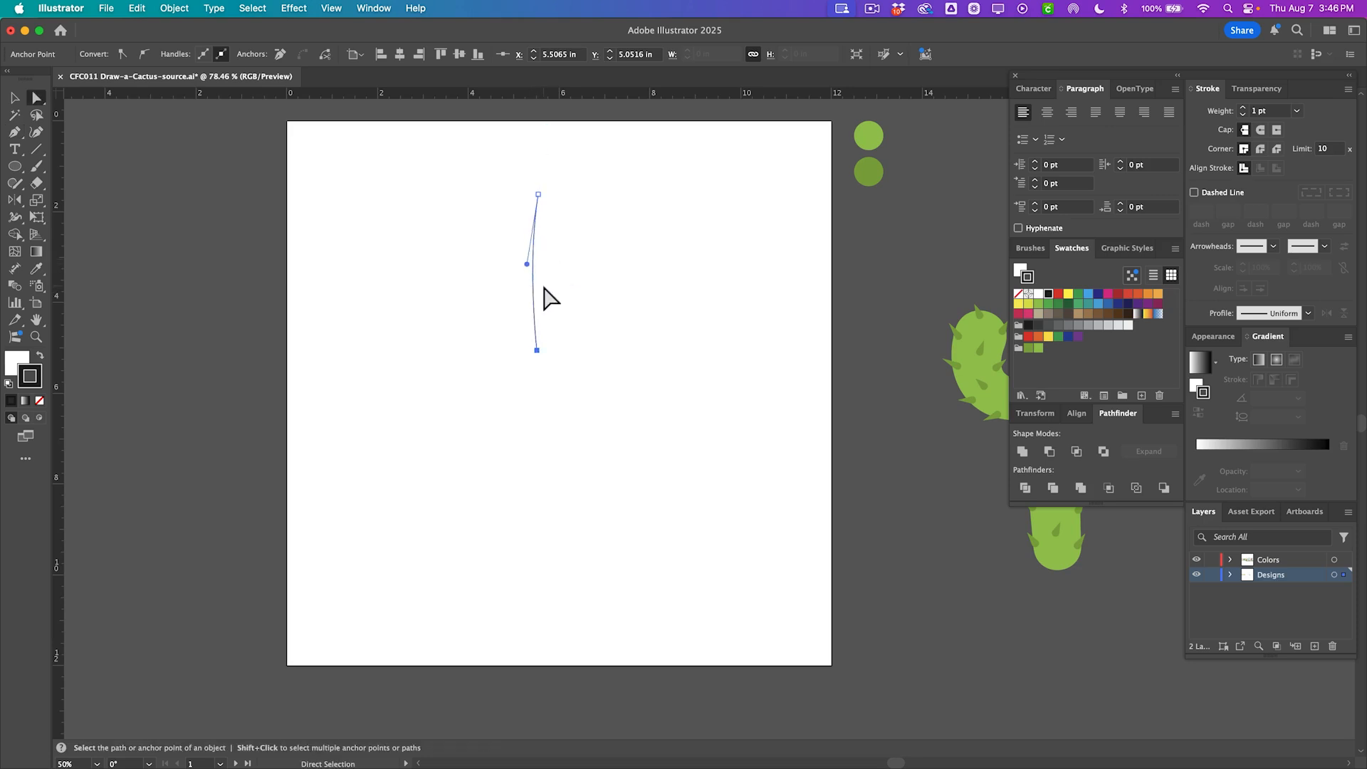
# Set the path's fill to none and its stroke to the light green swatch.
pyautogui.click(1019, 293)
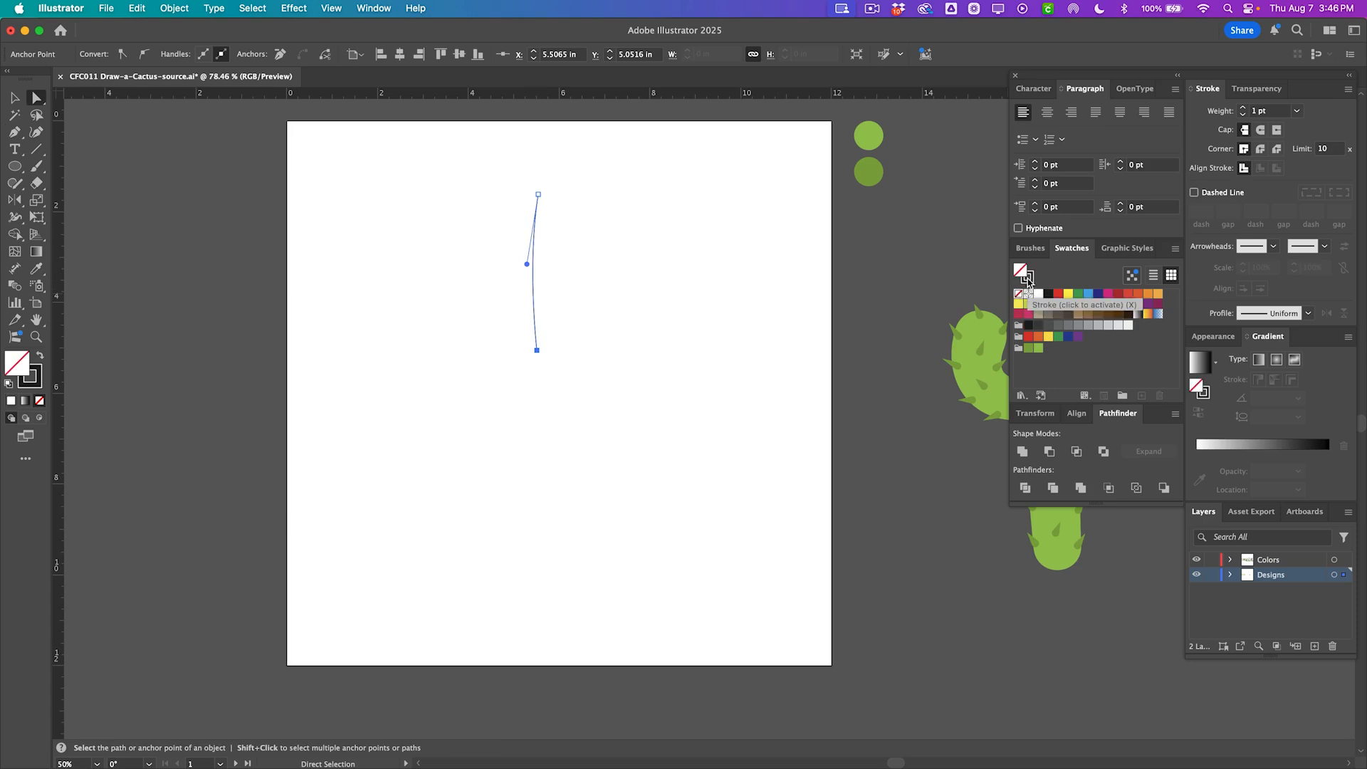
pyautogui.click(1028, 282)
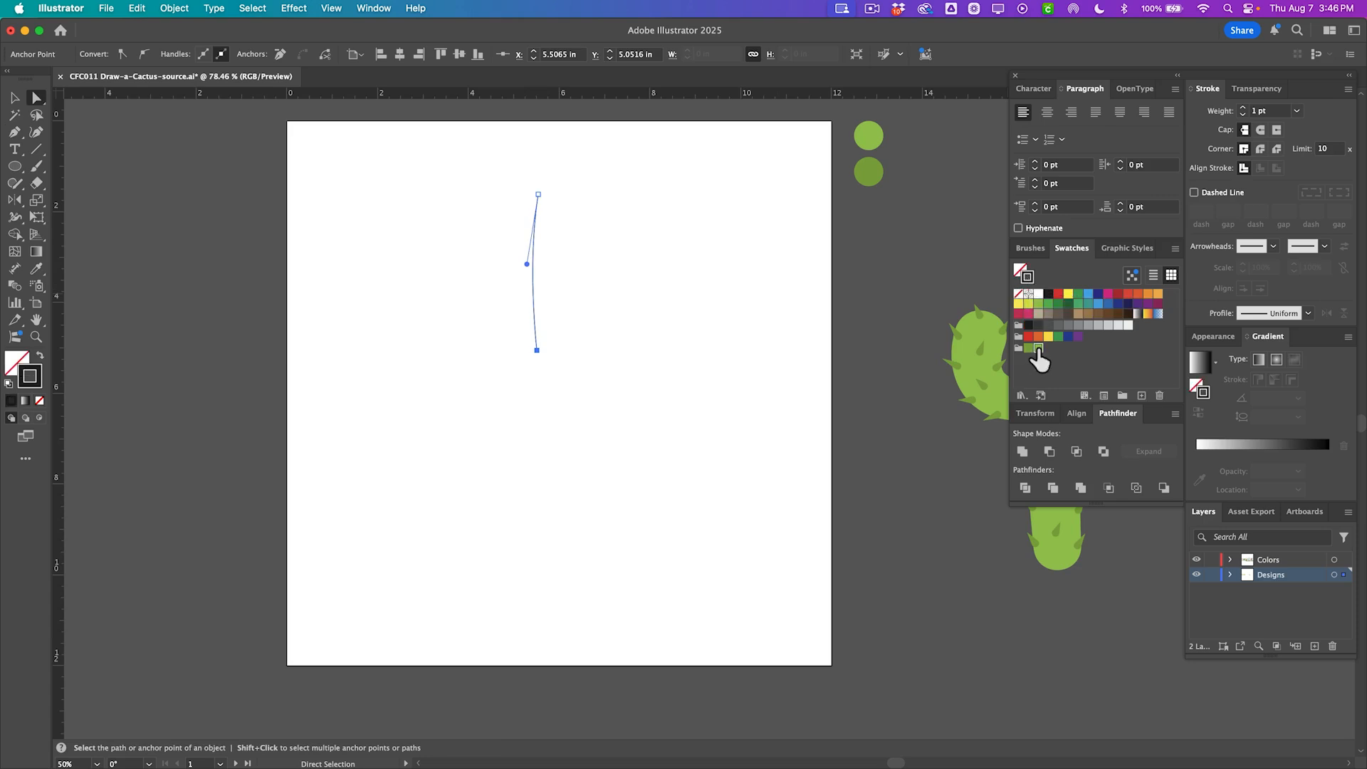
pyautogui.click(1038, 347)
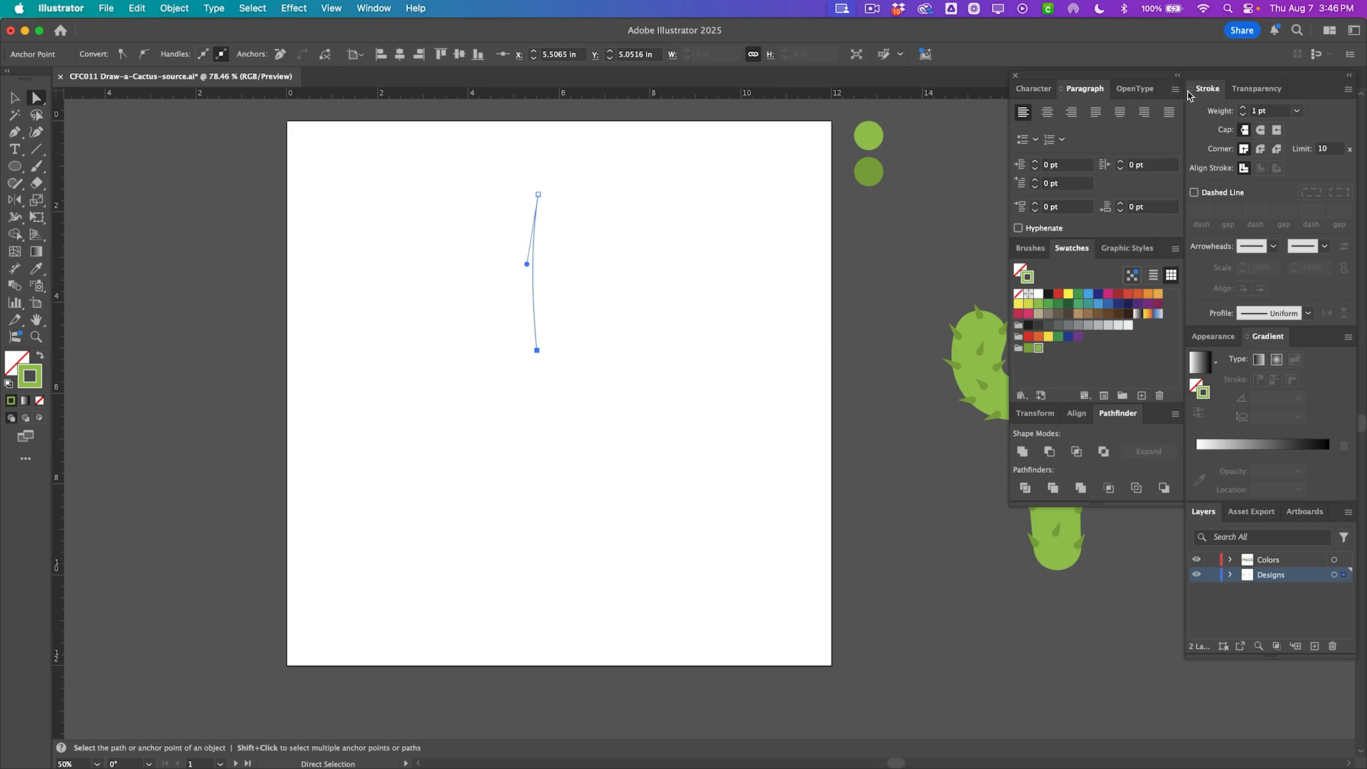
# Set the trunk's stroke weight to 60 pt with a round cap.
pyautogui.click(1297, 112)
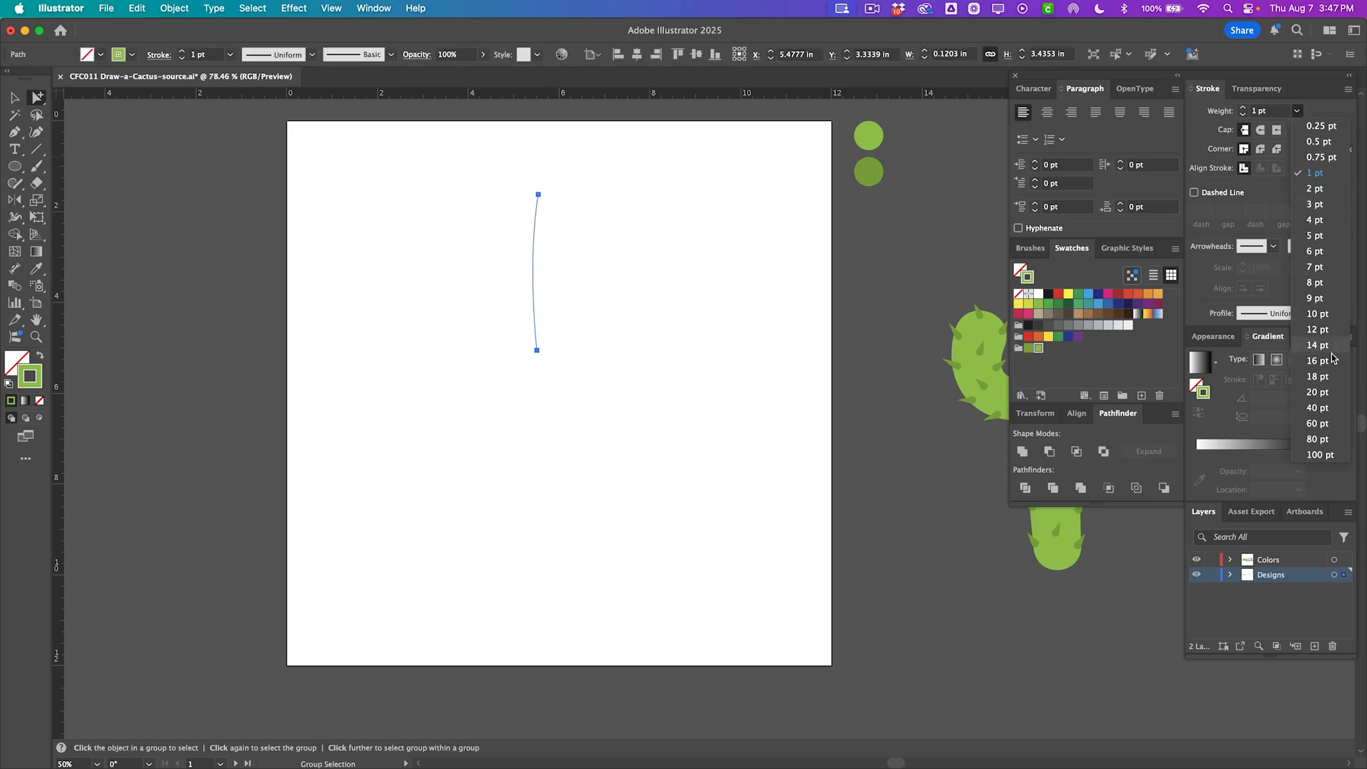
pyautogui.click(1318, 424)
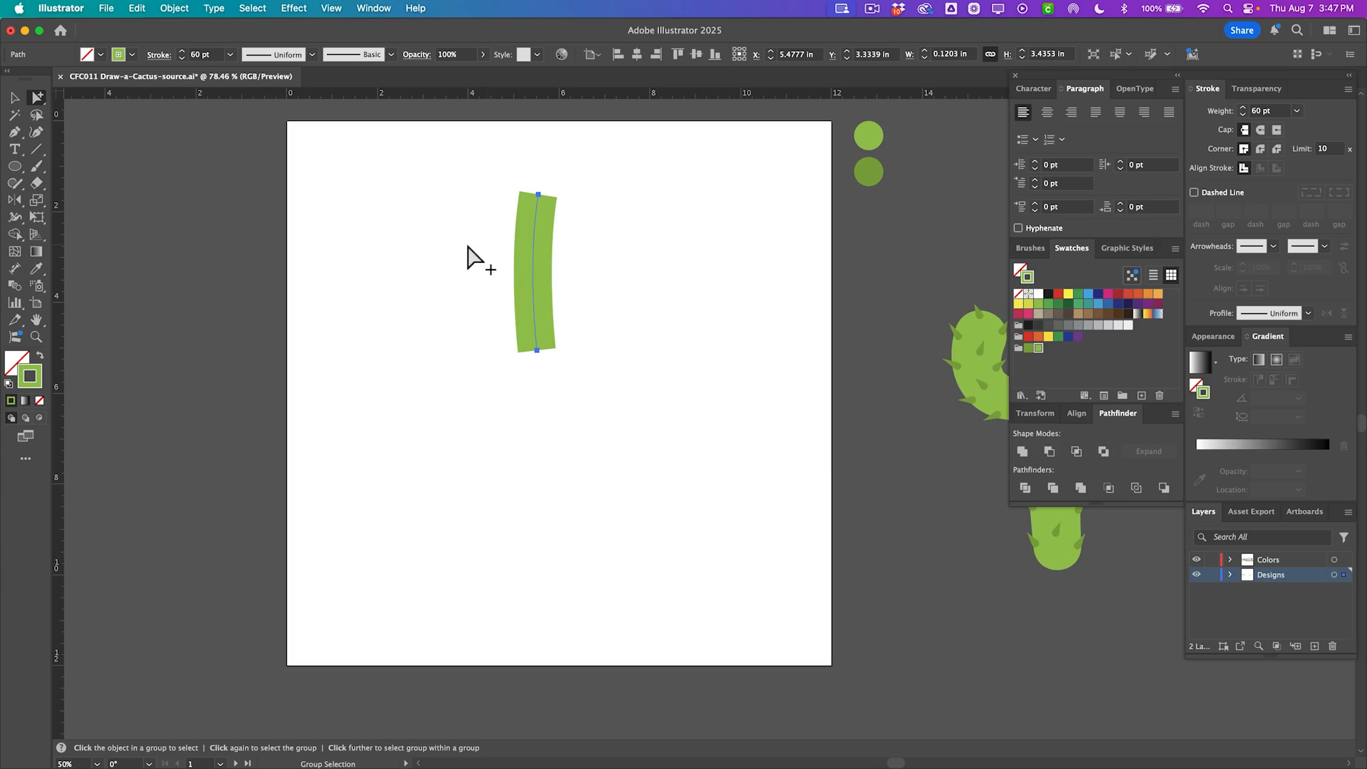
pyautogui.click(383, 9)
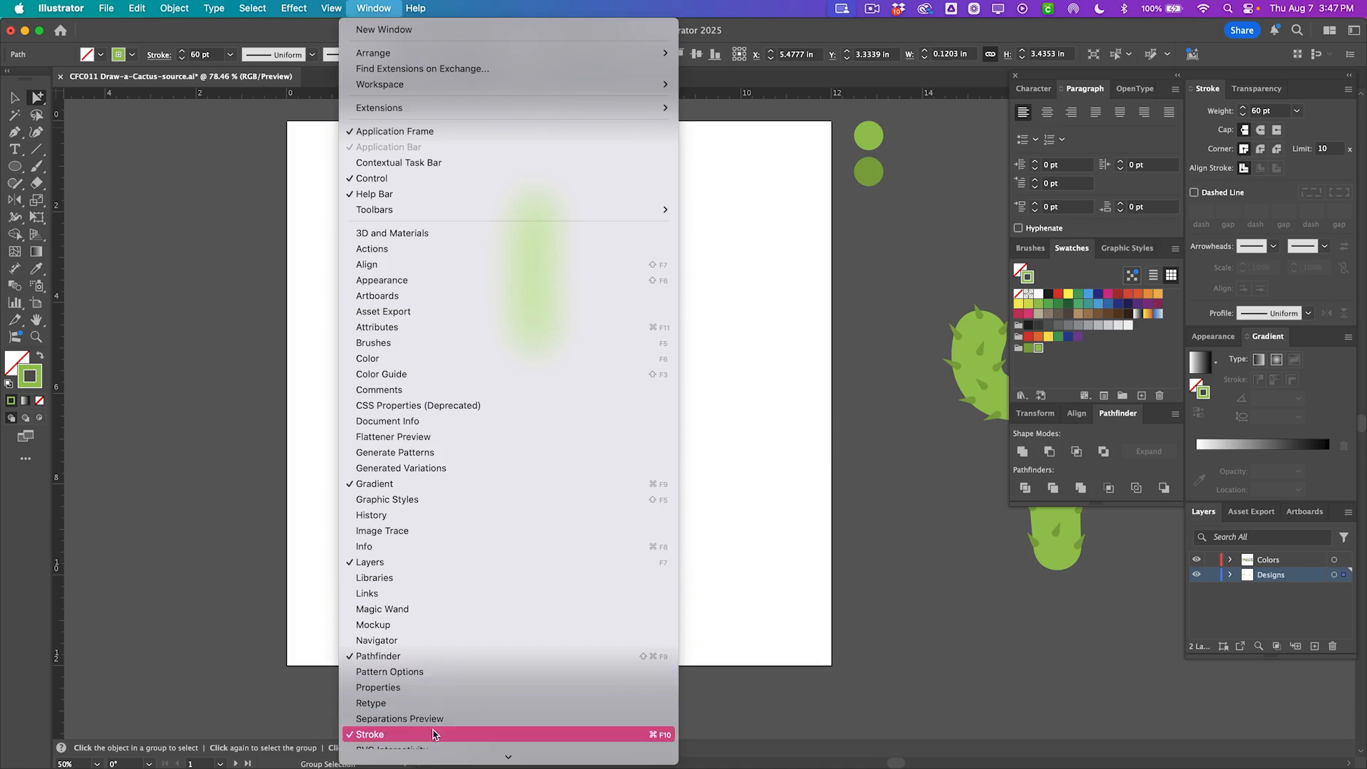
pyautogui.click(752, 543)
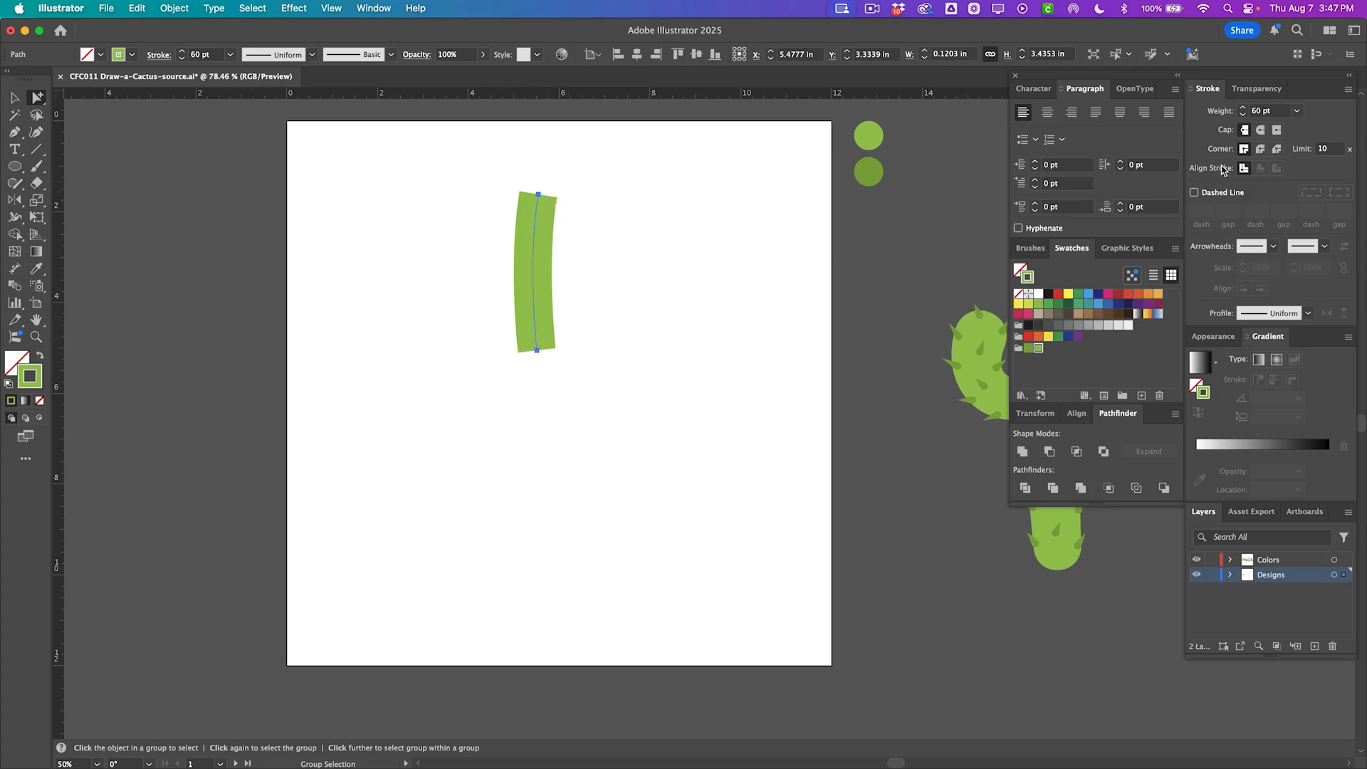
pyautogui.click(1261, 131)
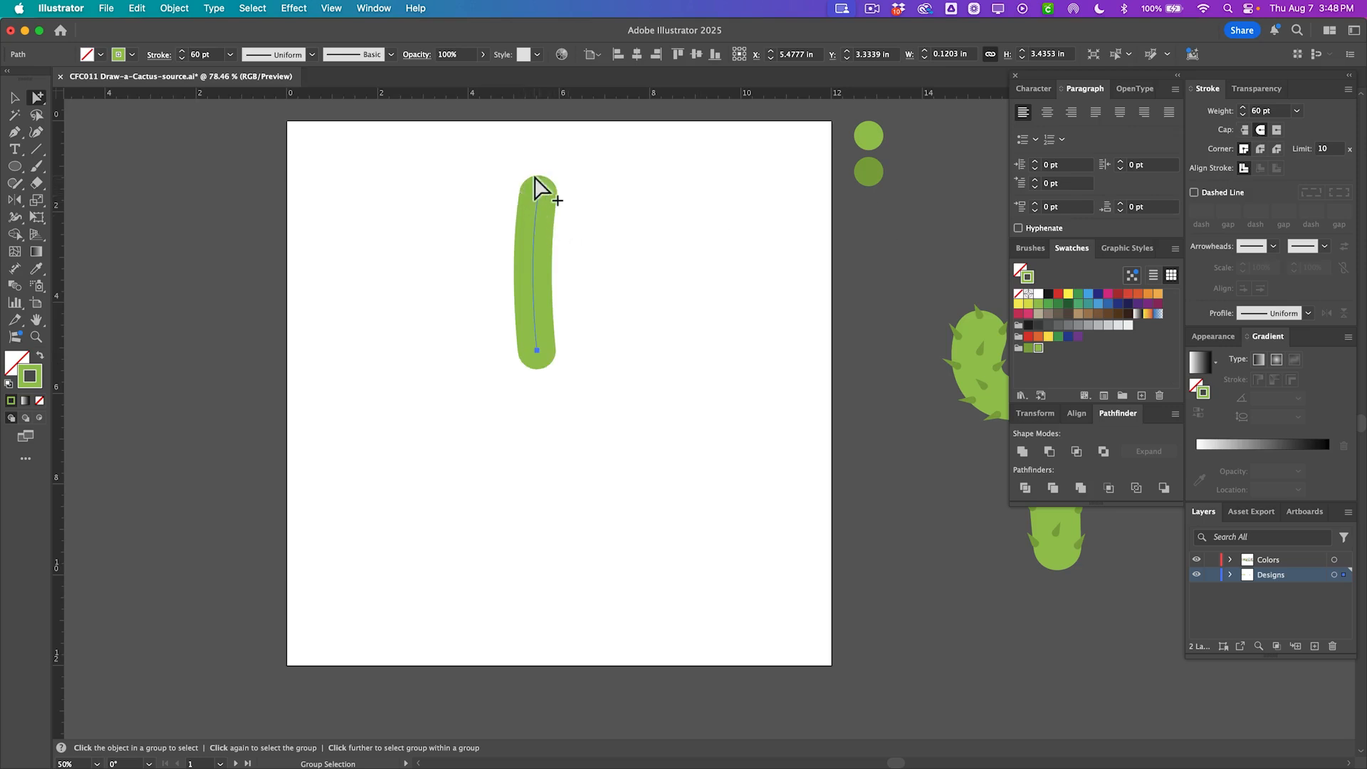
# Reselect the trunk and widen its top end with the Width tool.
pyautogui.click(588, 266)
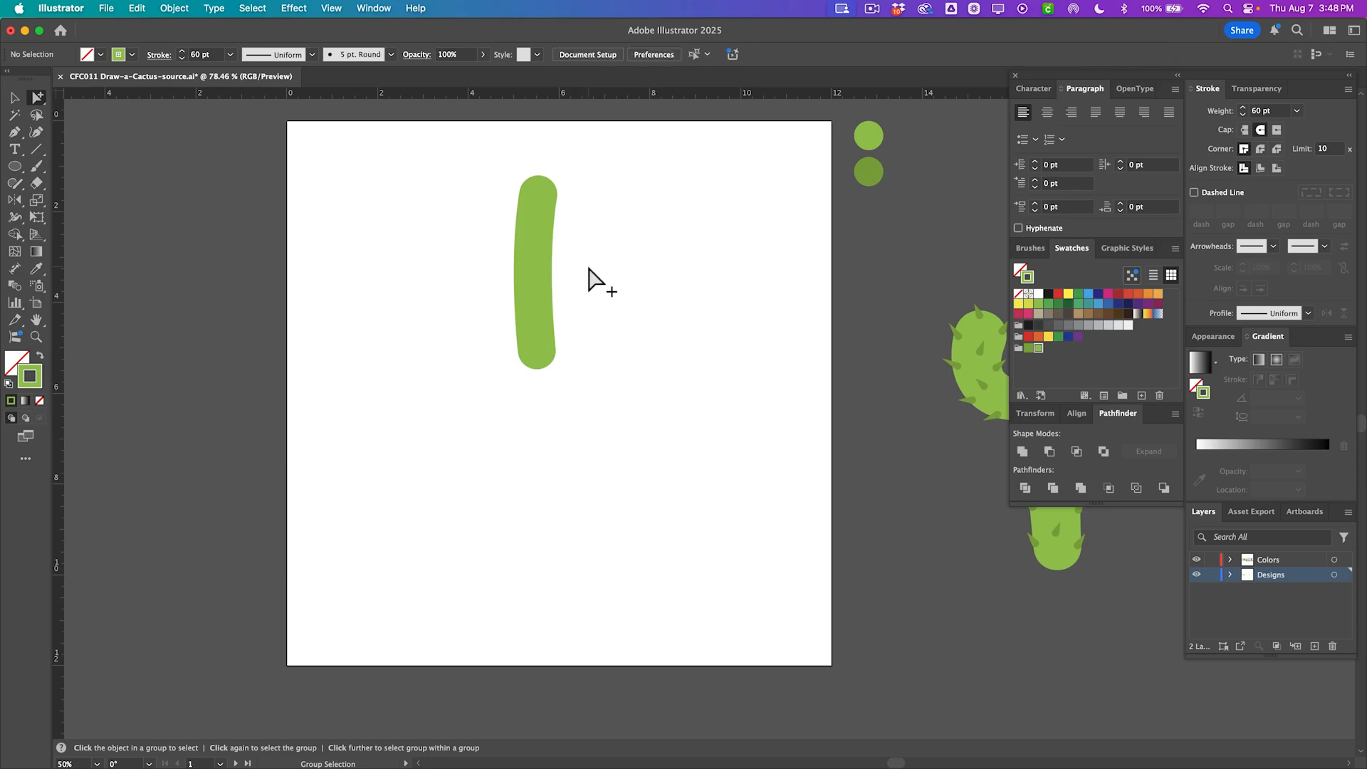
pyautogui.moveTo(588, 267); pyautogui.dragTo(473, 240)
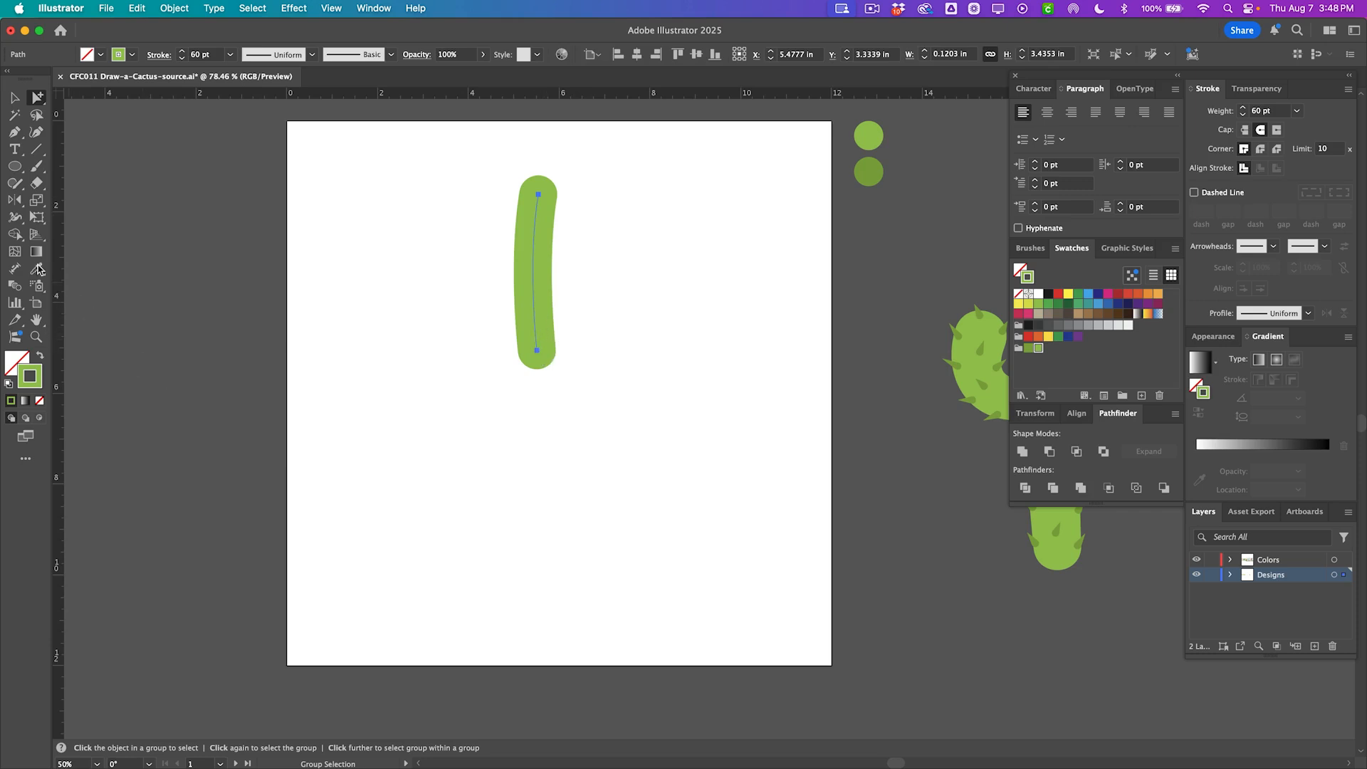
pyautogui.click(10, 229)
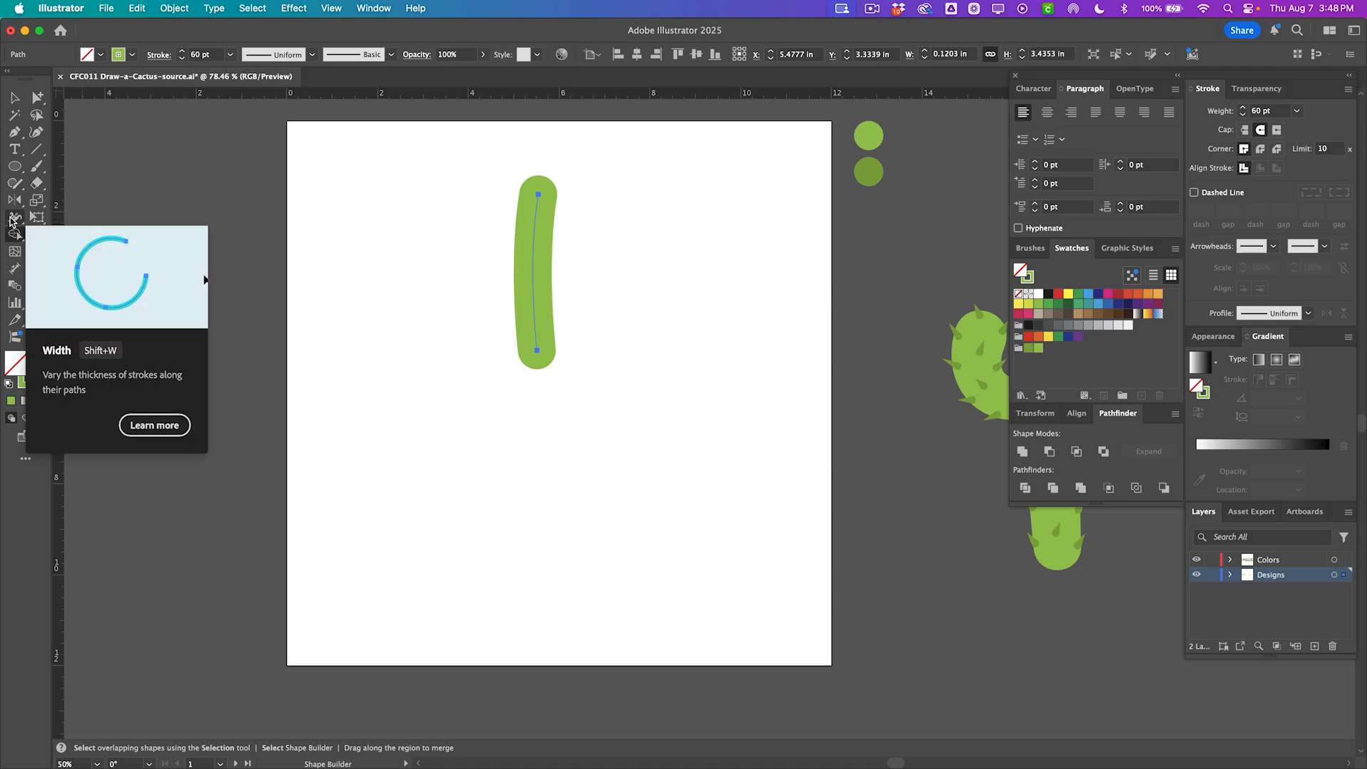
pyautogui.click(10, 220)
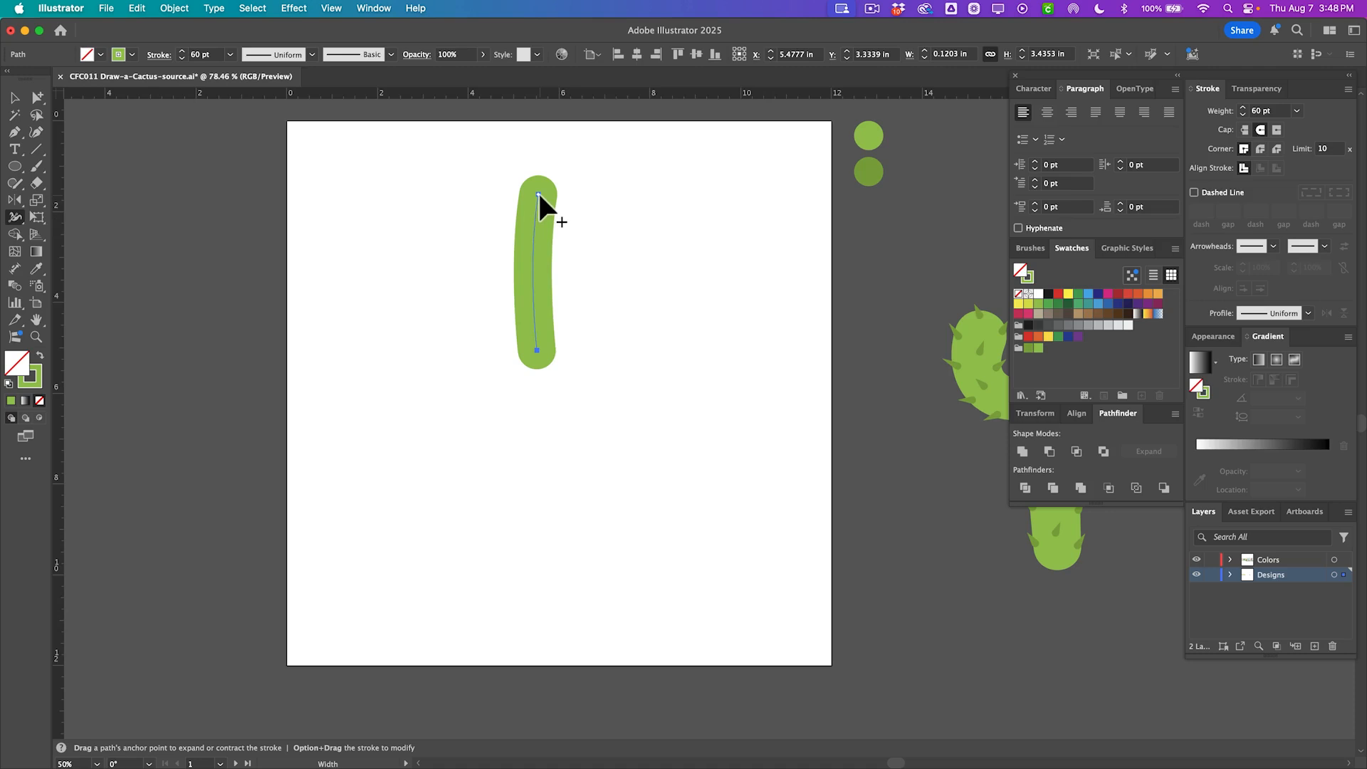
pyautogui.moveTo(540, 192); pyautogui.dragTo(566, 204)
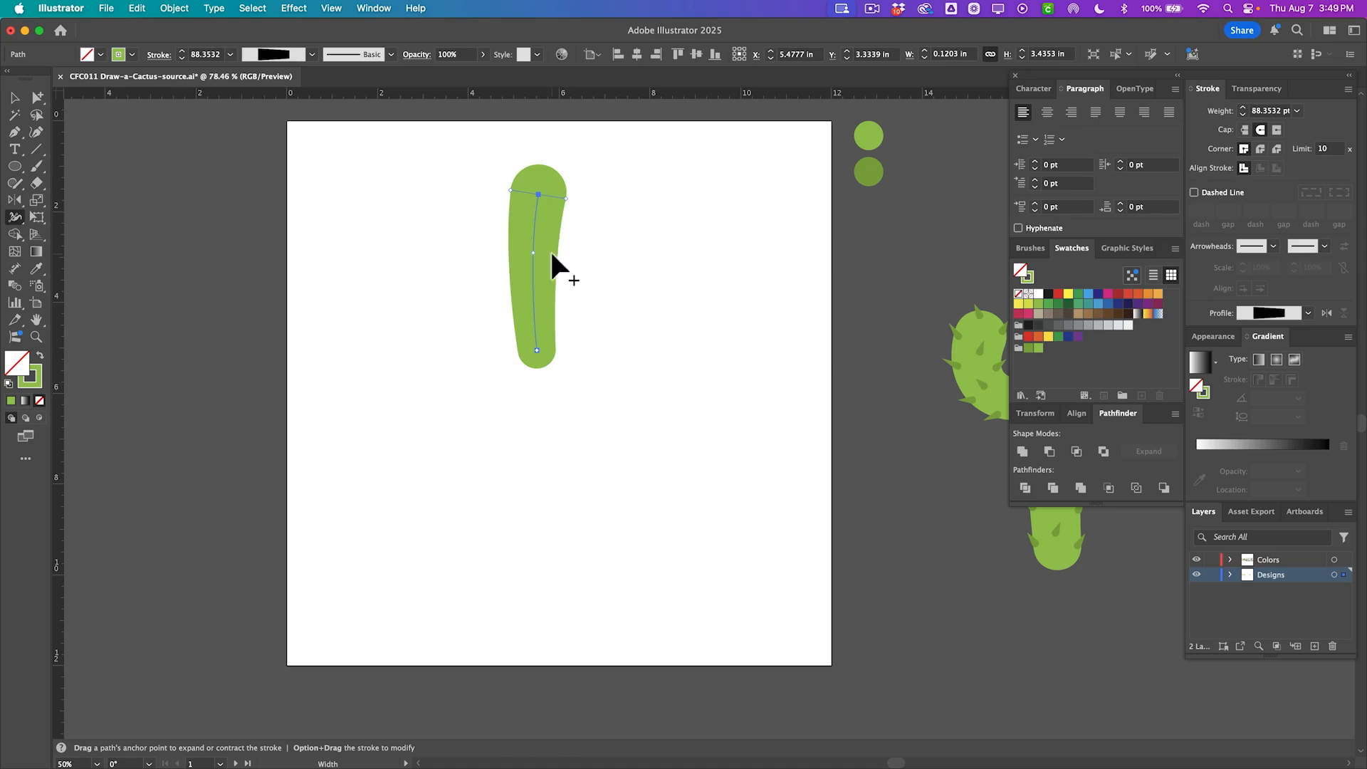
# Turn off New Art Has Basic Appearance in the Appearance panel options.
pyautogui.press('p')
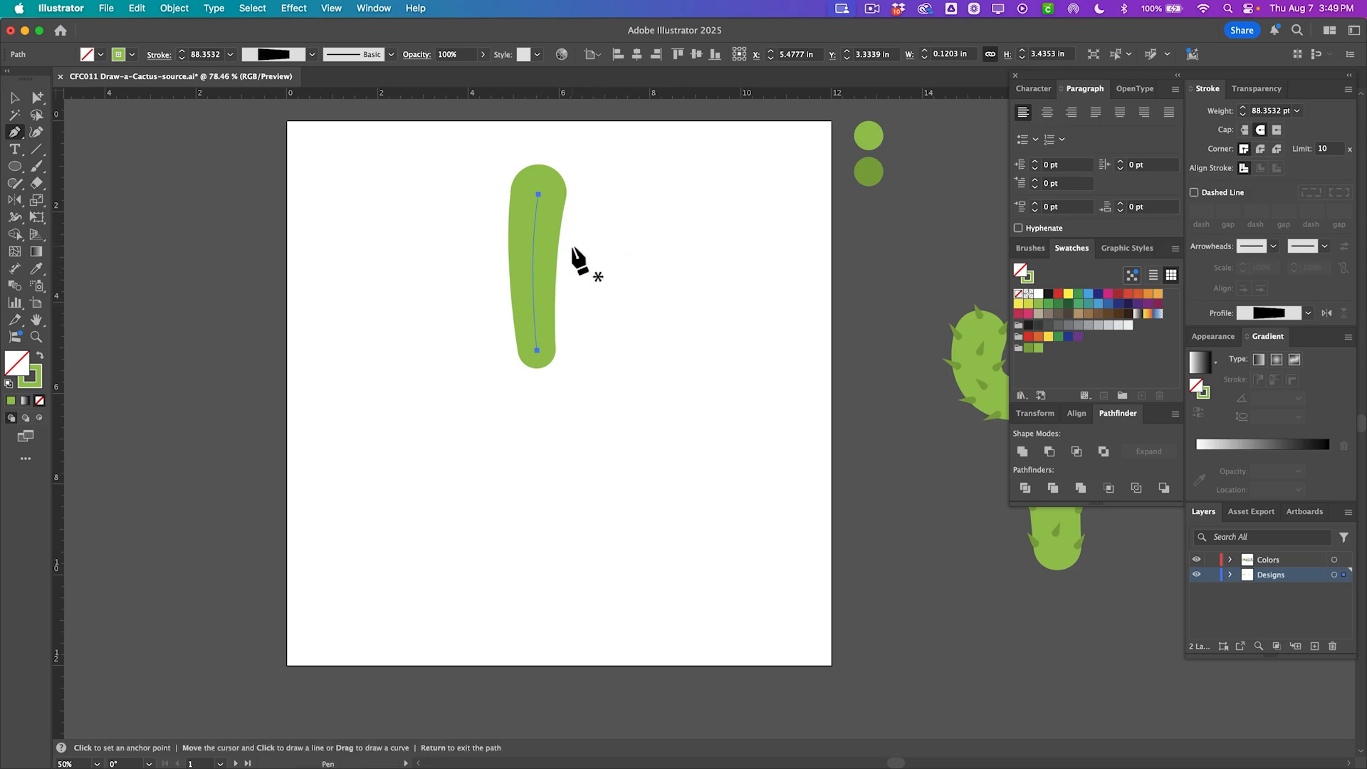
pyautogui.click(1211, 337)
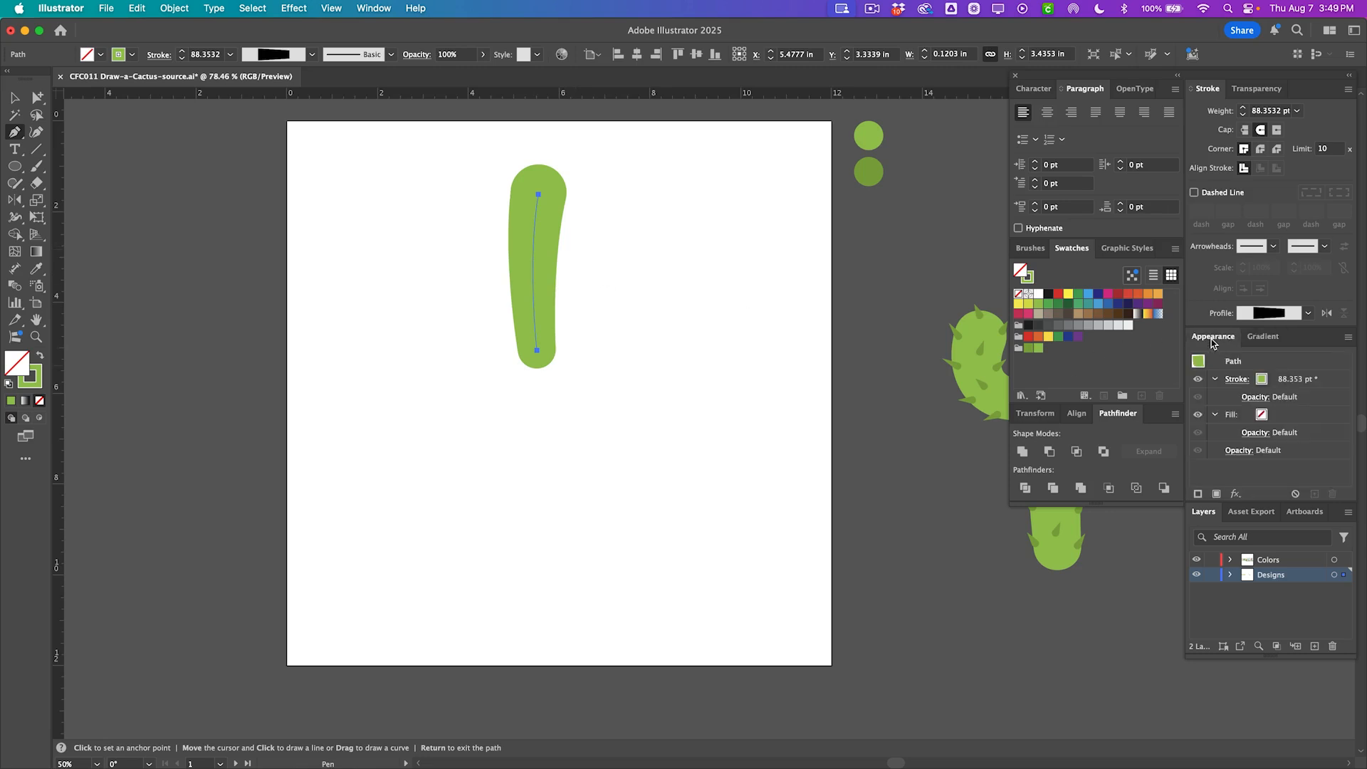
pyautogui.click(1349, 341)
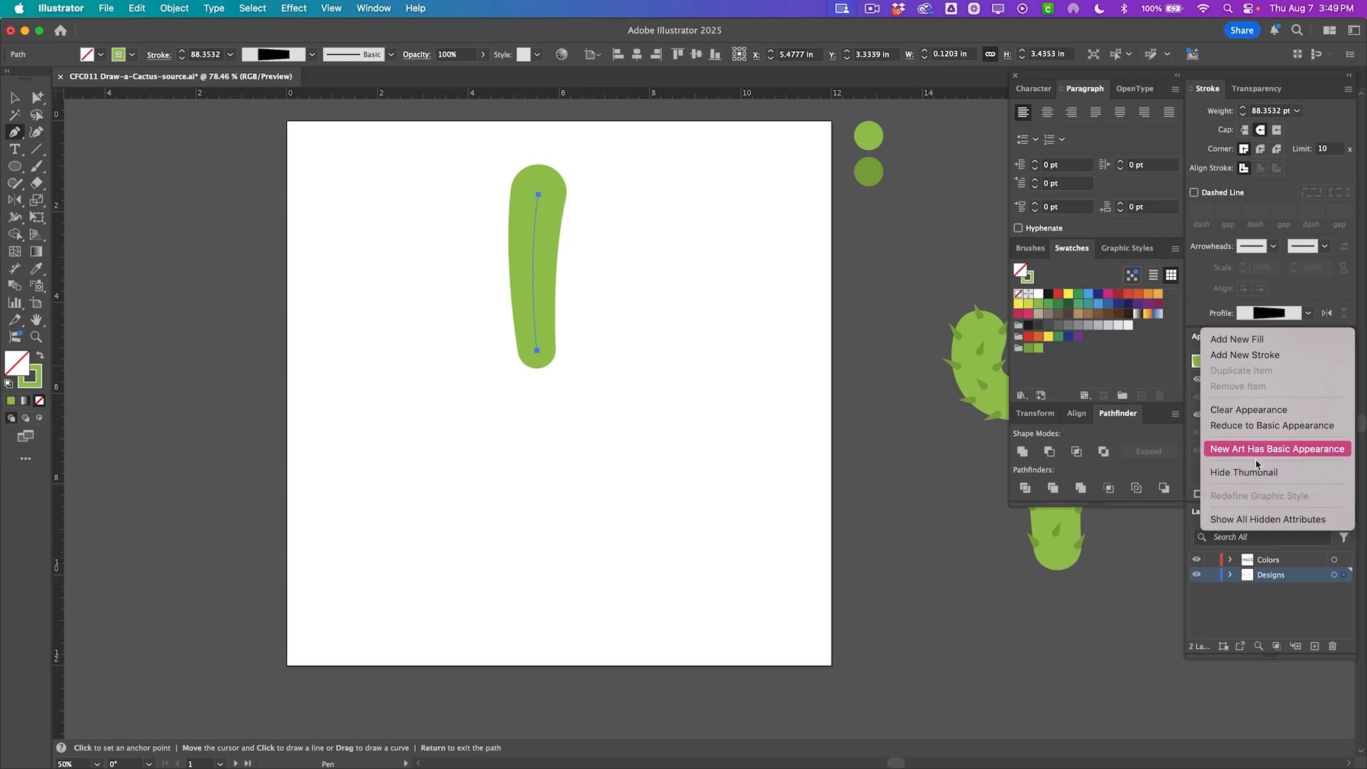
pyautogui.click(910, 437)
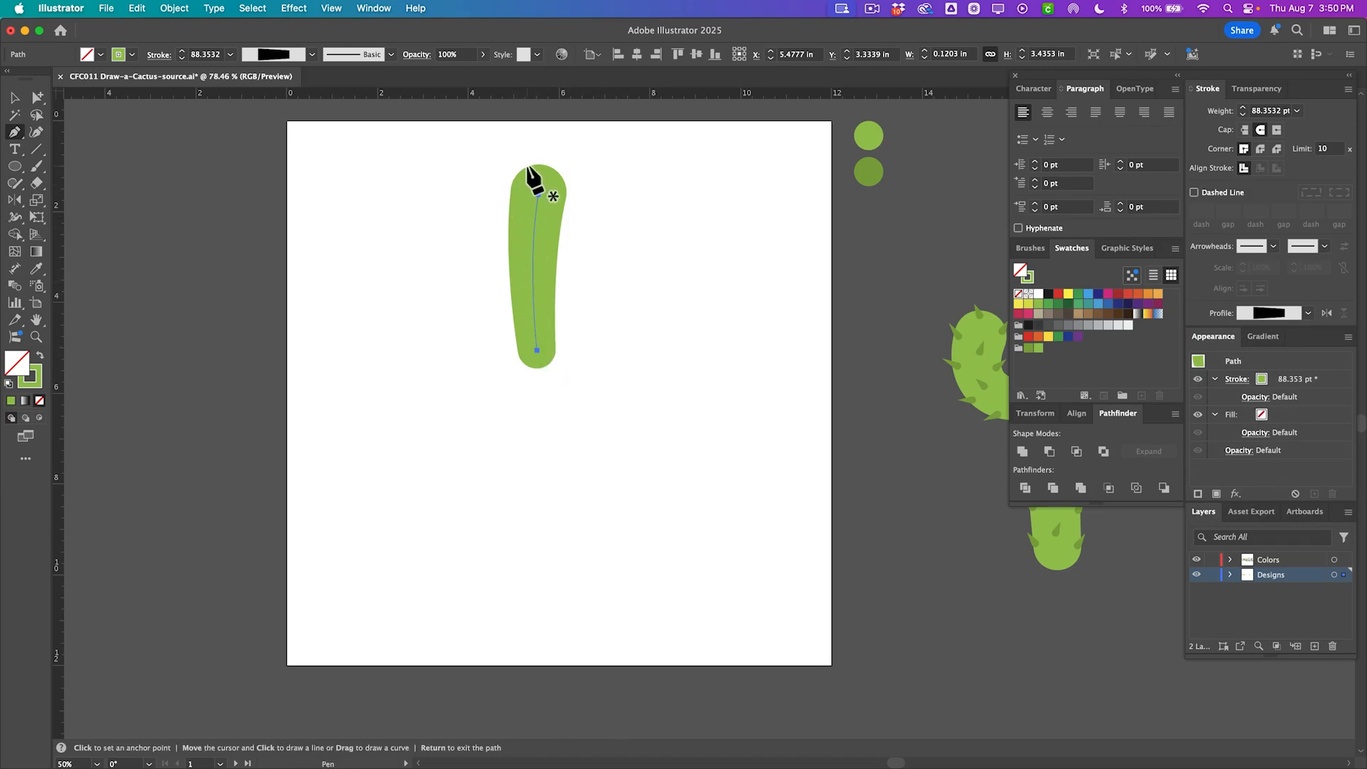
# Draw a curved arm path from the trunk's middle up to the right with the Pen tool.
pyautogui.press('super+shift+a')
pyautogui.moveTo(581, 270); pyautogui.dragTo(581, 270)
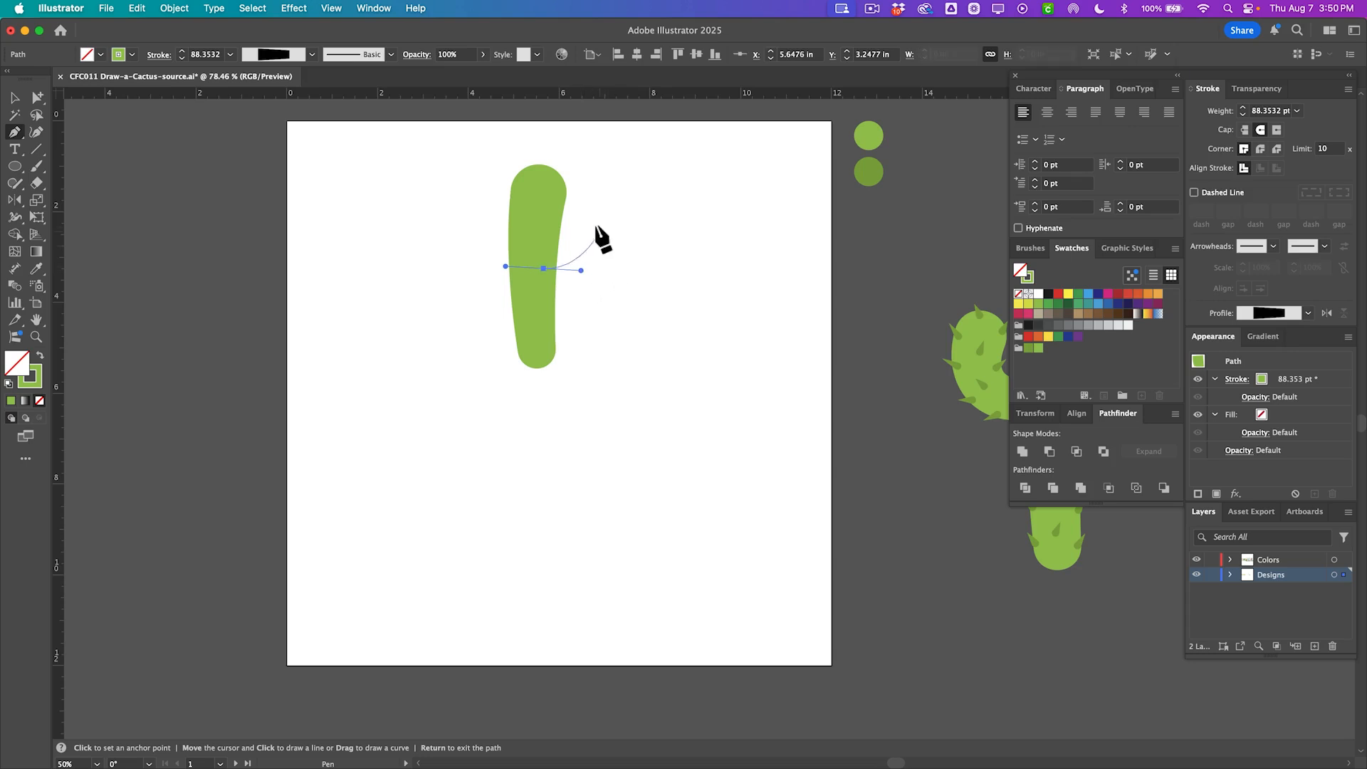
pyautogui.moveTo(598, 217); pyautogui.dragTo(585, 178)
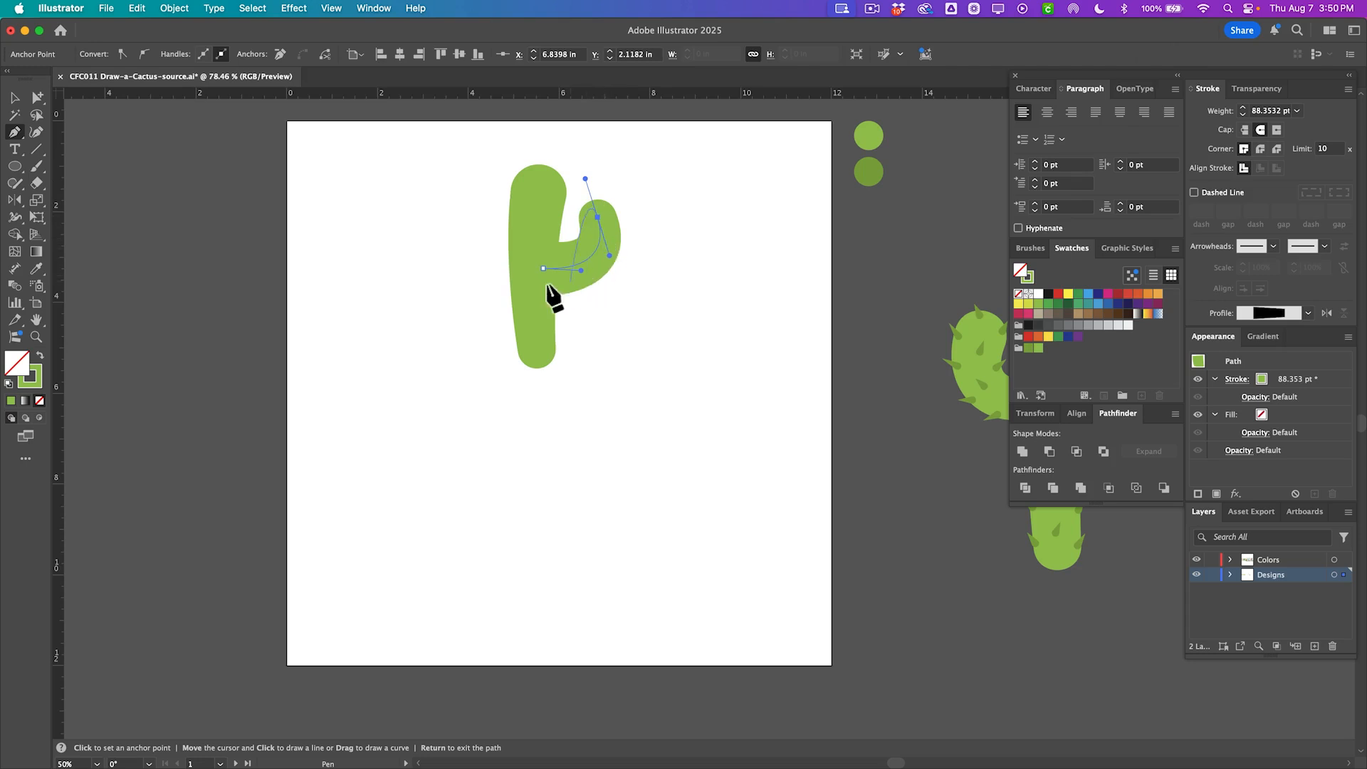
# Select the arm's anchors and continue the arm path from its trunk end with the Pen tool.
pyautogui.press('super+shift+a')
pyautogui.click(569, 268)
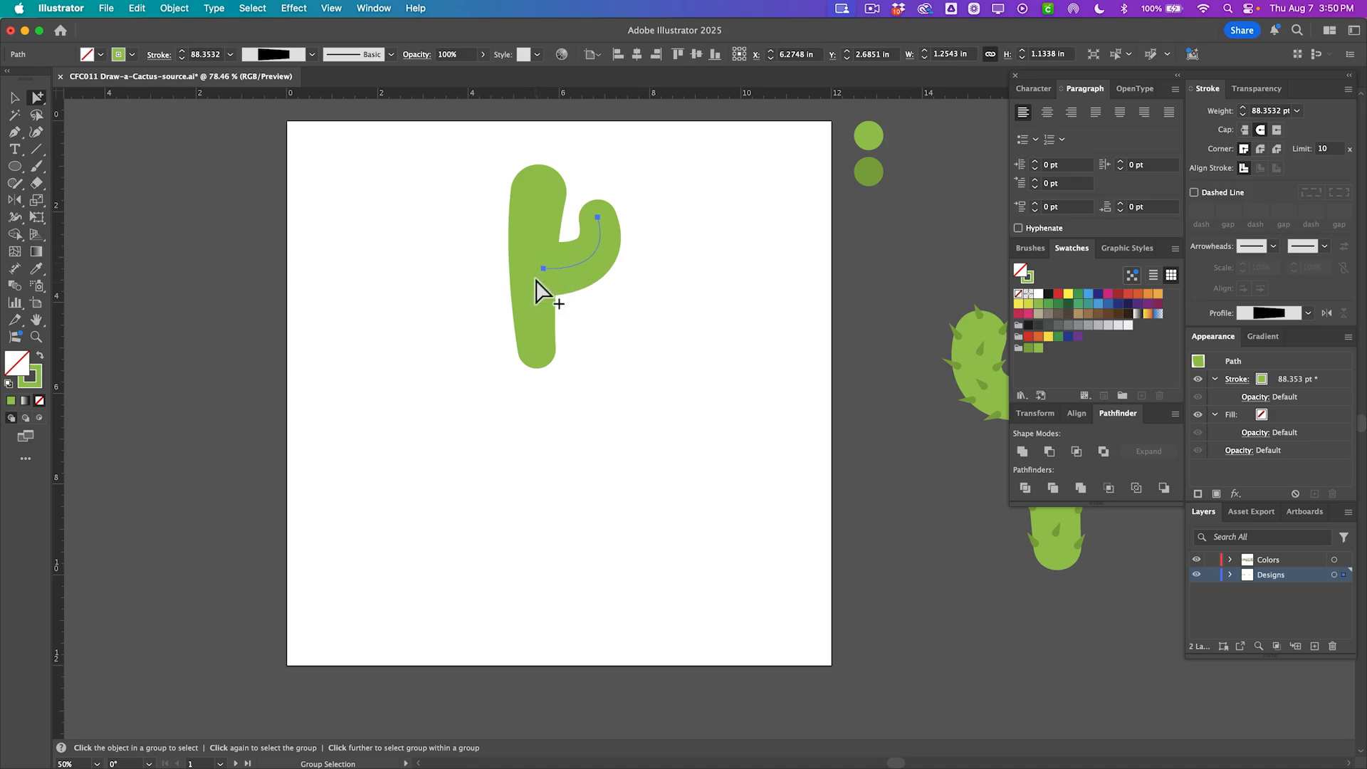
pyautogui.press('super+shift+a')
pyautogui.click(598, 218)
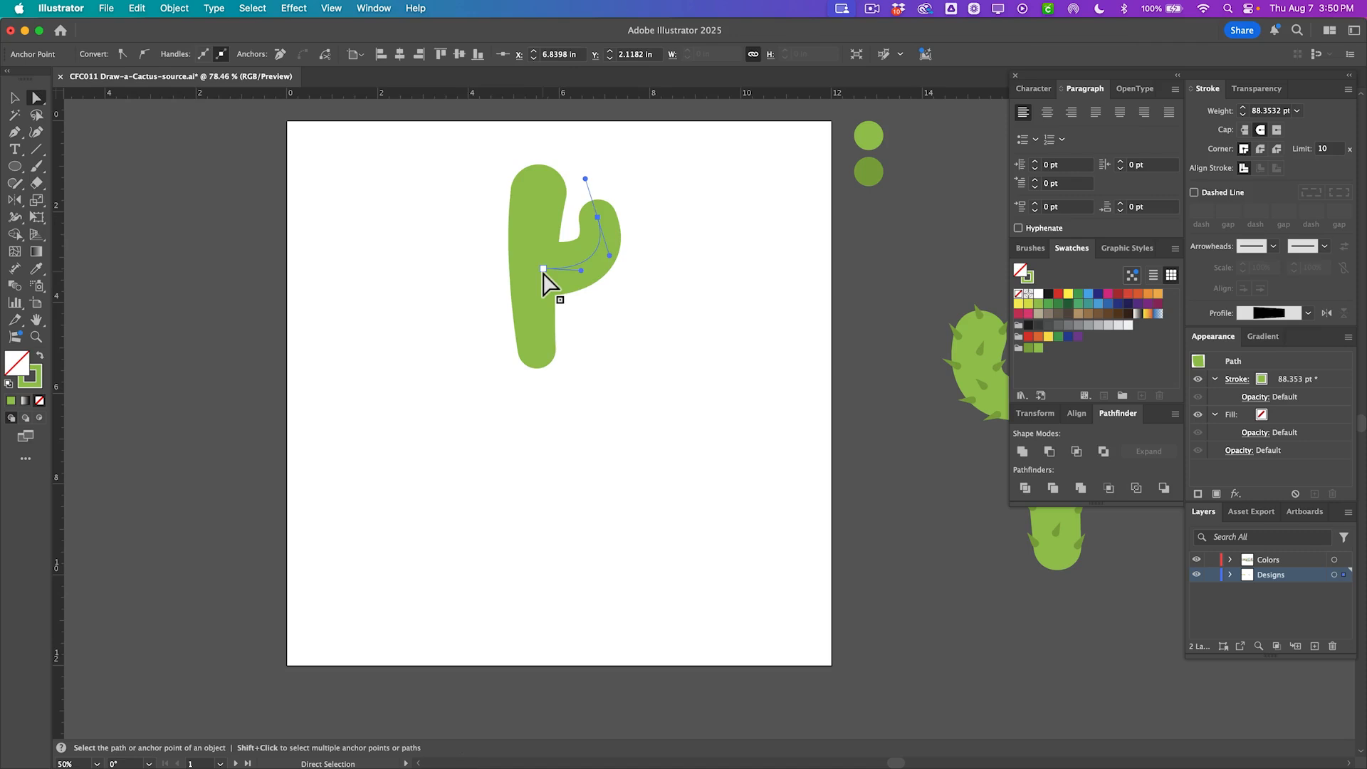
pyautogui.click(544, 270)
pyautogui.press('p')
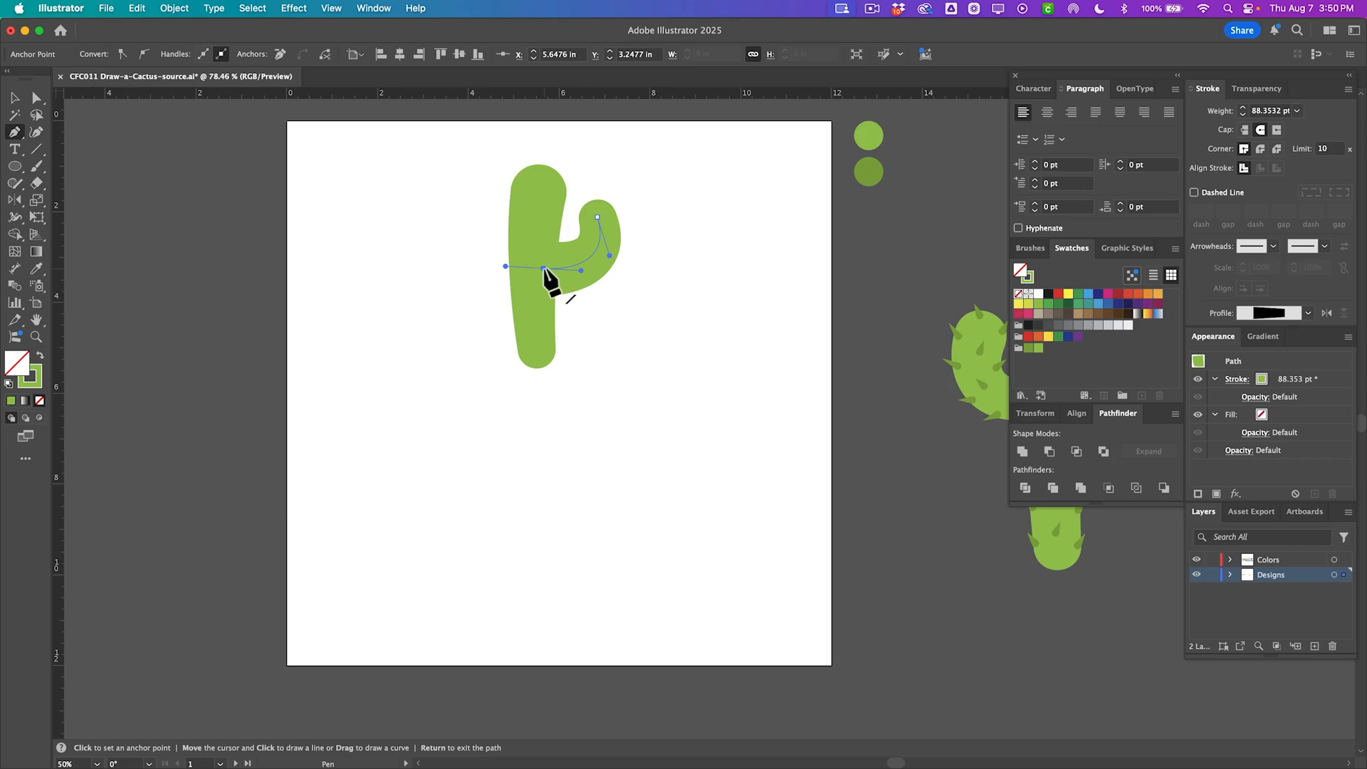
pyautogui.click(544, 268)
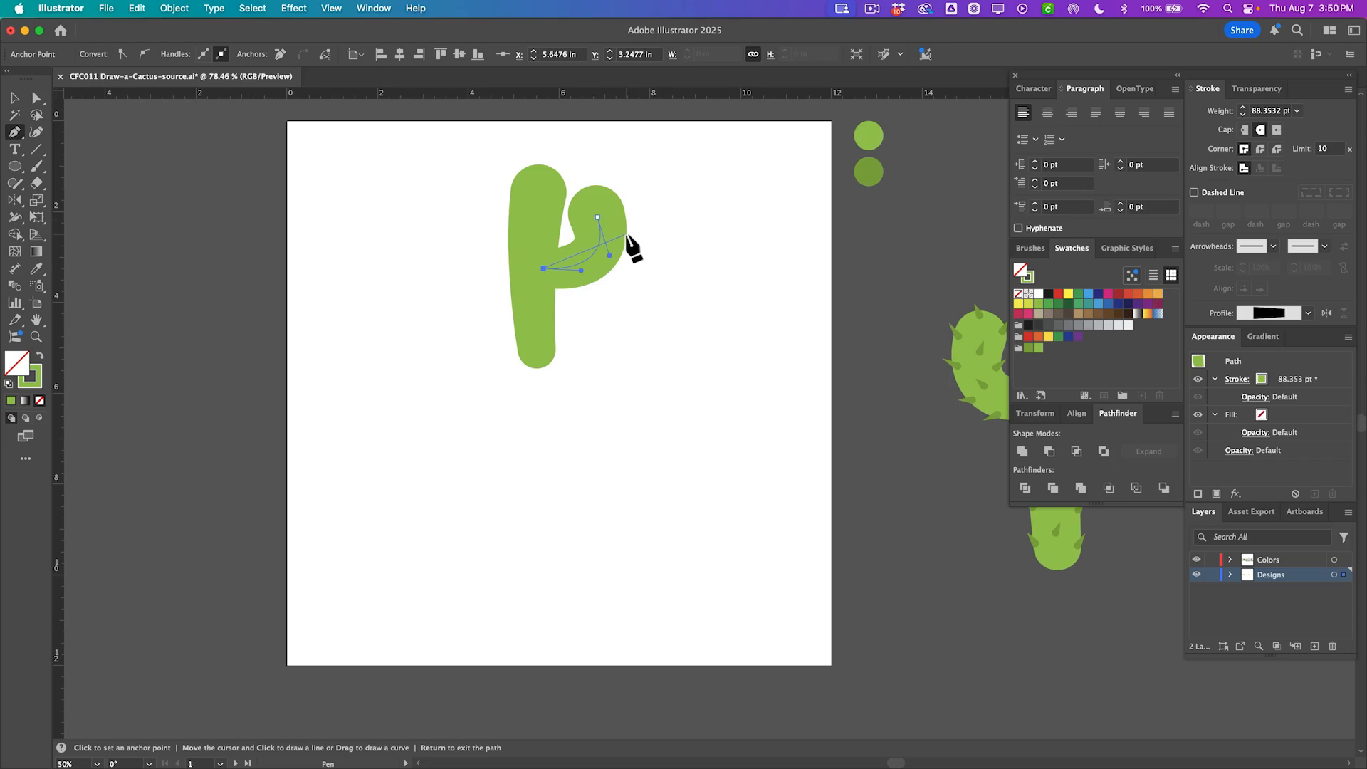
pyautogui.press('a')
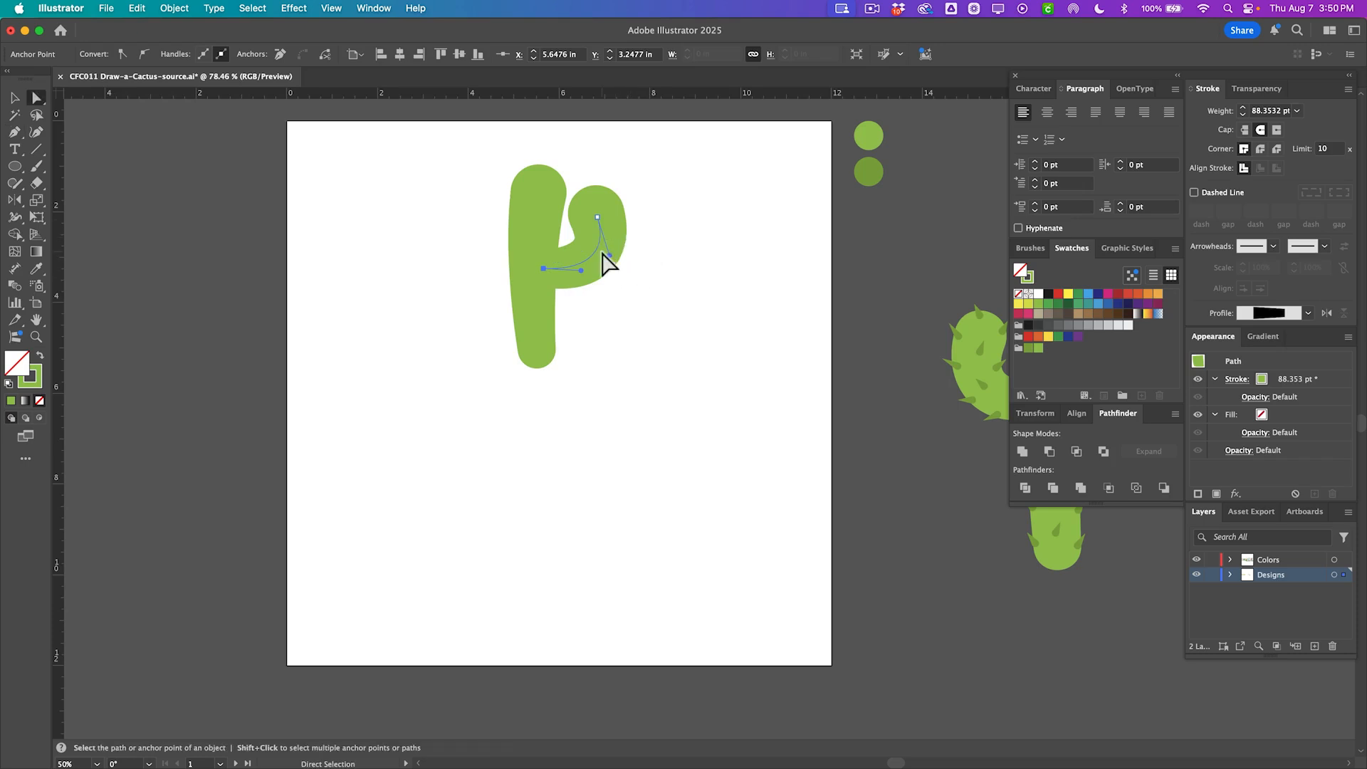
# Reverse the arm path's direction.
pyautogui.click(175, 8)
pyautogui.moveTo(285, 417)
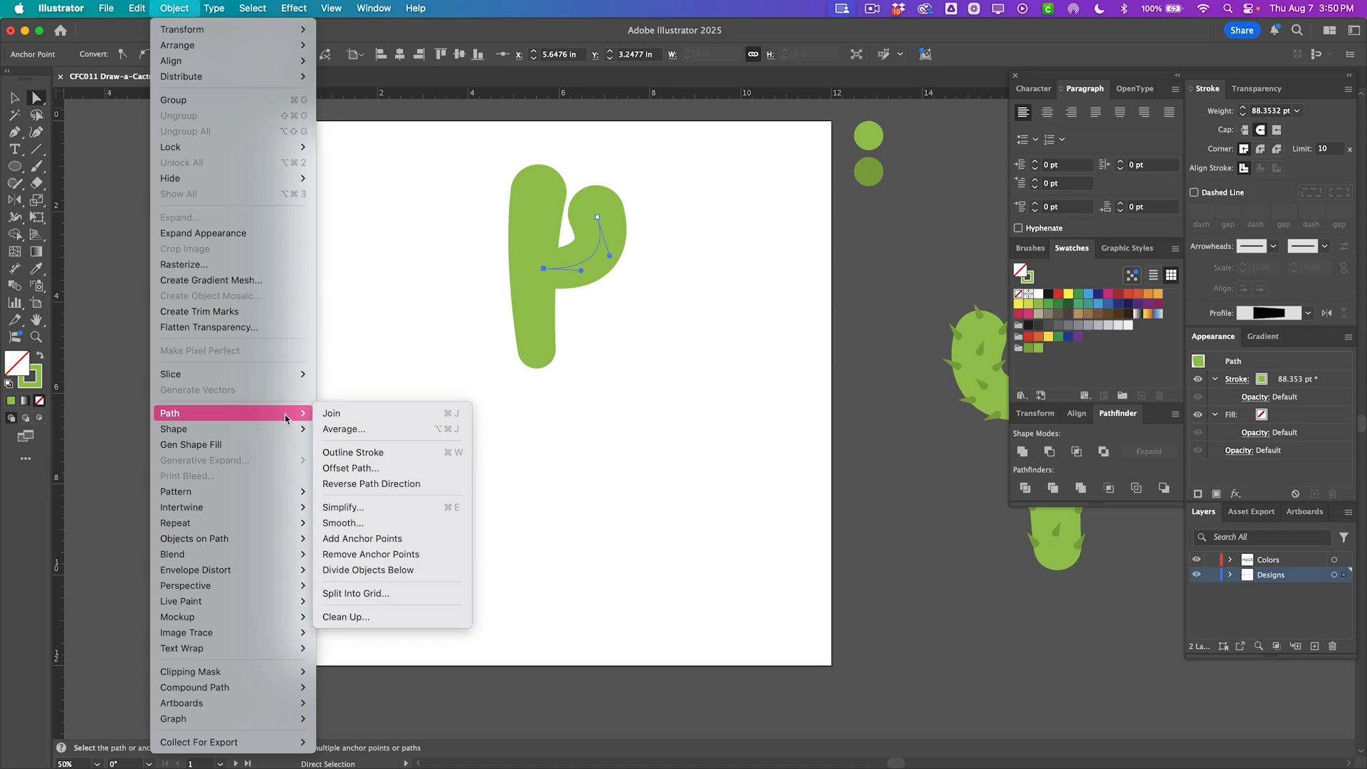
pyautogui.click(388, 484)
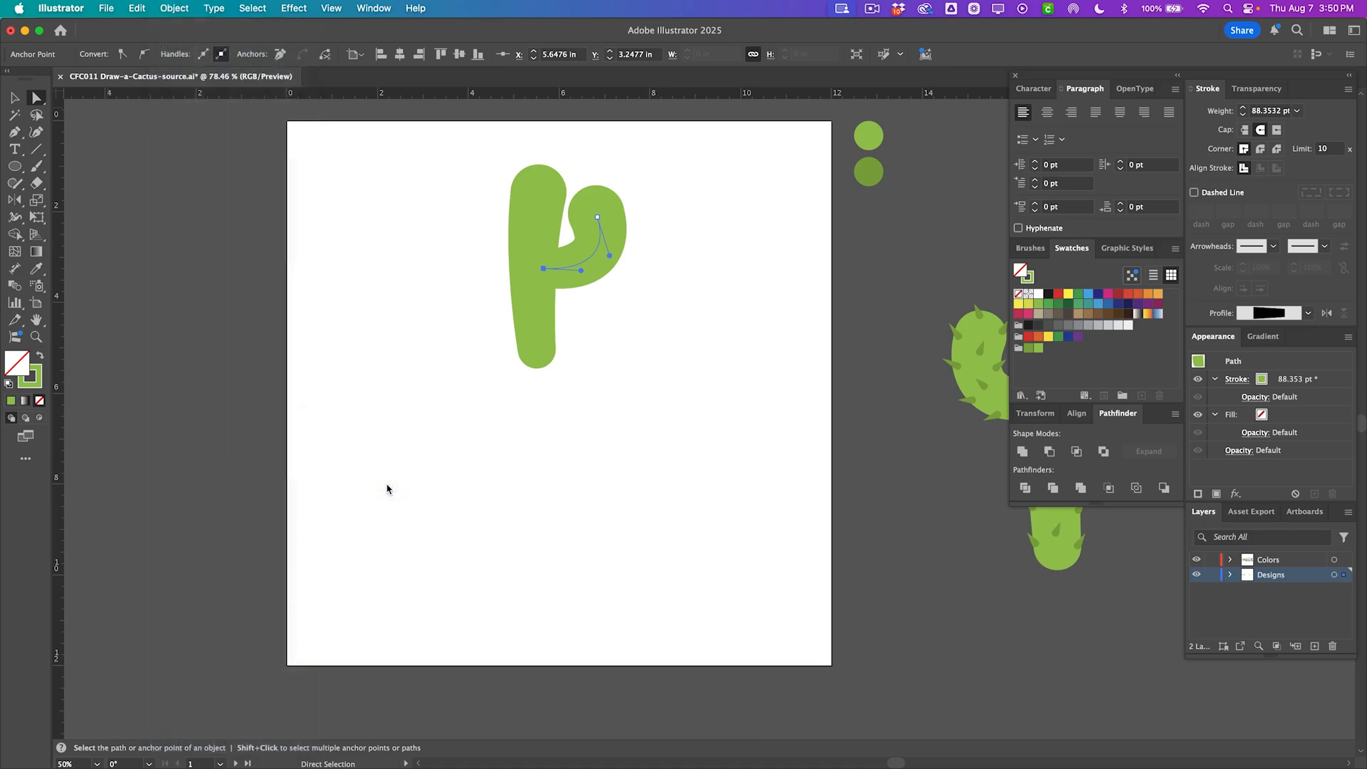
# Undo the last change and reshape the right arm's upper end by moving its top anchor and handle.
pyautogui.press('cmd+z')
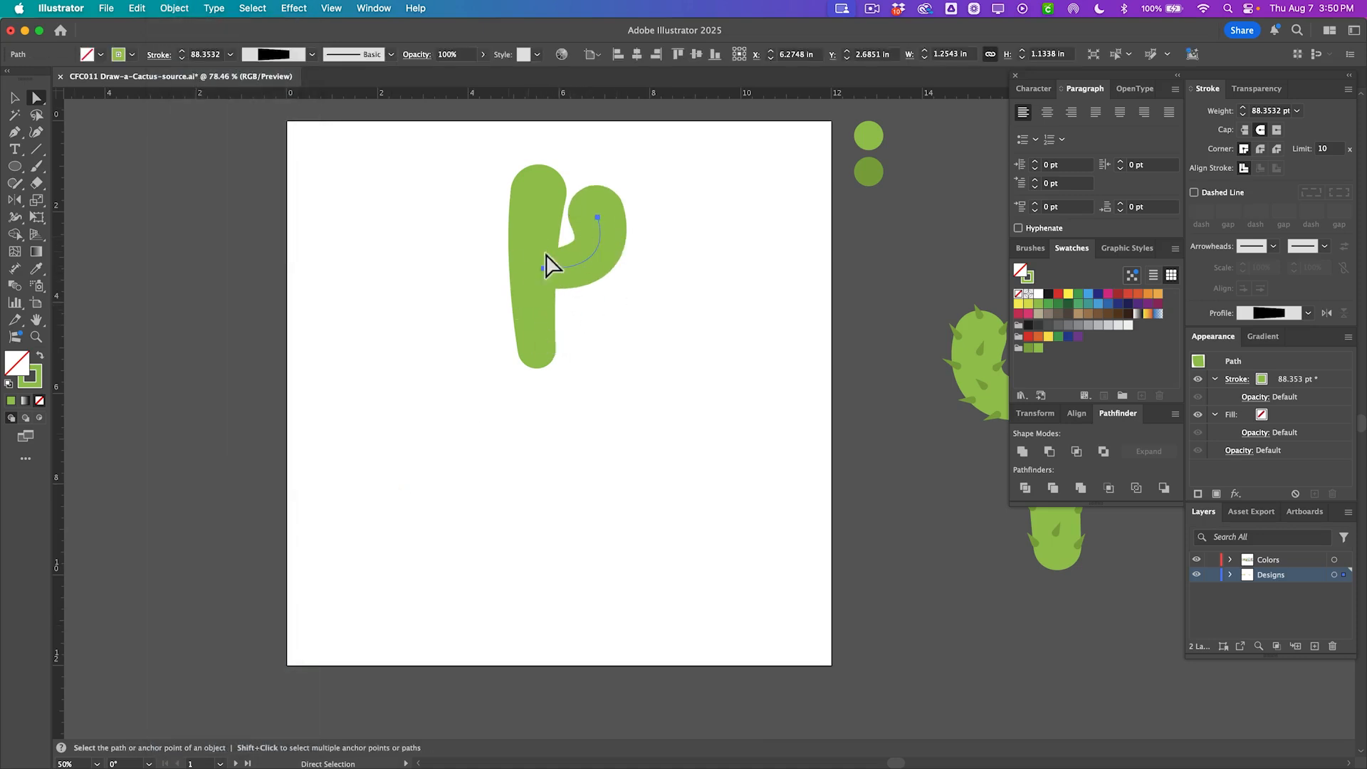
pyautogui.click(653, 281)
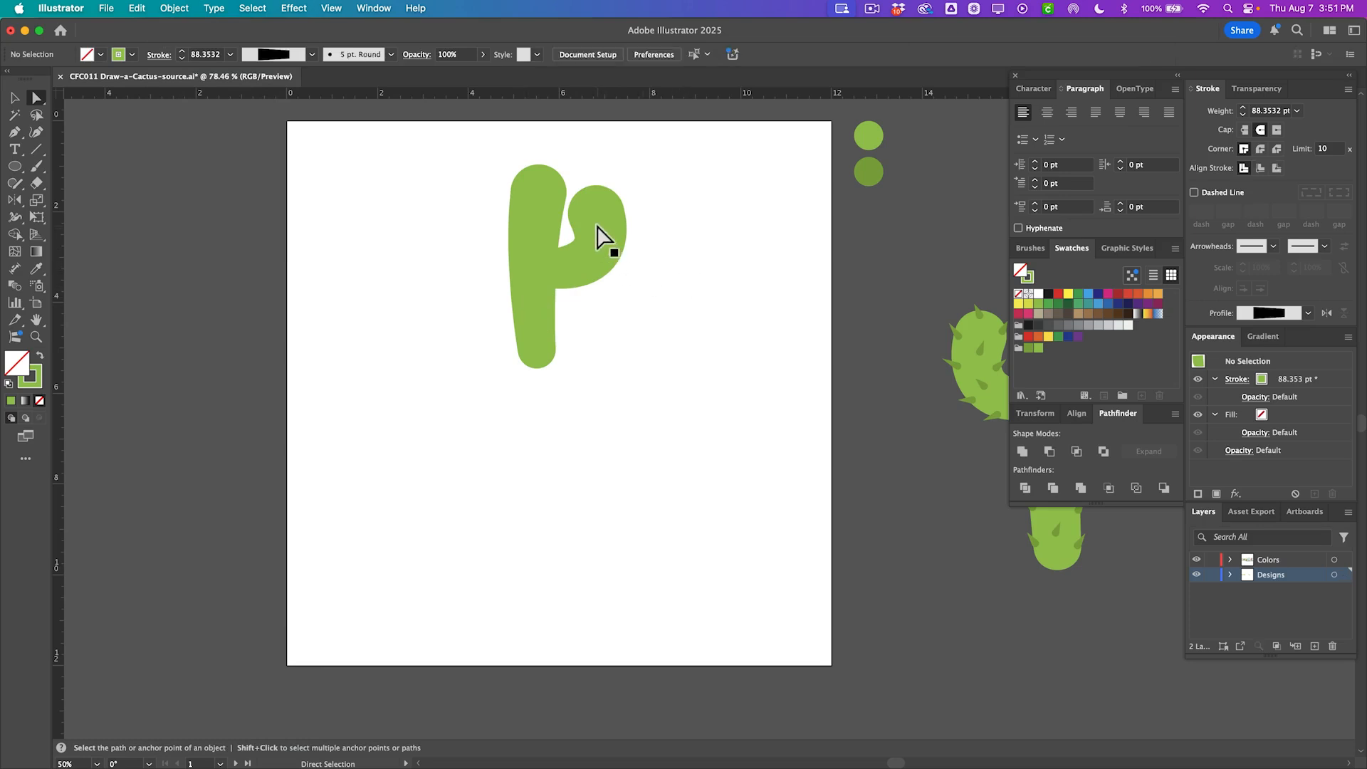
pyautogui.moveTo(595, 214); pyautogui.dragTo(611, 221)
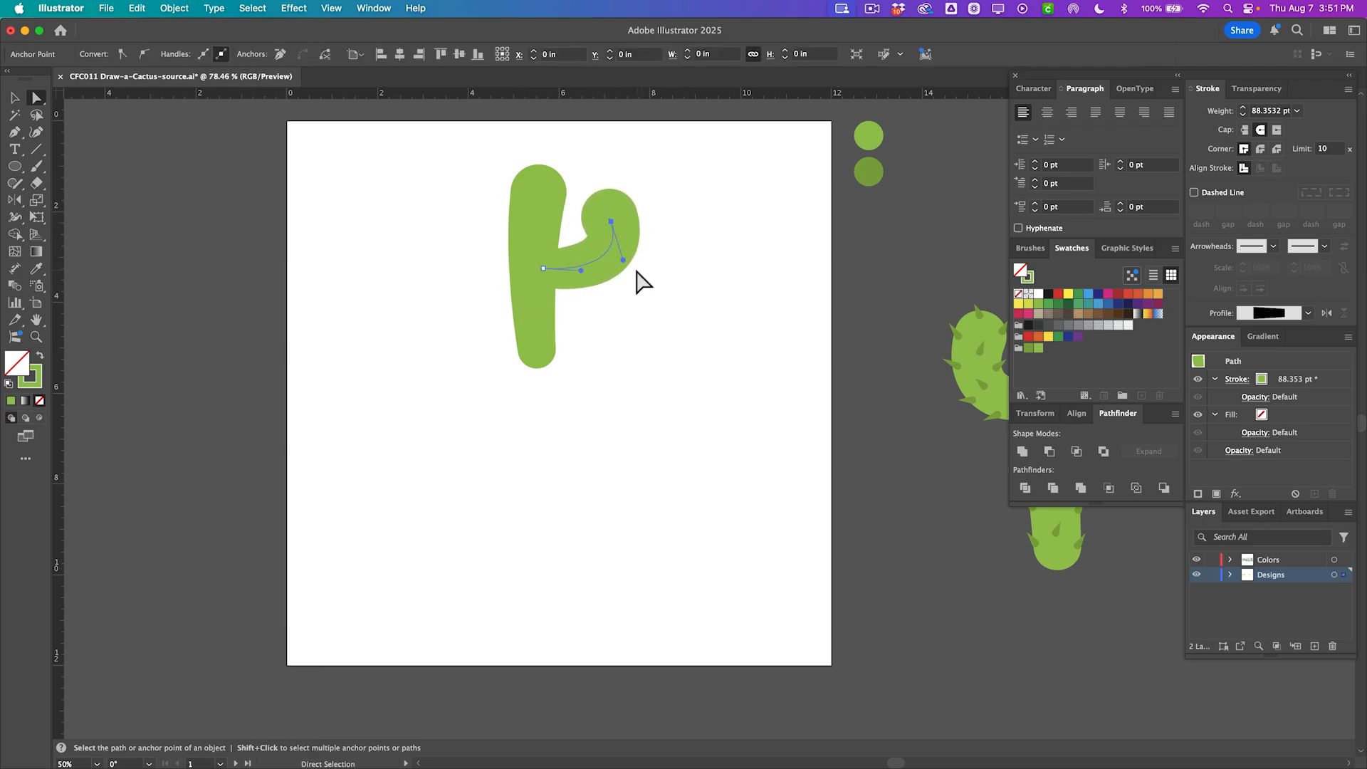
pyautogui.moveTo(618, 261); pyautogui.dragTo(592, 275)
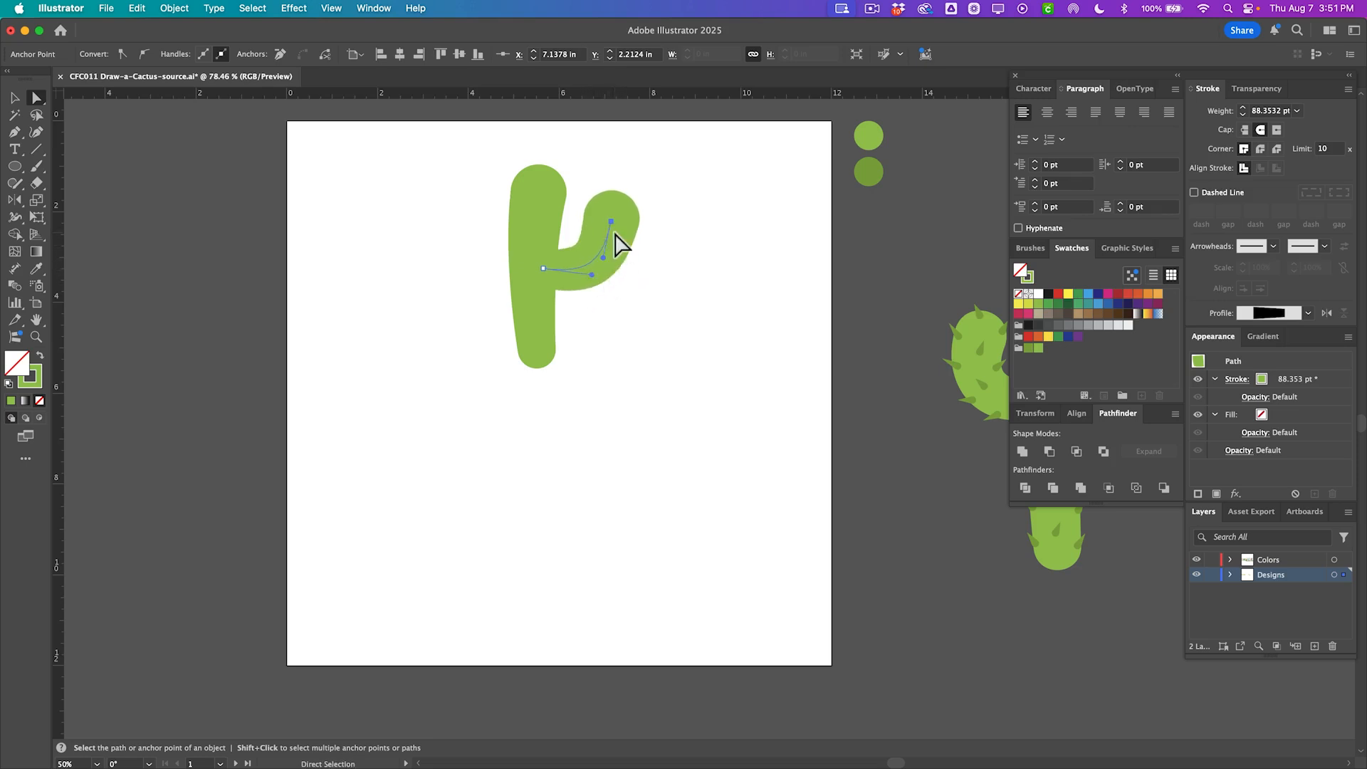
pyautogui.moveTo(611, 221); pyautogui.dragTo(608, 229)
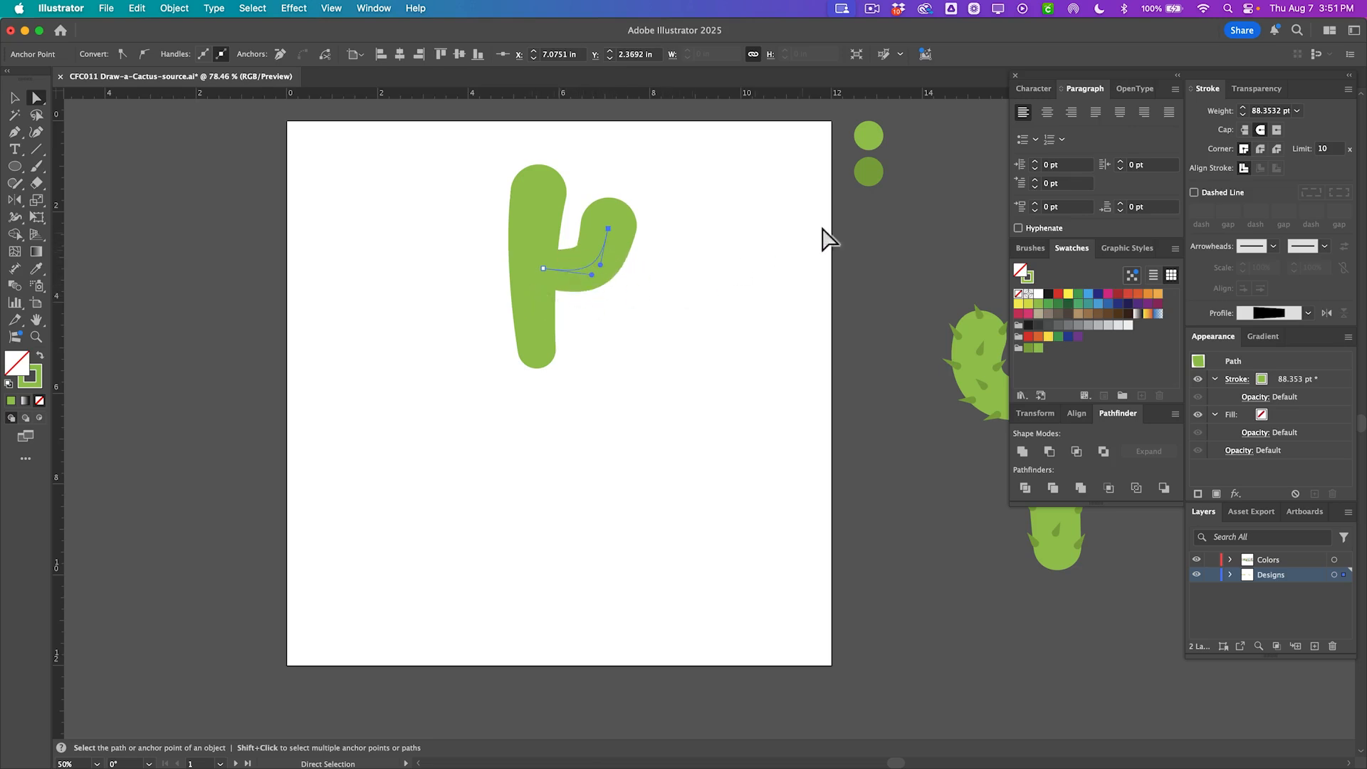
# Set the right arm's stroke weight to 60 pt.
pyautogui.click(1296, 112)
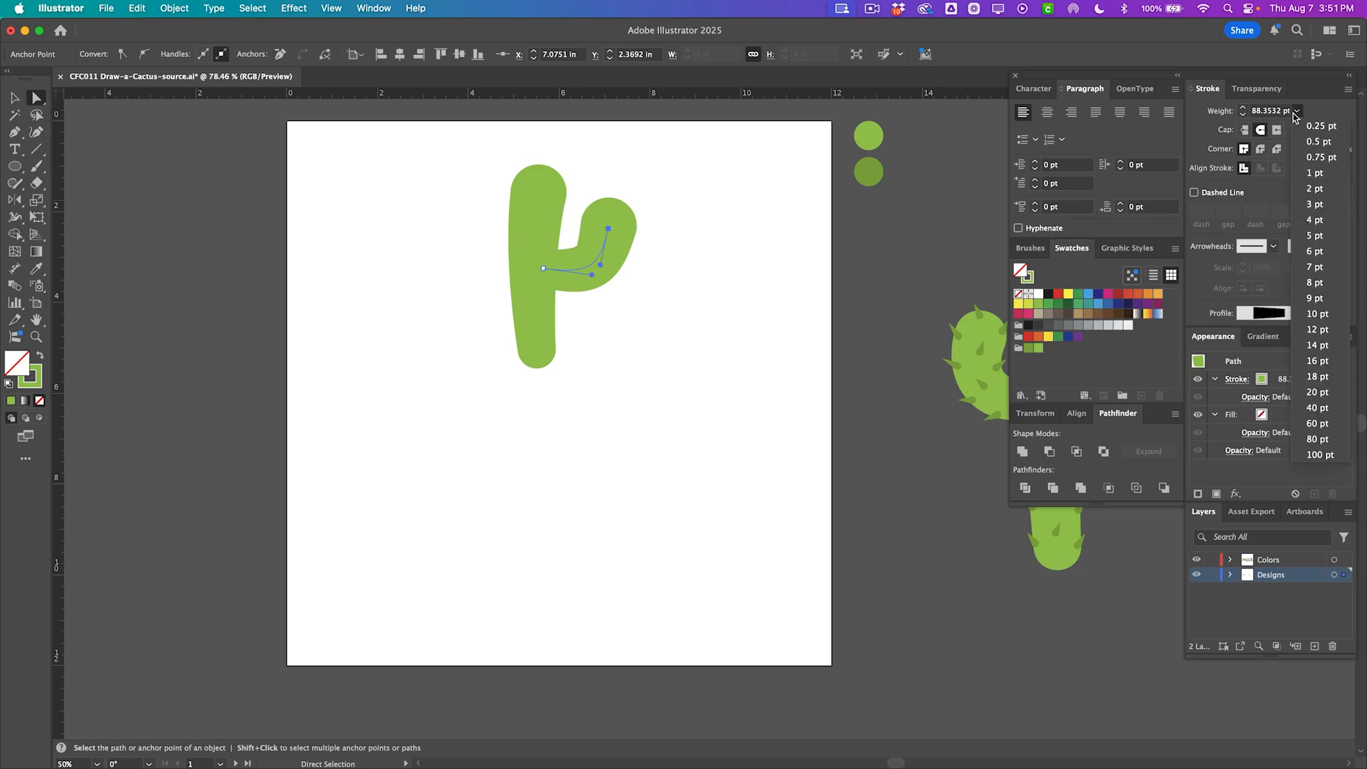
pyautogui.click(1326, 426)
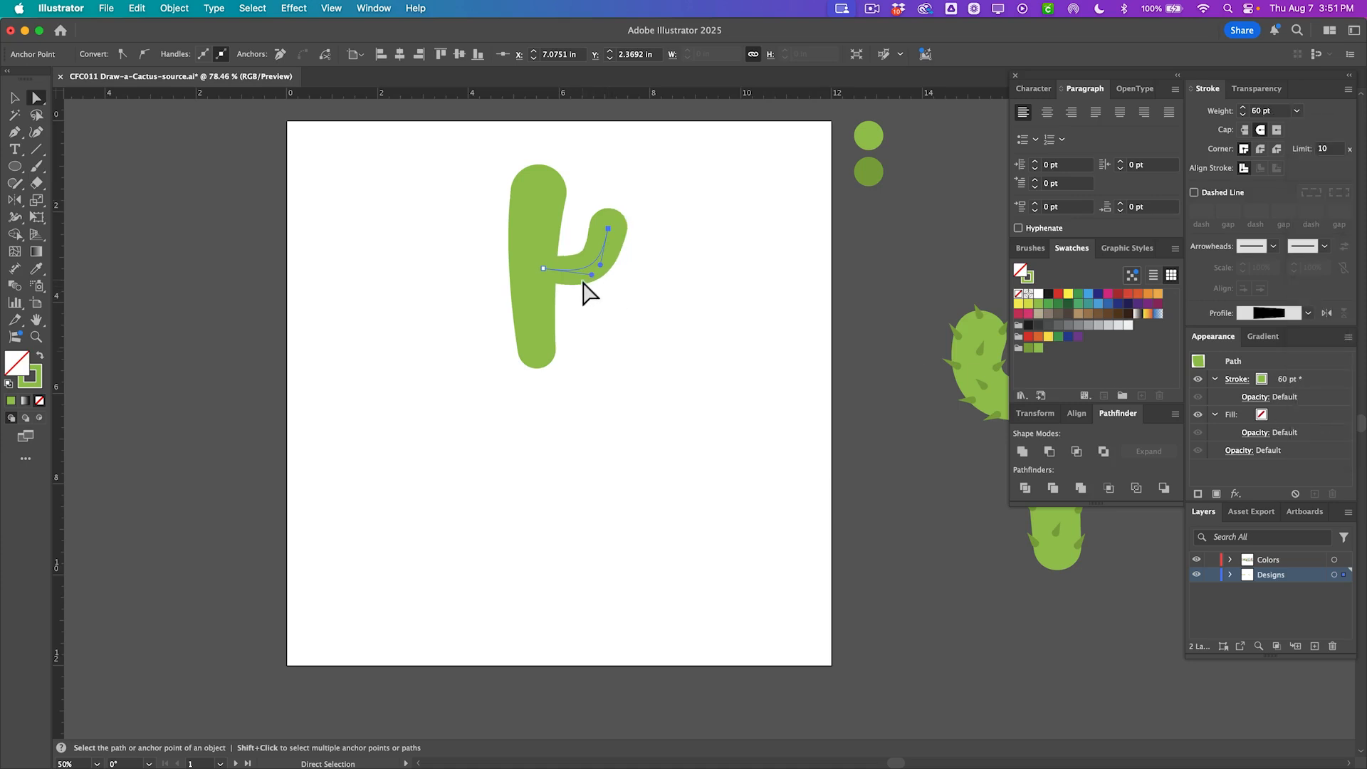
# Draw a left arm curving up from the trunk's middle with the Pen tool and shift it slightly lower.
pyautogui.click(539, 205)
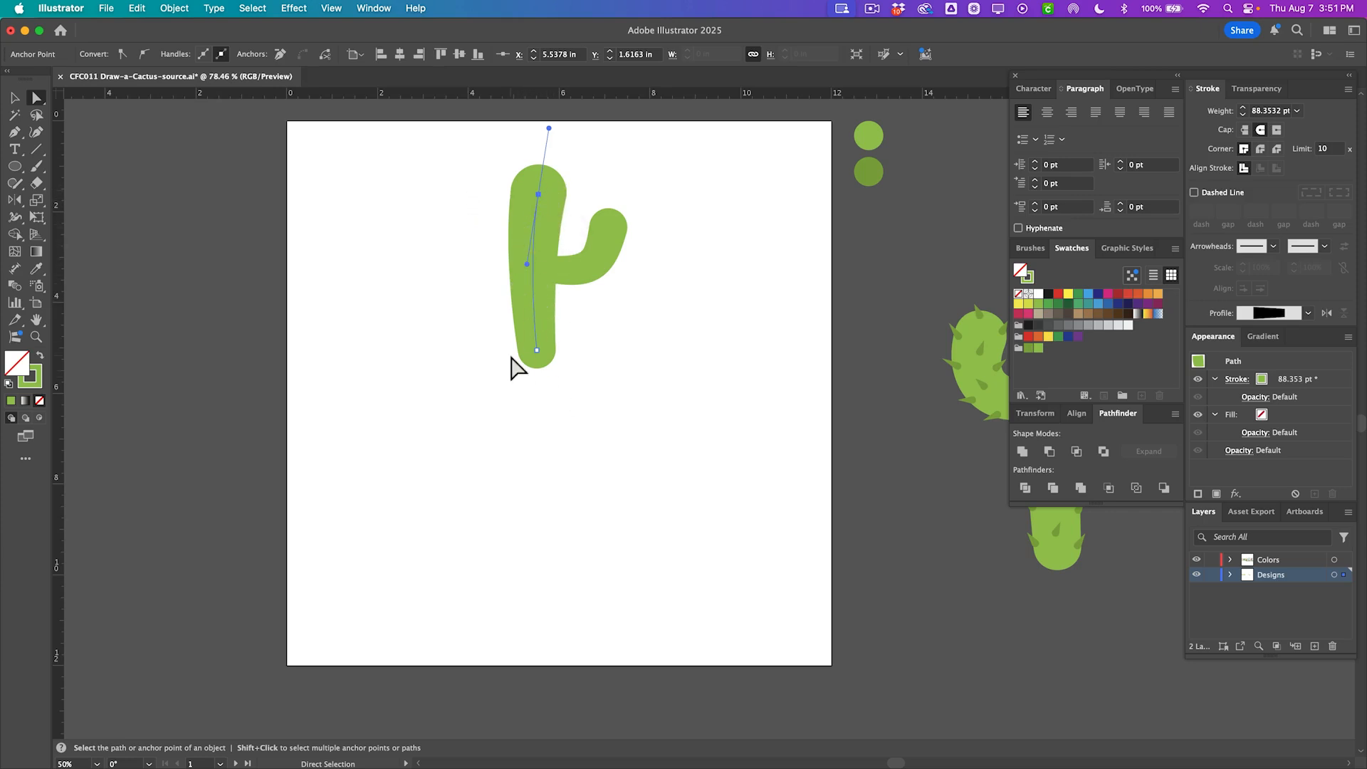
pyautogui.keyDown('alt'); pyautogui.click(582, 284); pyautogui.keyUp('alt')
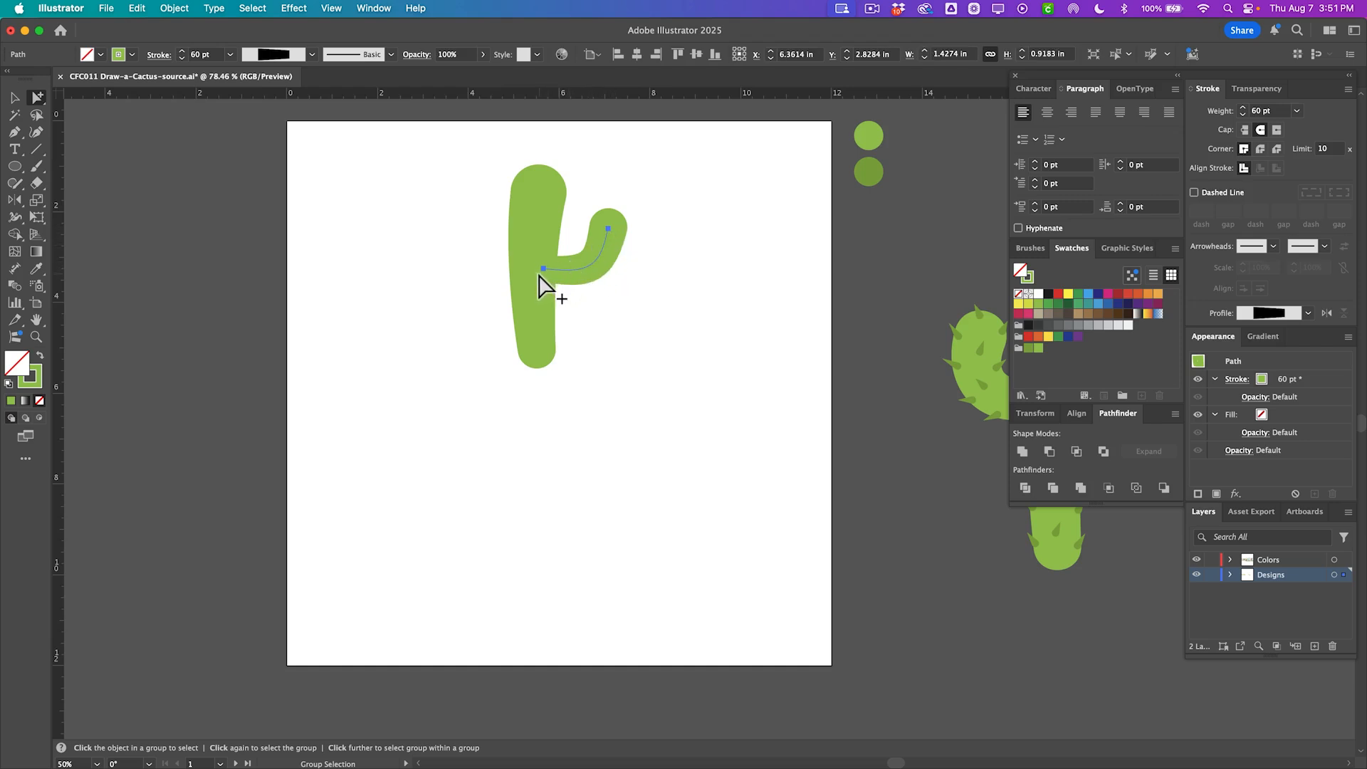
pyautogui.press('p')
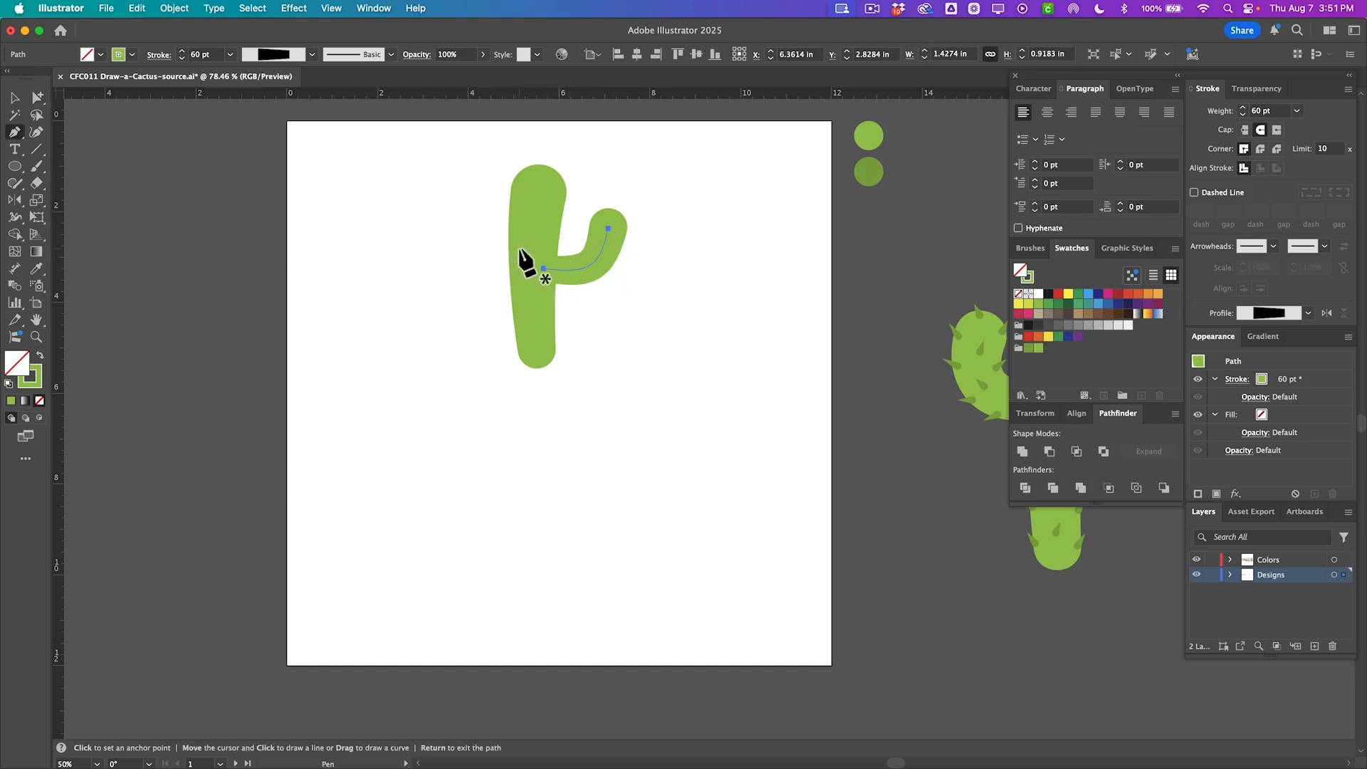
pyautogui.moveTo(521, 247); pyautogui.dragTo(477, 248)
pyautogui.hscroll(3, 476, 248)
pyautogui.scroll(-1, 477, 247)
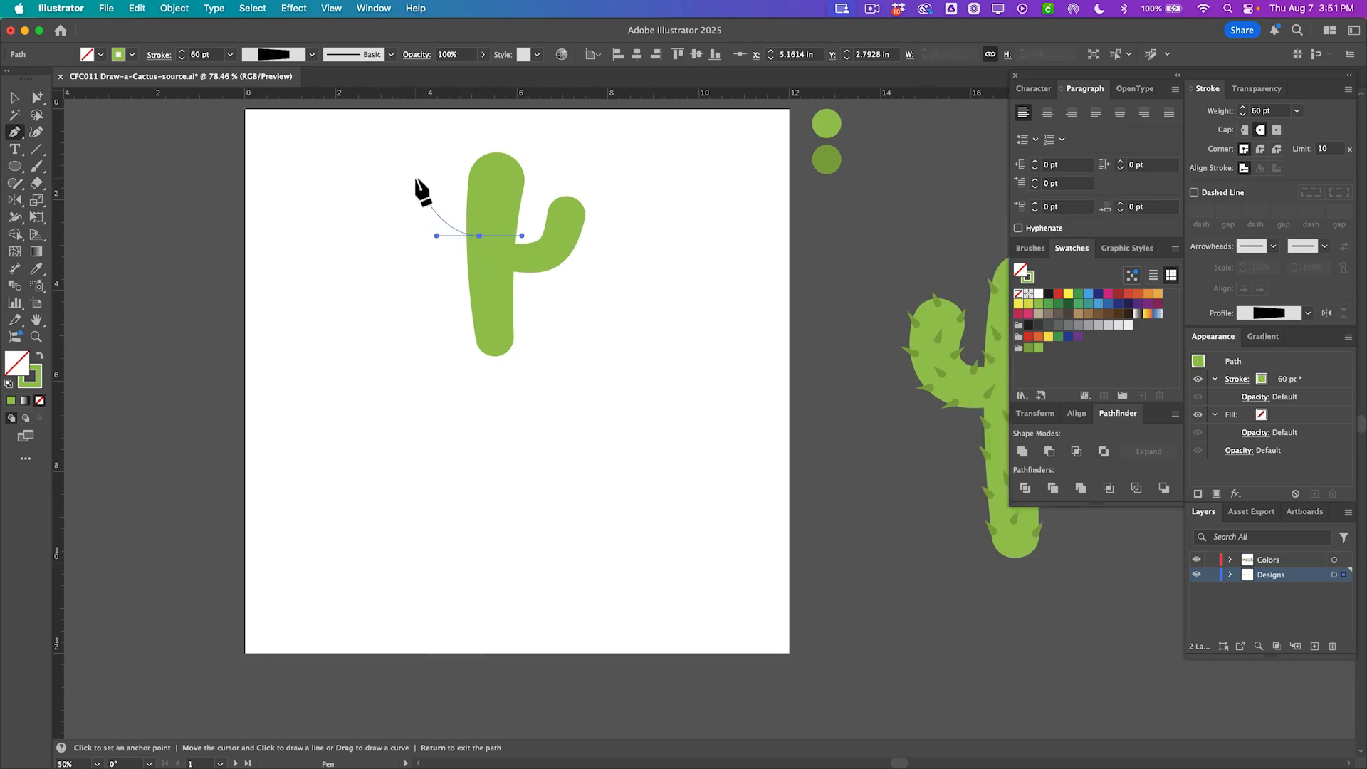
pyautogui.moveTo(426, 151); pyautogui.dragTo(427, 135)
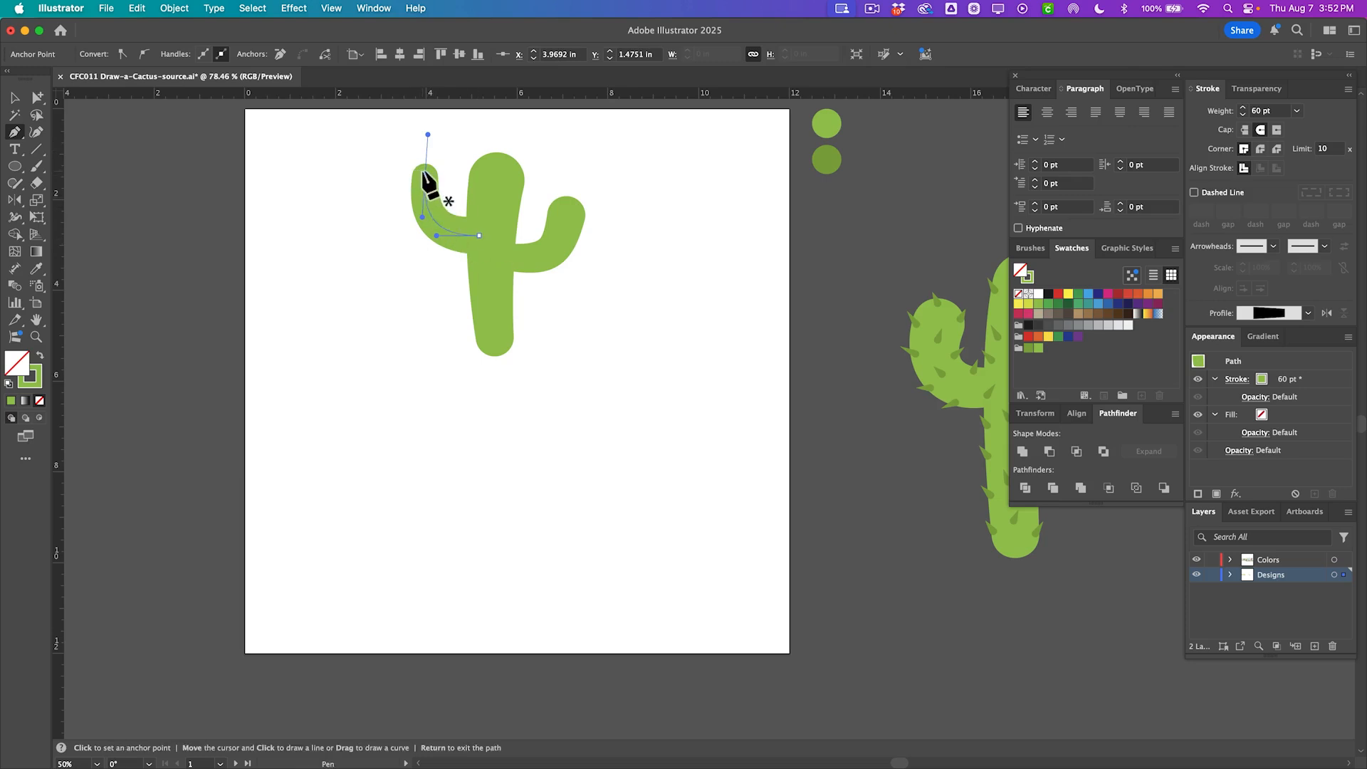
pyautogui.click(477, 234)
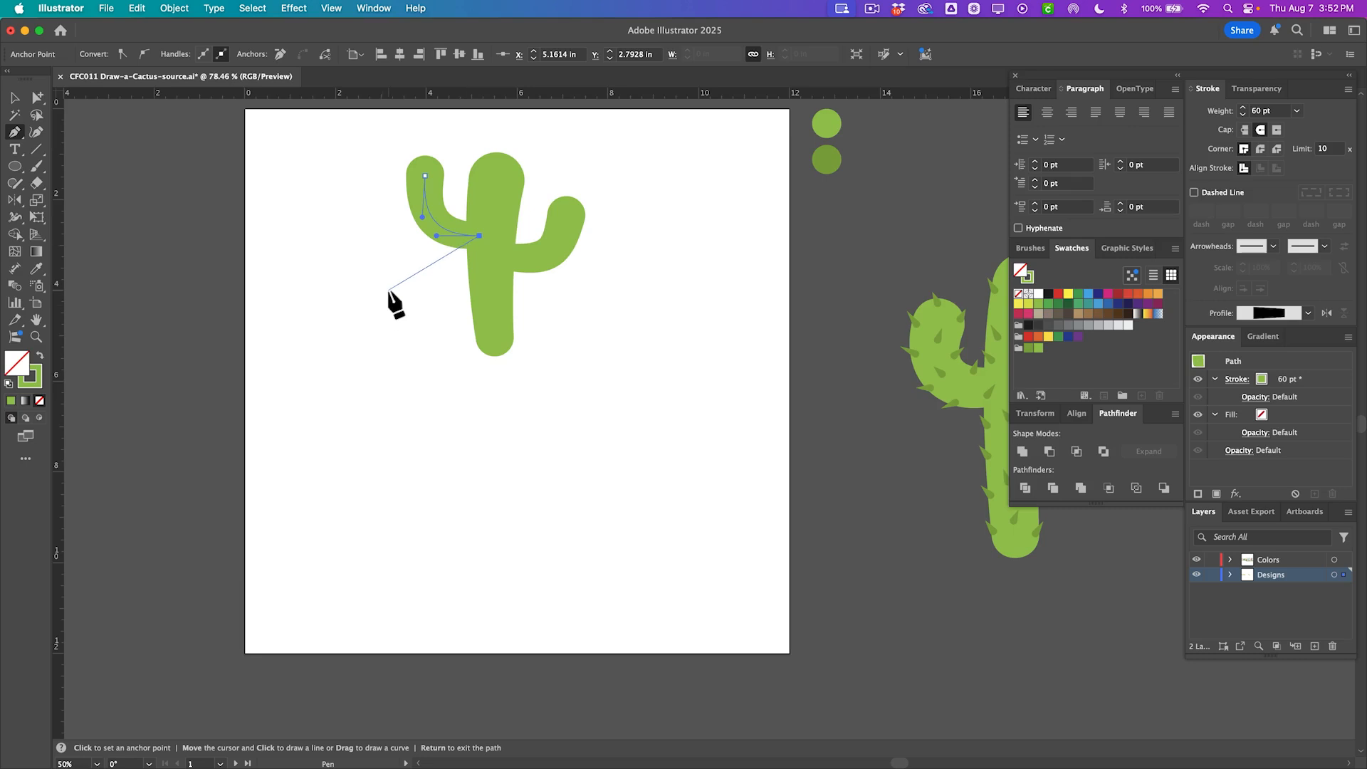
pyautogui.press('a')
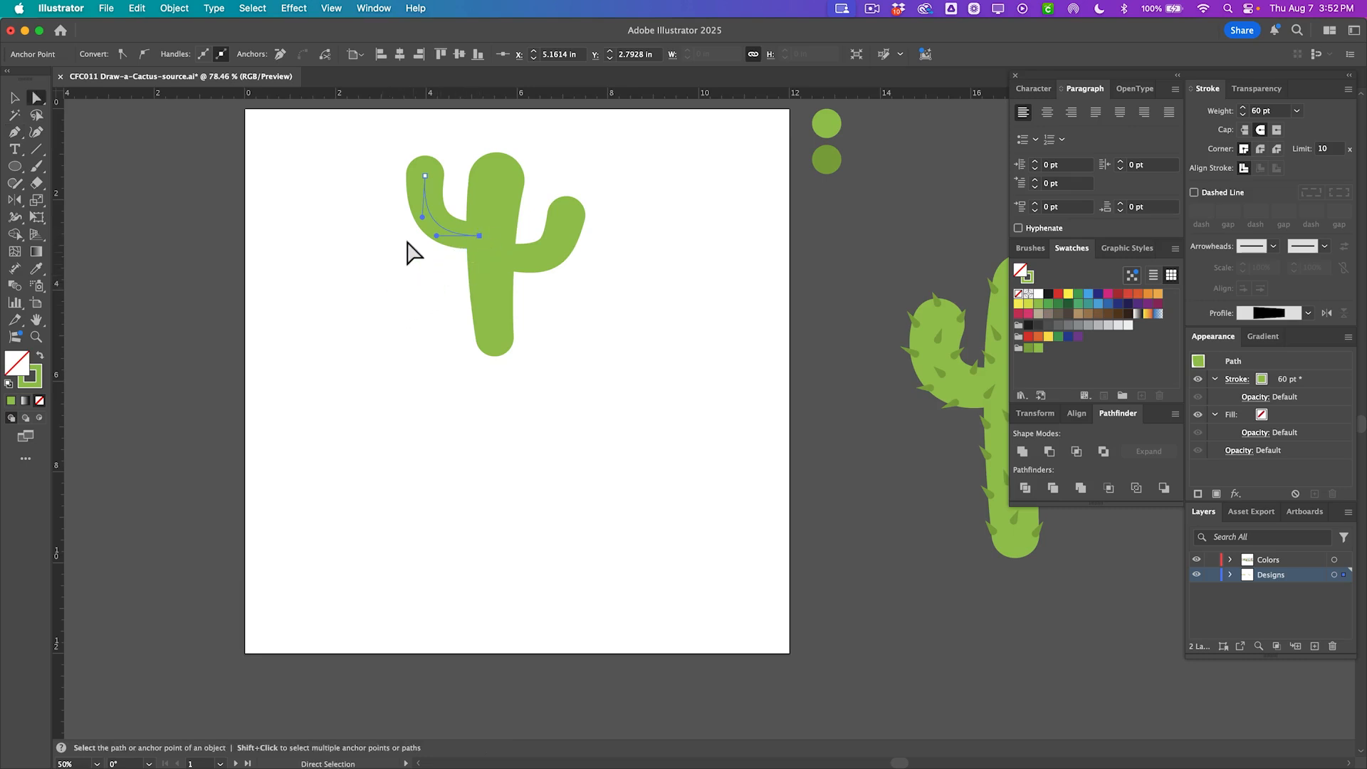
pyautogui.click(424, 284)
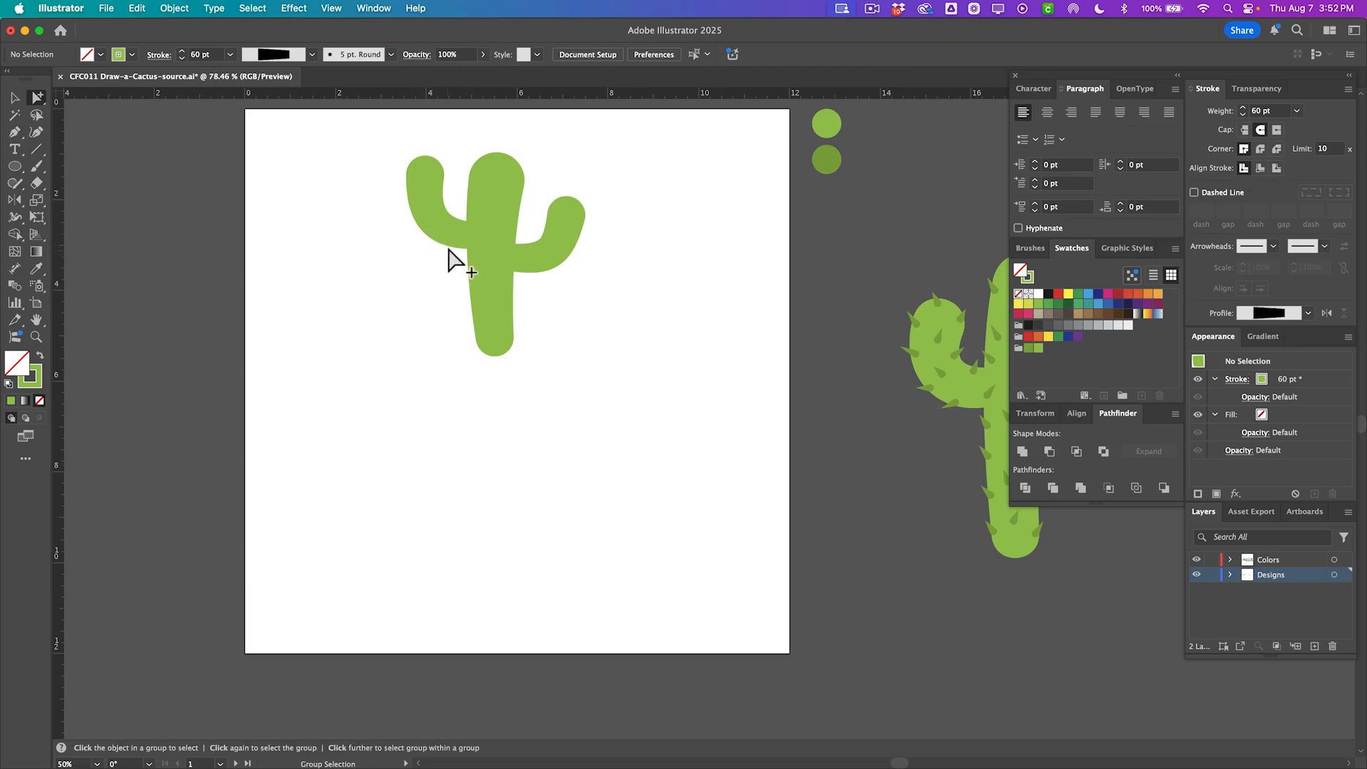
pyautogui.moveTo(442, 233); pyautogui.dragTo(445, 272)
pyautogui.moveTo(431, 218); pyautogui.dragTo(439, 226)
# Add a second right arm lower down the trunk.
pyautogui.click(567, 217)
pyautogui.moveTo(567, 217); pyautogui.dragTo(556, 317)
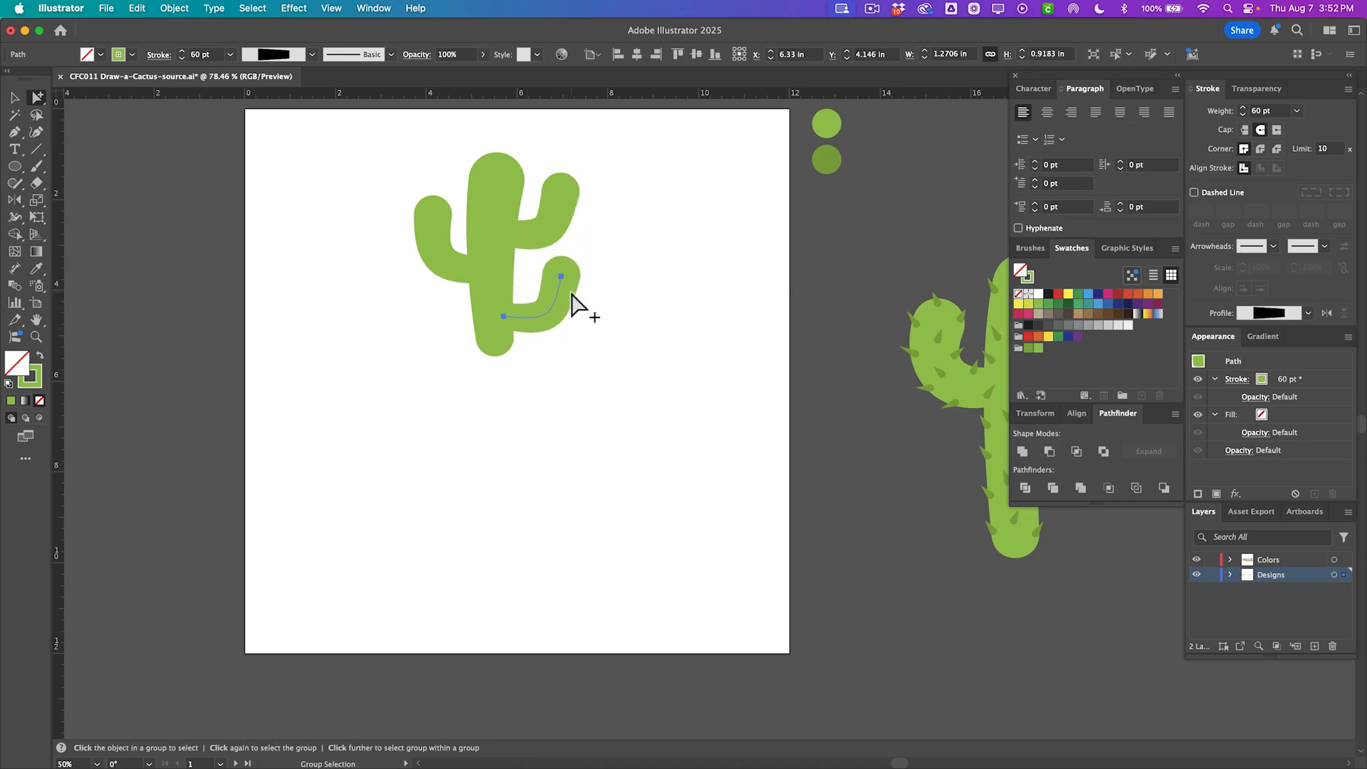
pyautogui.press('v')
pyautogui.moveTo(564, 272); pyautogui.dragTo(555, 287)
pyautogui.click(519, 370)
pyautogui.press('a')
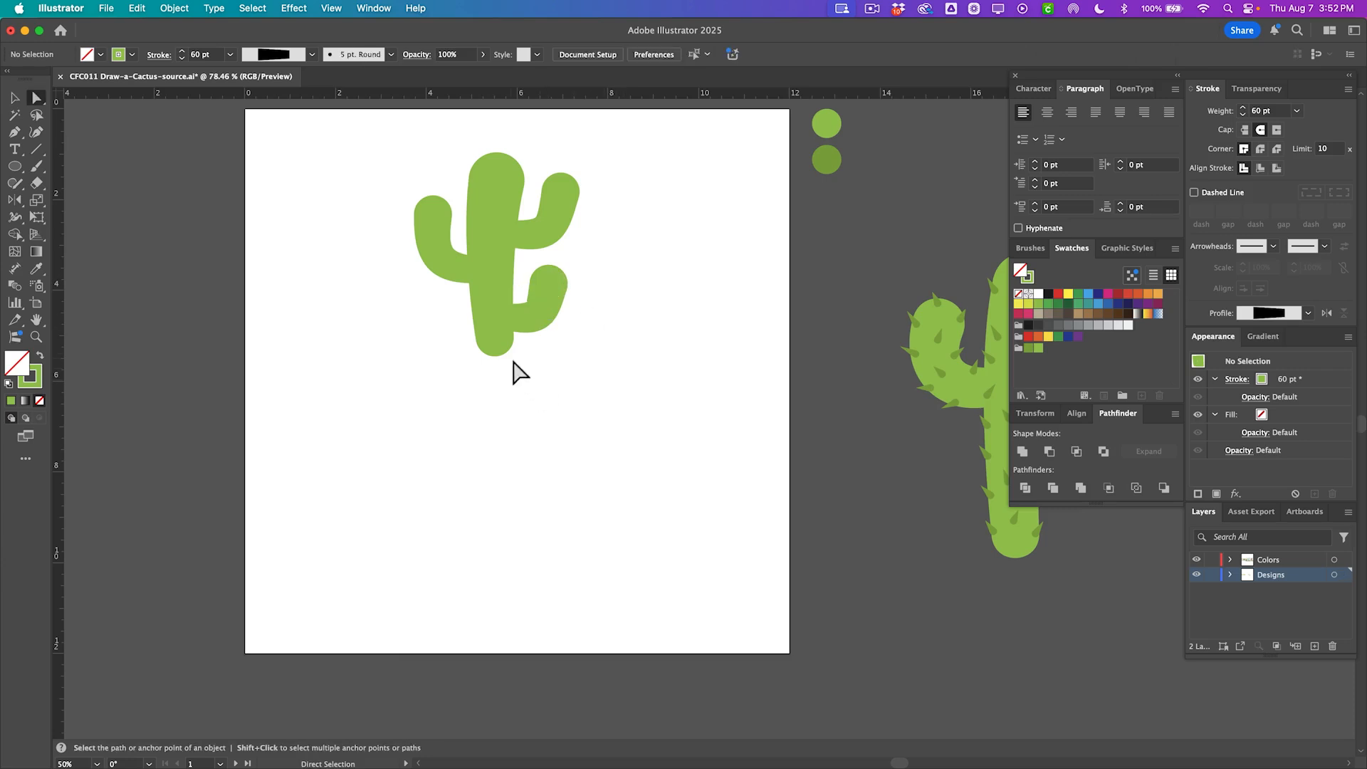
# Lengthen the trunk by moving its bottom anchor down and adjust its middle anchor.
pyautogui.moveTo(495, 339); pyautogui.dragTo(498, 376)
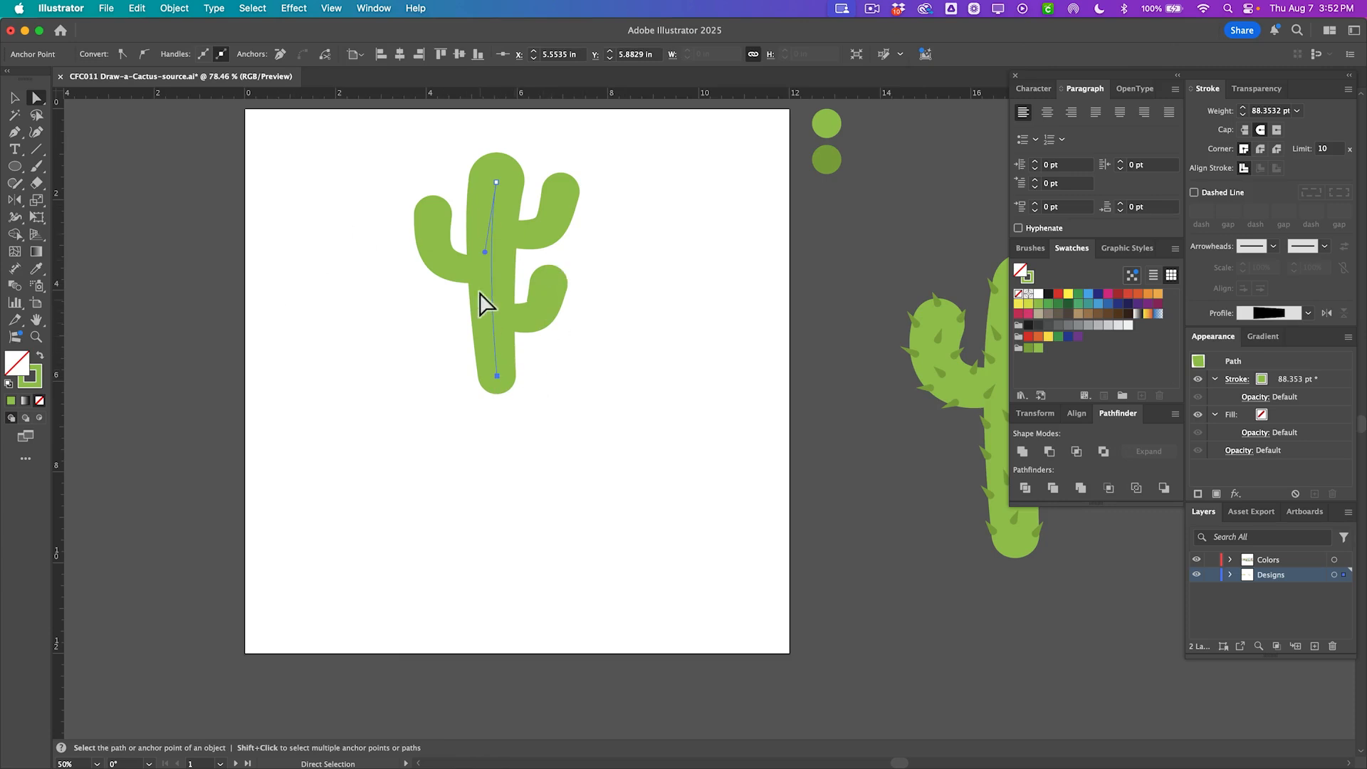
pyautogui.moveTo(486, 251)
pyautogui.mouseDown()
pyautogui.moveTo(443, 251)
pyautogui.moveTo(511, 258)
pyautogui.moveTo(483, 260)
pyautogui.mouseUp()
# Delete the lower right arm.
pyautogui.click(563, 348)
pyautogui.keyDown('alt'); pyautogui.click(534, 317); pyautogui.keyUp('alt')
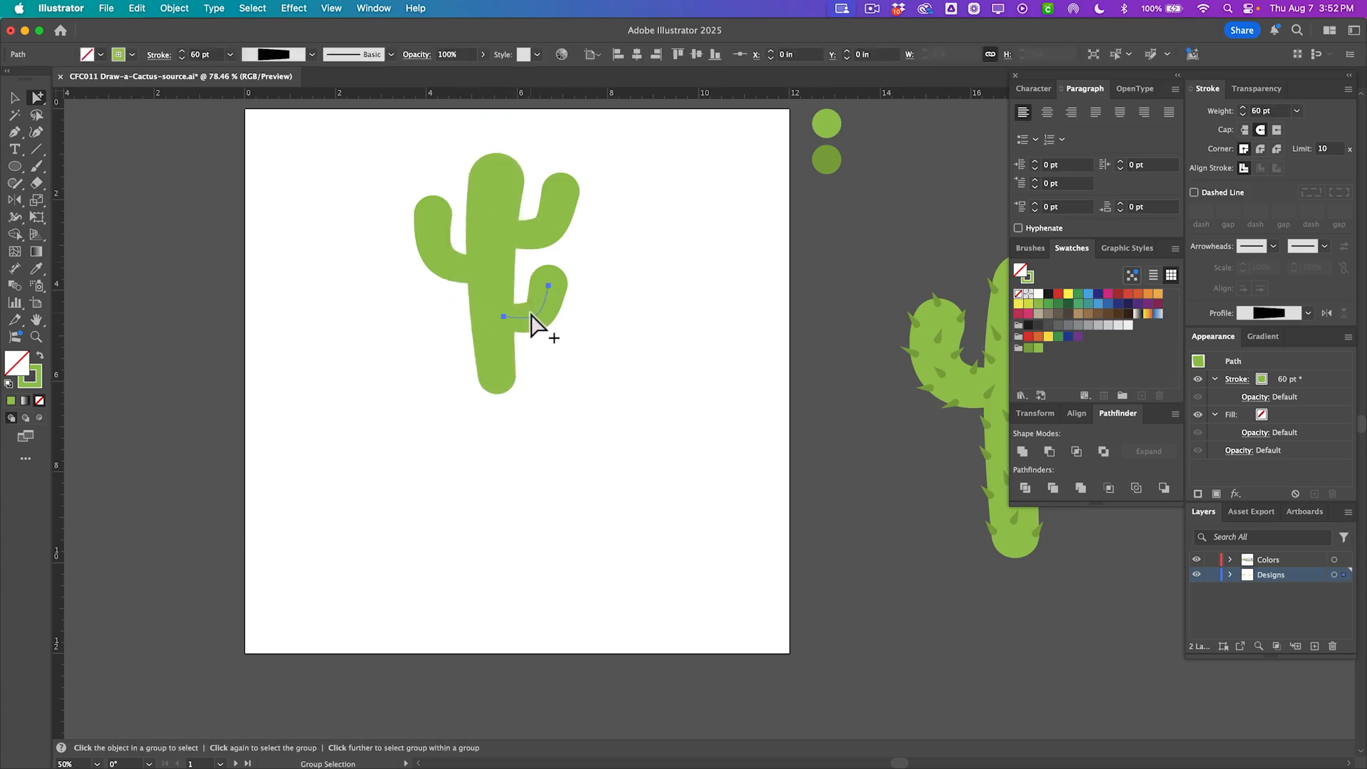
pyautogui.press('Delete')
# Move the trunk's bottom anchor up and raise its top anchor slightly.
pyautogui.click(502, 378)
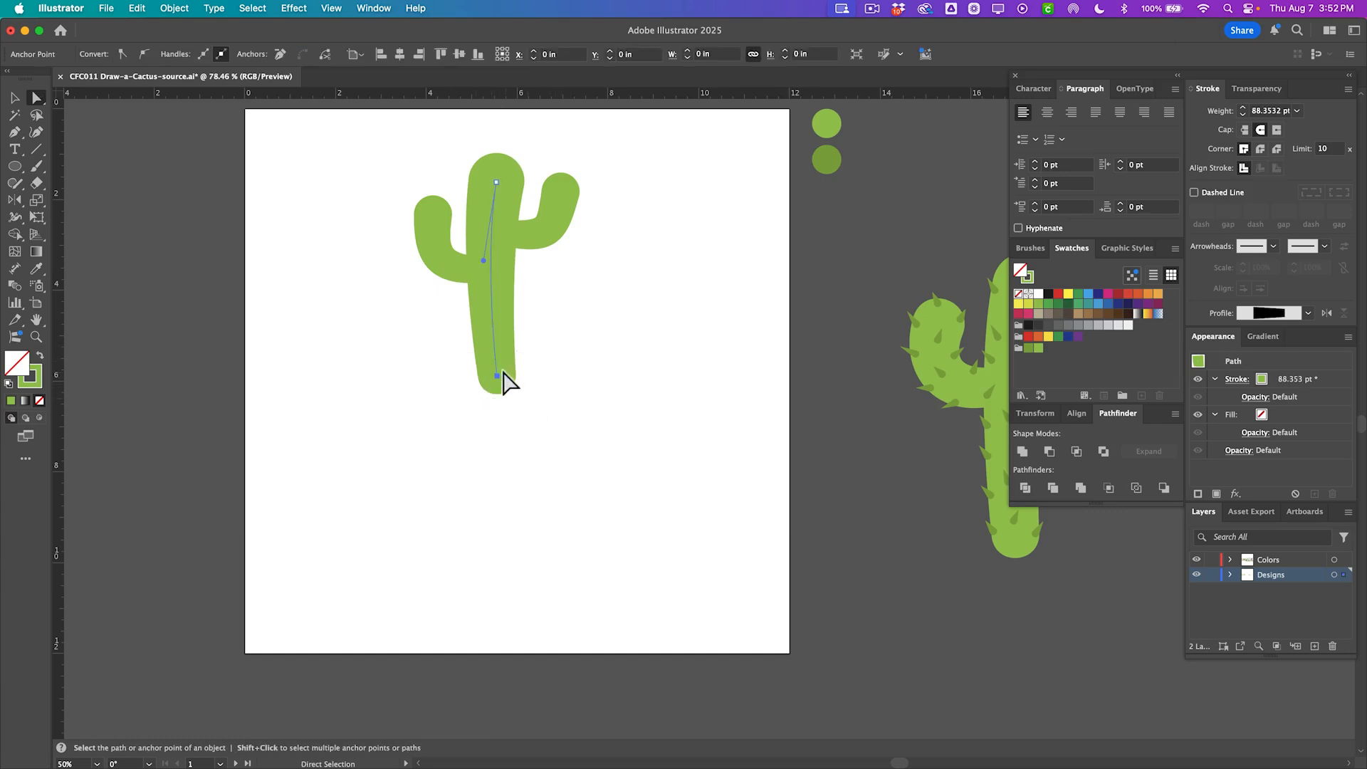
pyautogui.moveTo(504, 378); pyautogui.dragTo(494, 331)
pyautogui.click(563, 364)
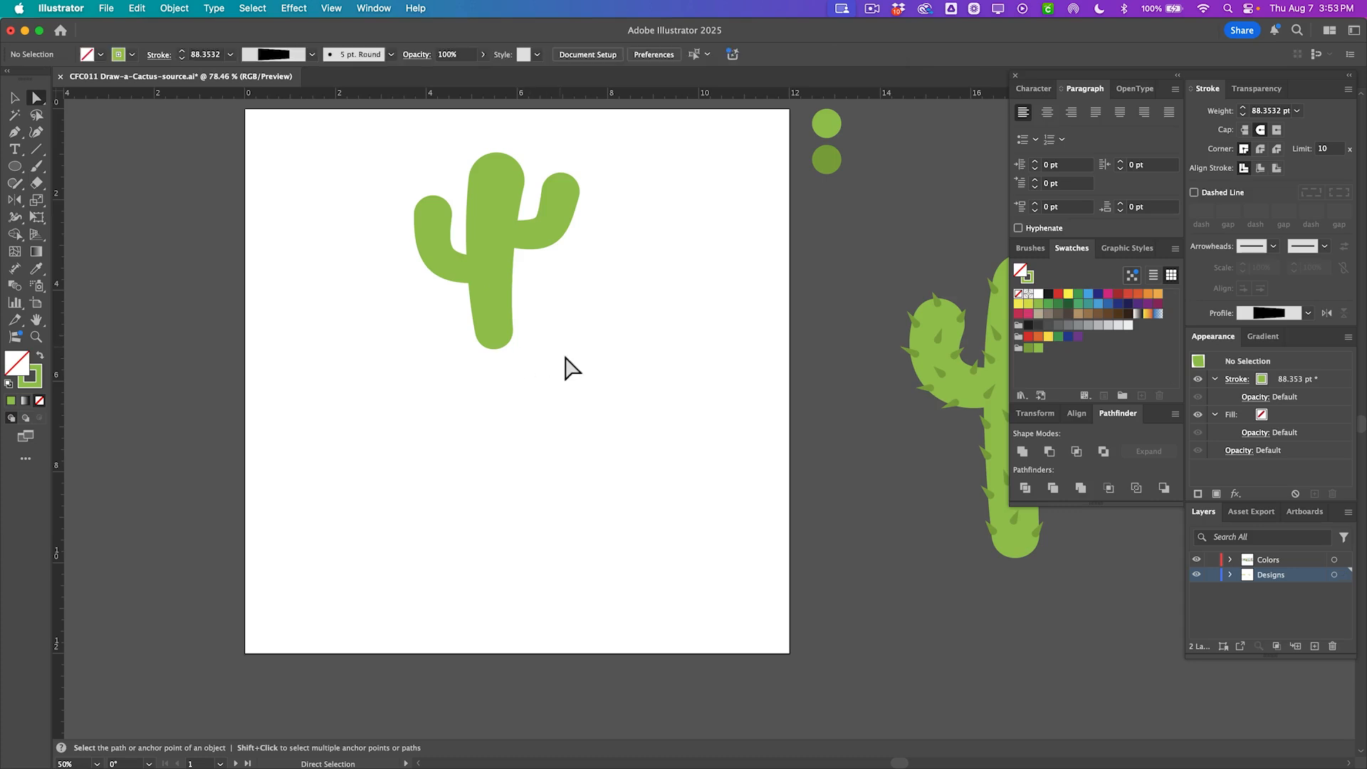
pyautogui.moveTo(498, 179); pyautogui.dragTo(496, 161)
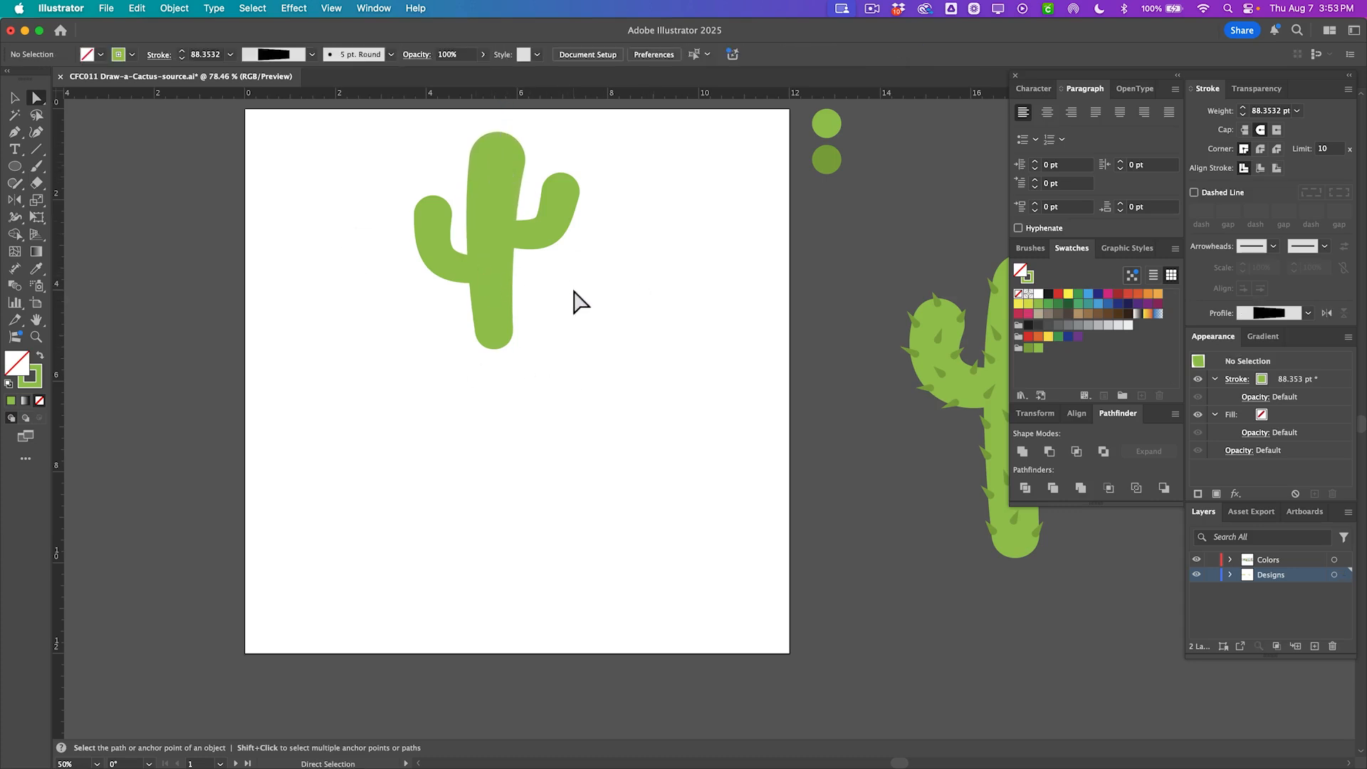
# Select all the cactus paths and move them down on the artboard.
pyautogui.press('alt')
pyautogui.moveTo(576, 357); pyautogui.dragTo(336, 168)
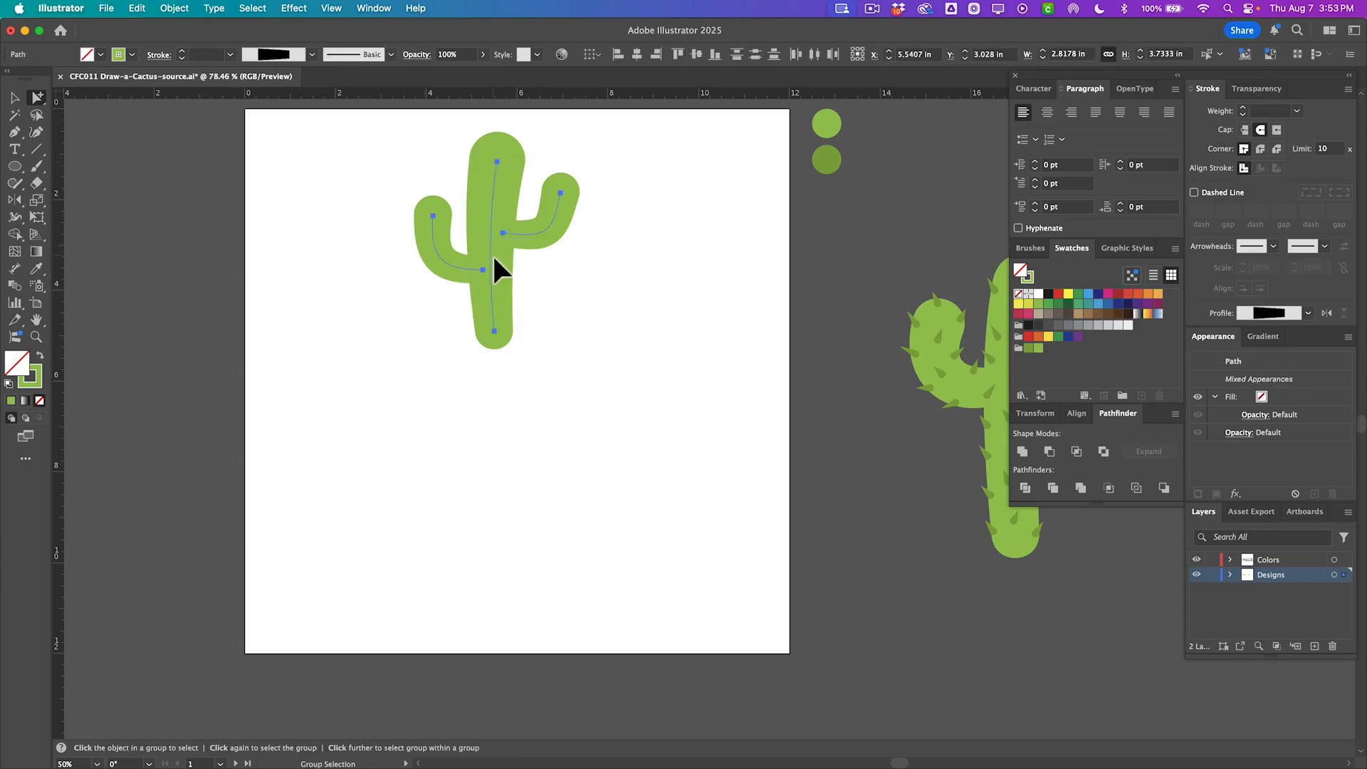
pyautogui.moveTo(494, 259); pyautogui.dragTo(507, 290)
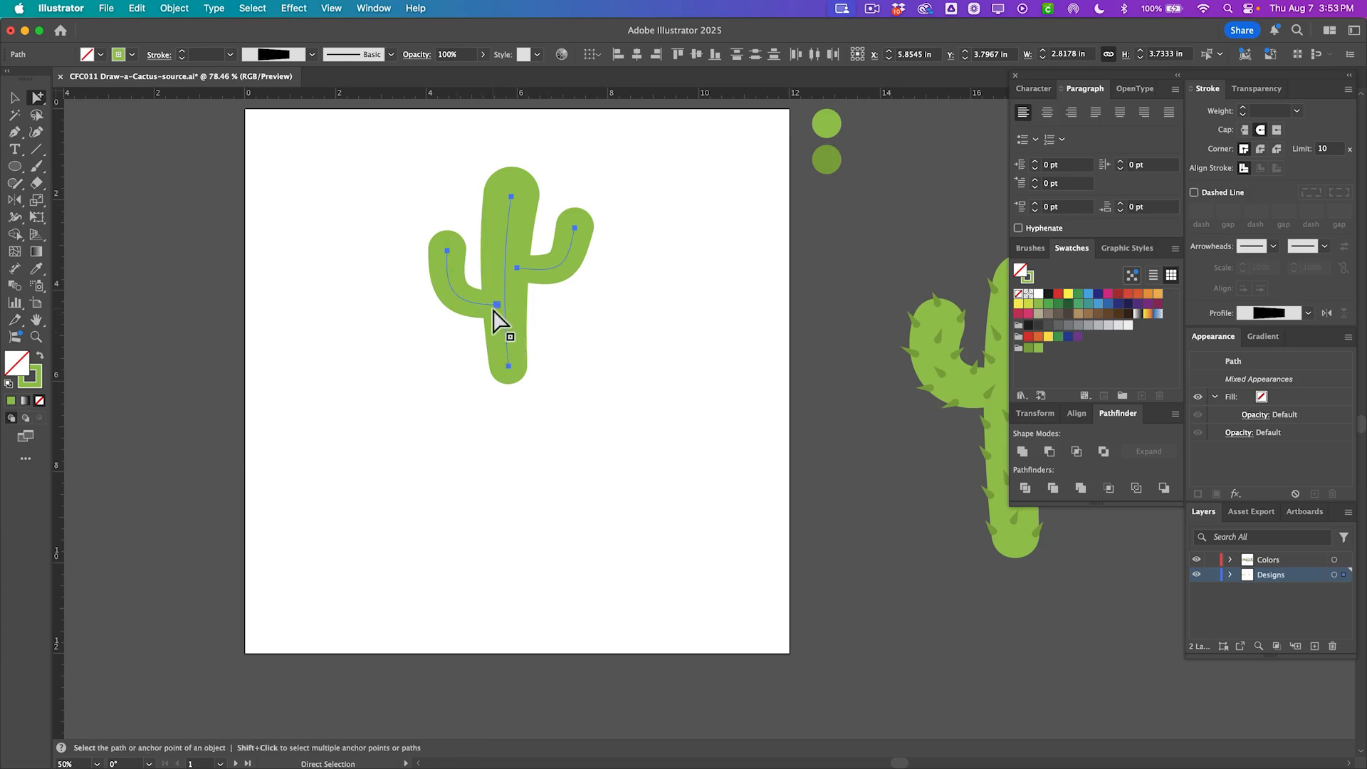
# Duplicate the cactus to the left of the artboard as a backup copy.
pyautogui.moveTo(495, 310); pyautogui.dragTo(109, 294)
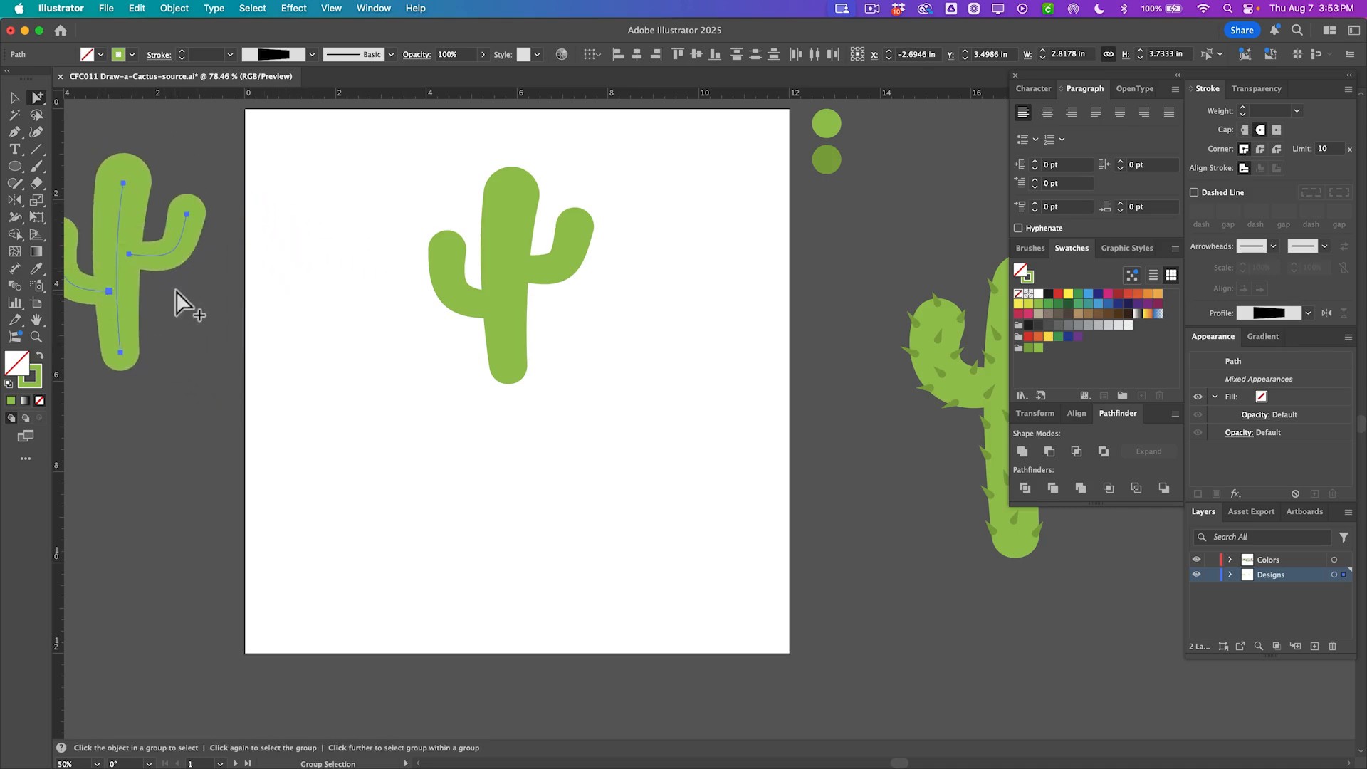
pyautogui.hscroll(-5, 153, 295)
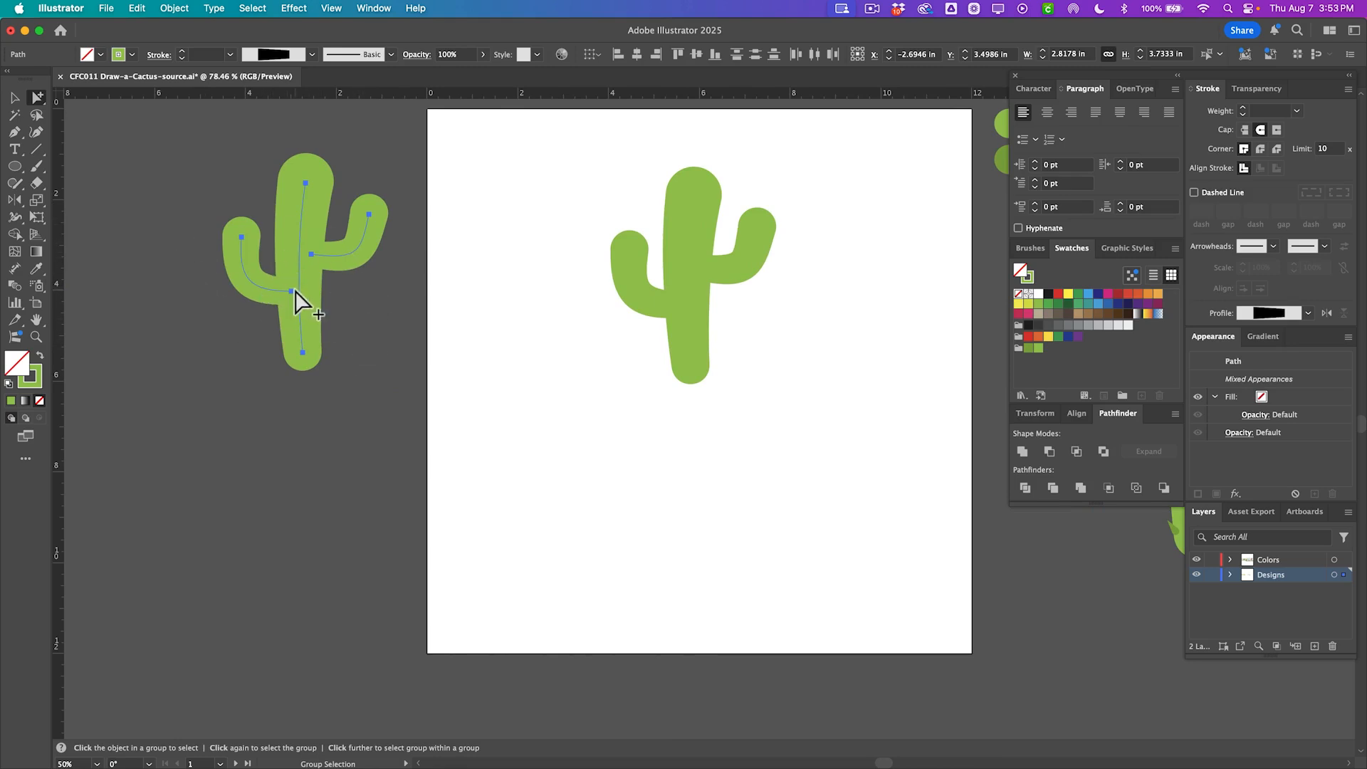
pyautogui.click(340, 317)
pyautogui.hscroll(5, 345, 311)
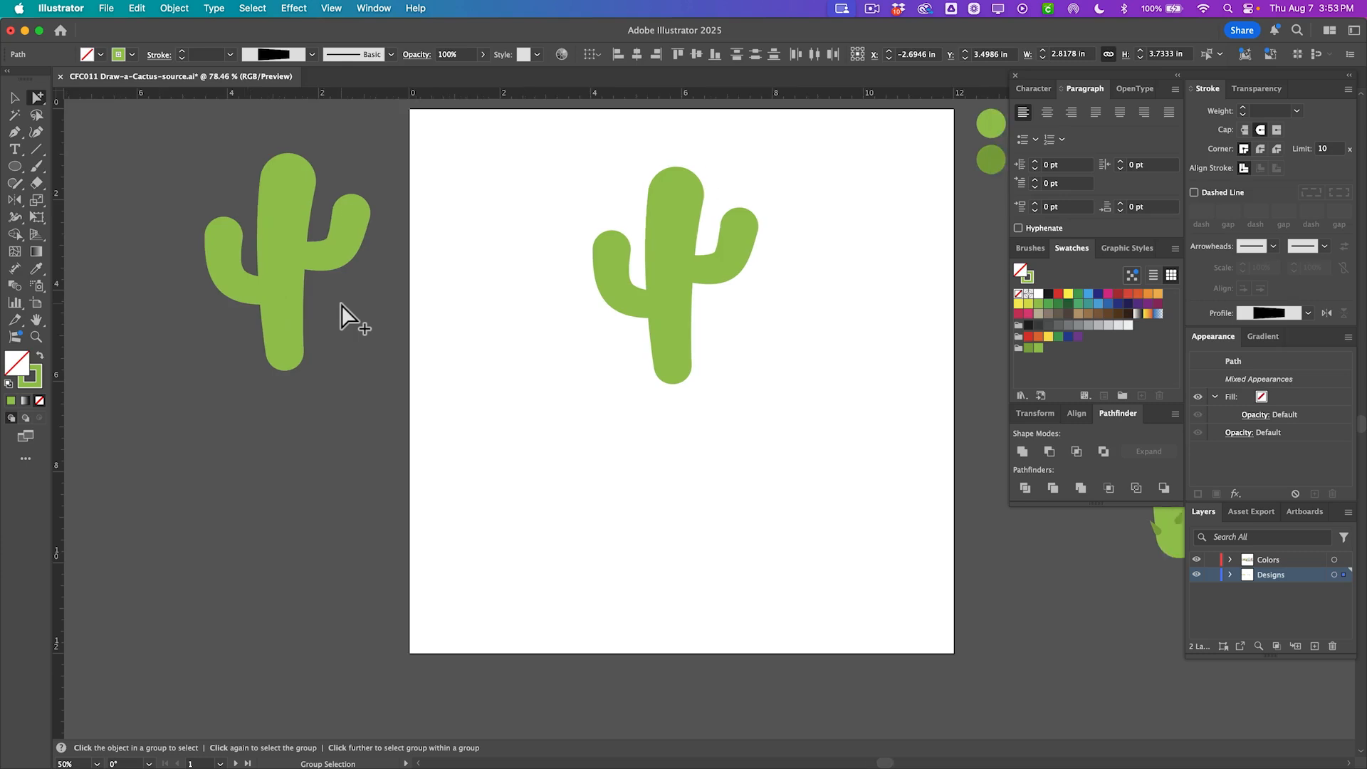
# Outline the strokes of the artboard cactus and unite them into a single shape.
pyautogui.moveTo(388, 179); pyautogui.dragTo(578, 361)
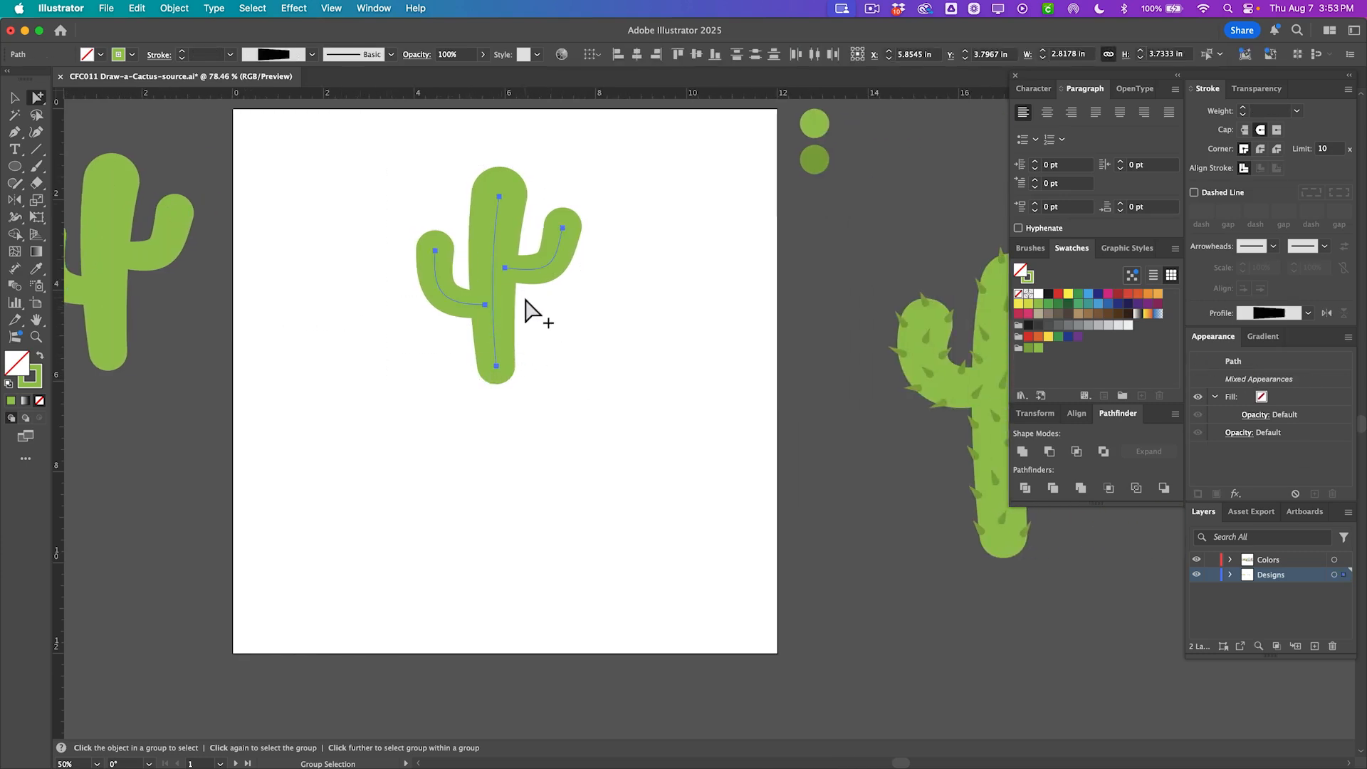
pyautogui.click(174, 8)
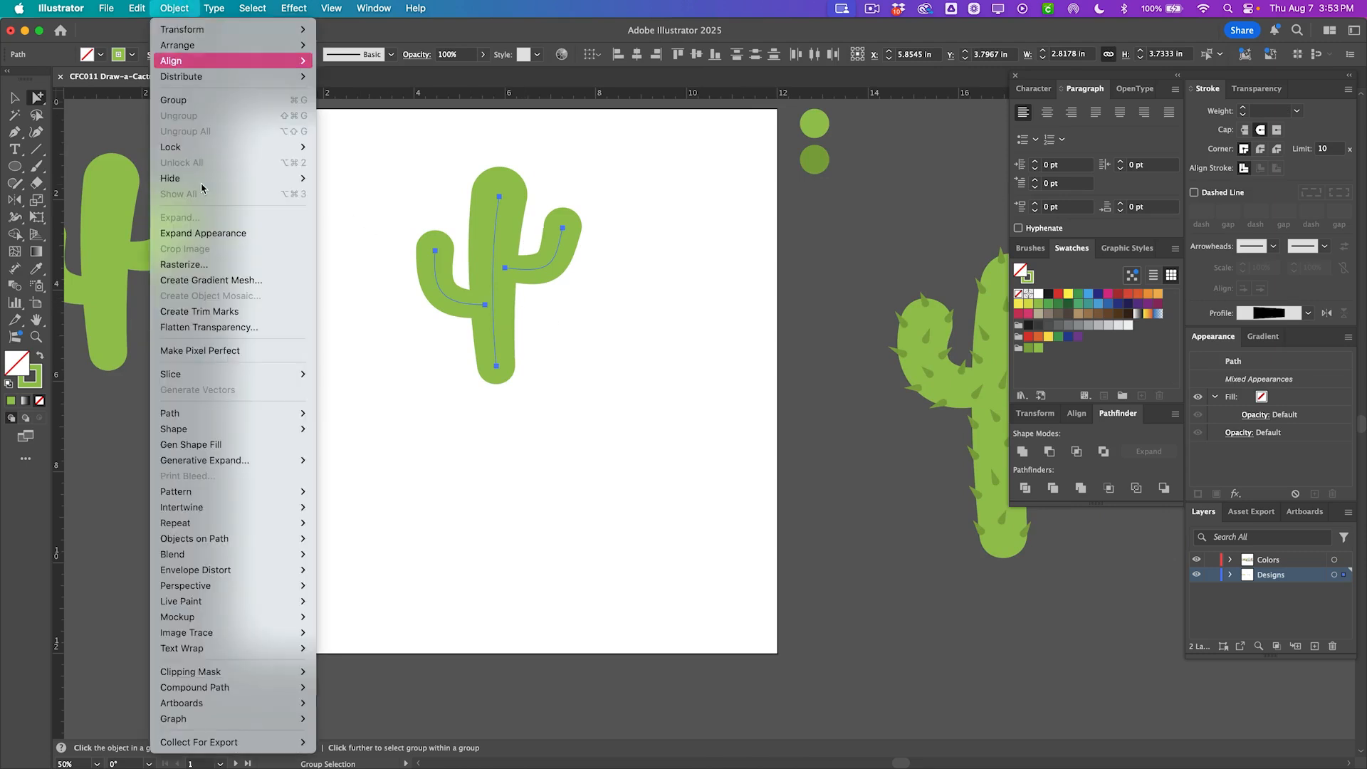
pyautogui.moveTo(253, 414)
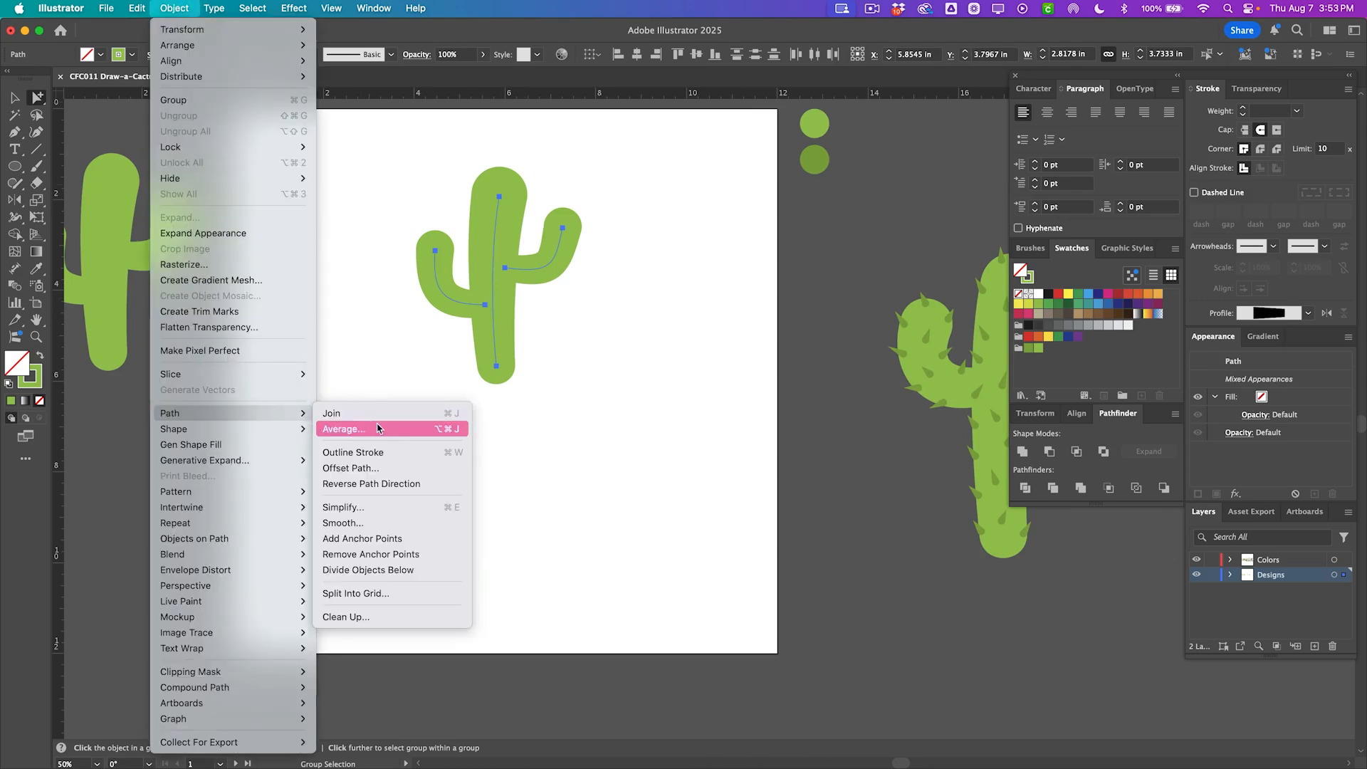
pyautogui.click(408, 459)
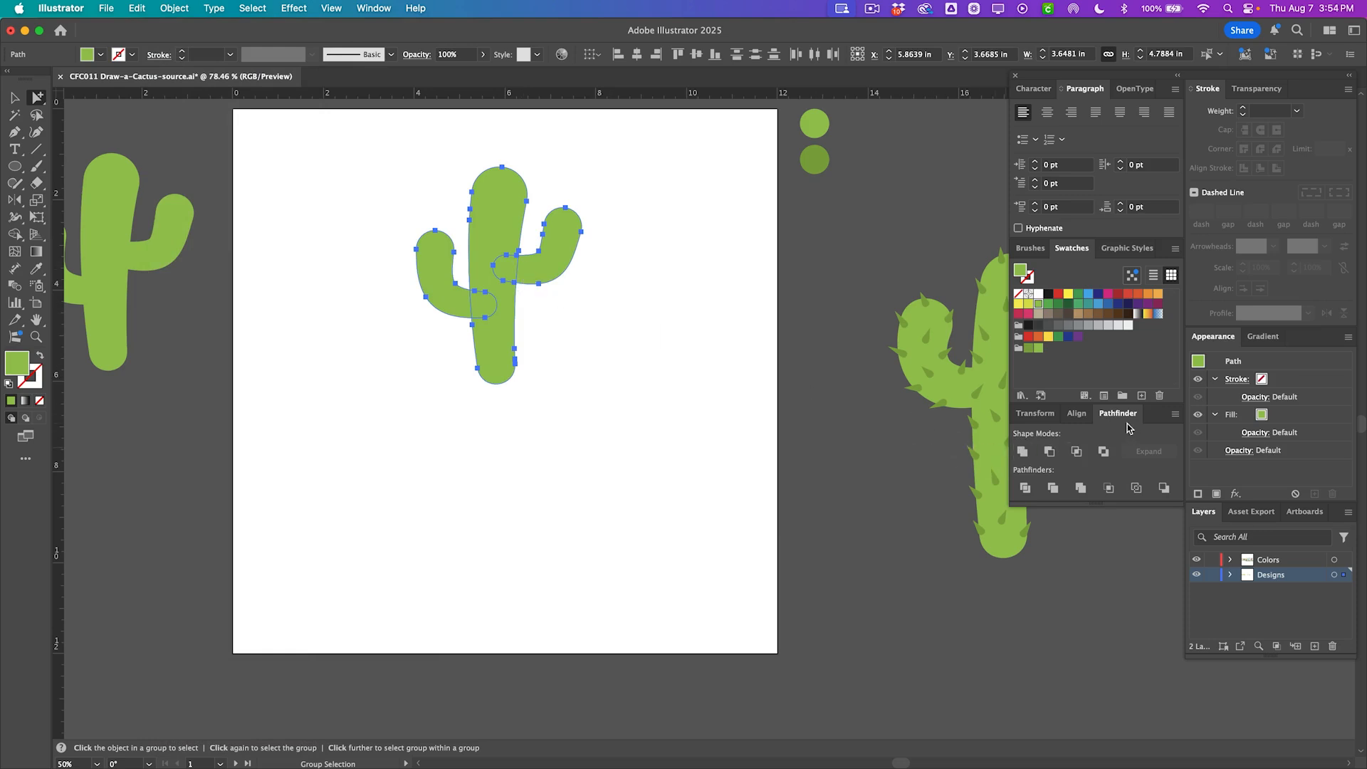
pyautogui.click(1024, 453)
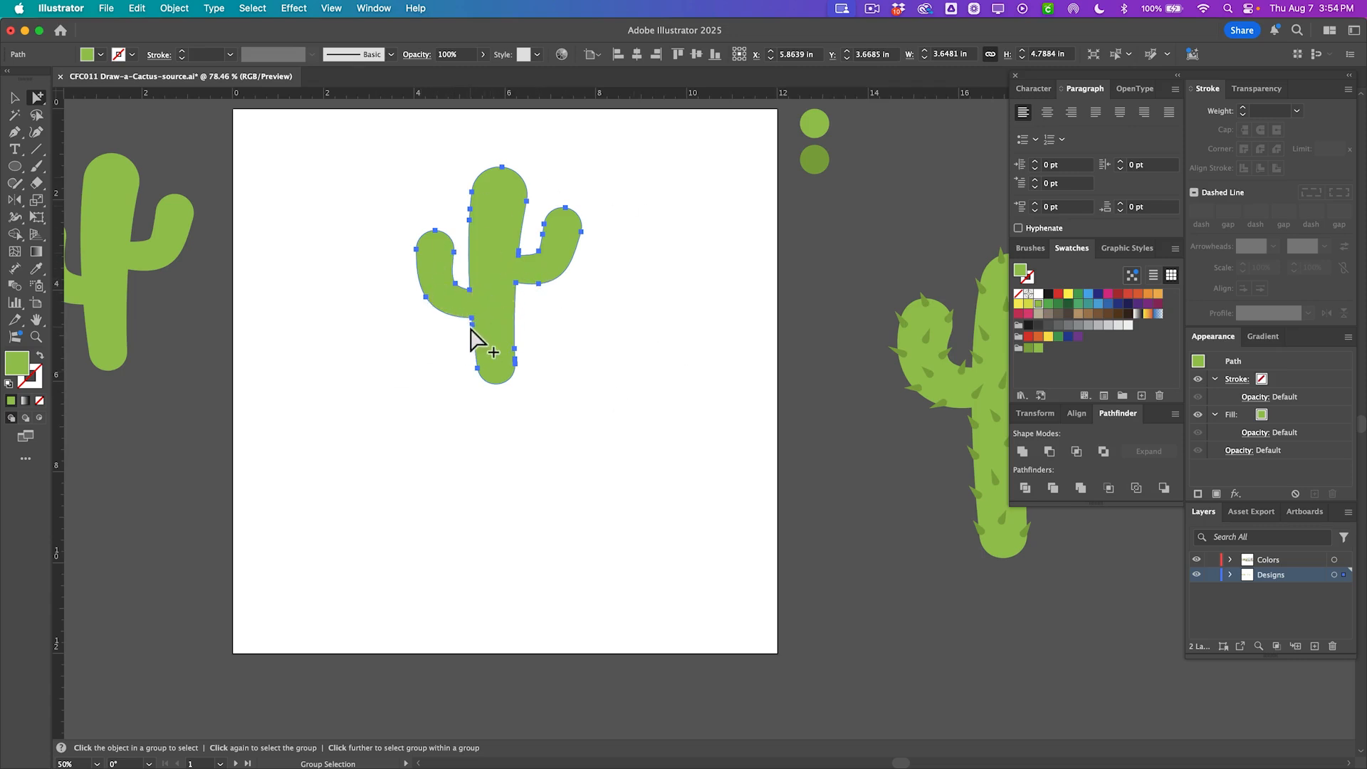
# Simplify the united cactus shape with the curve at 93% and the corner point angle threshold at 142°.
pyautogui.rightClick(489, 248)
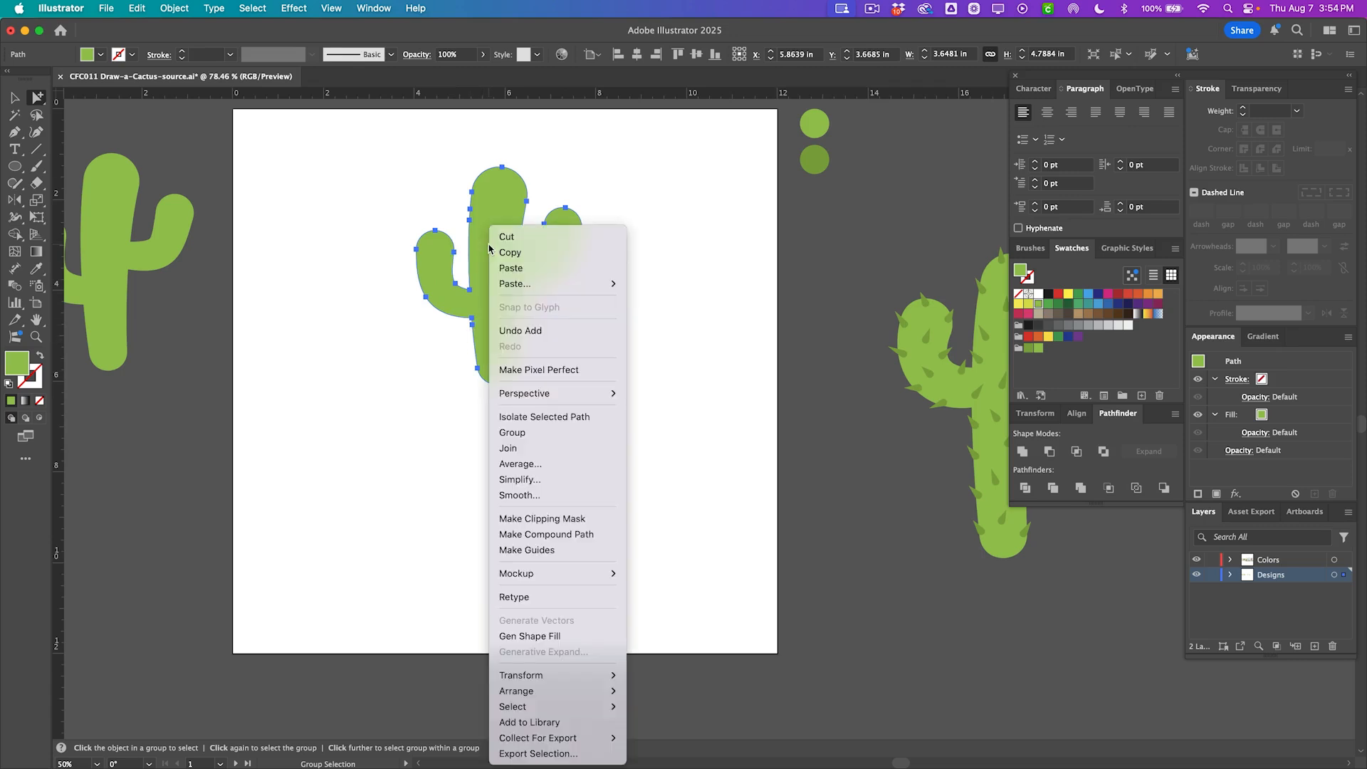
pyautogui.click(534, 480)
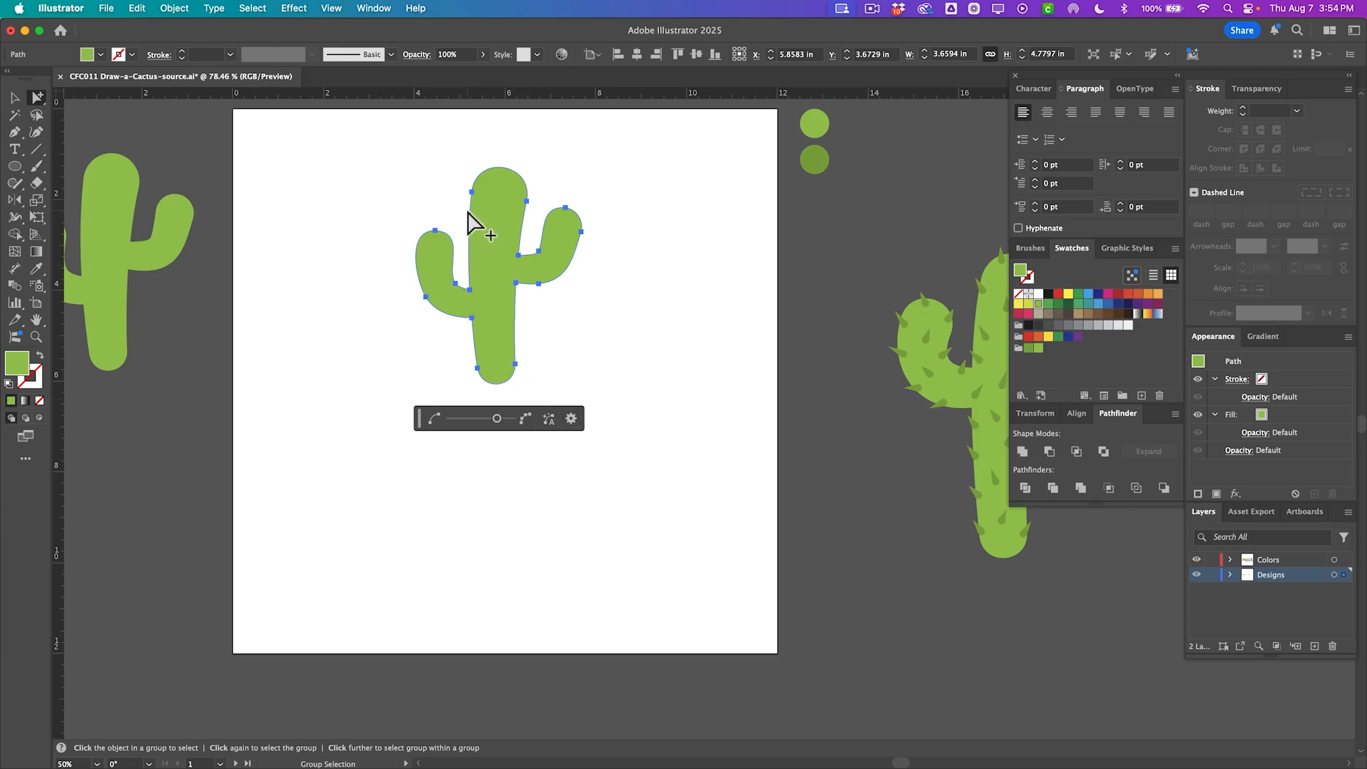
pyautogui.click(571, 420)
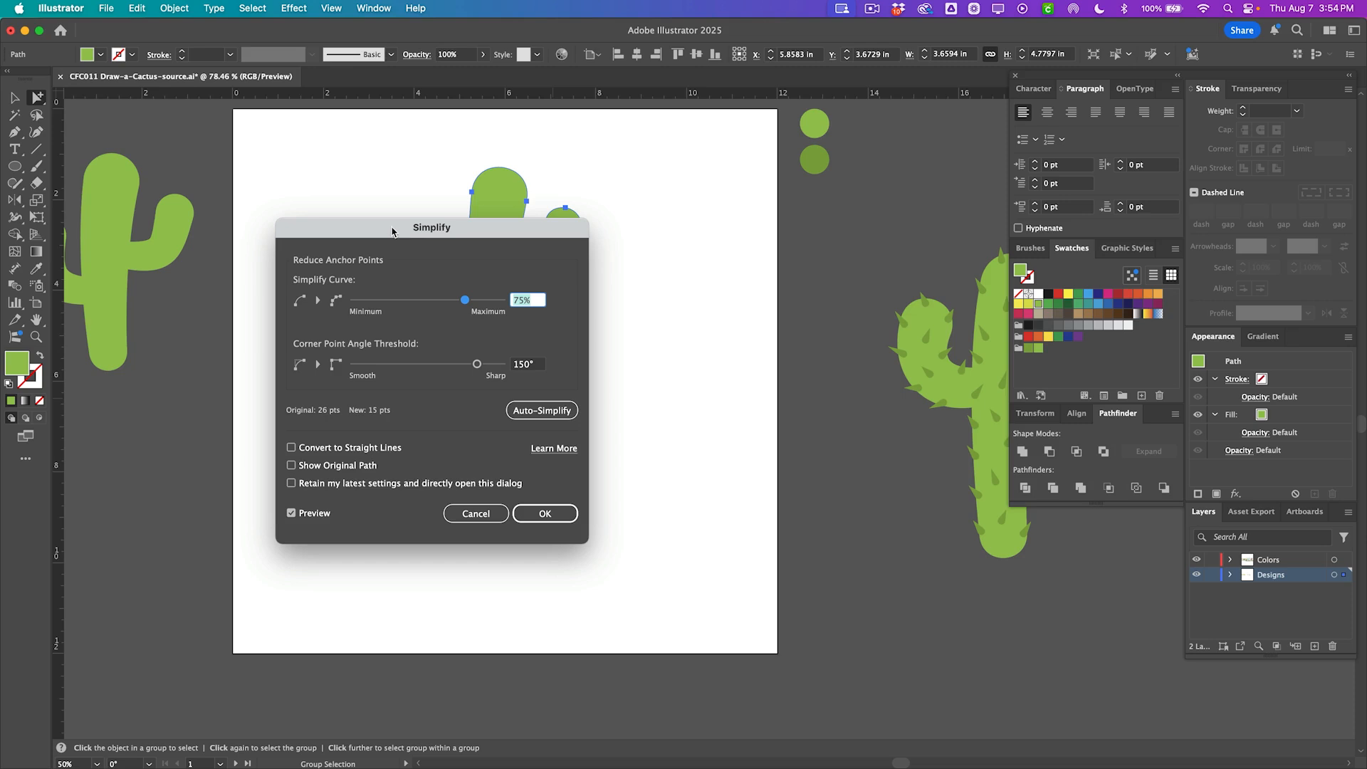
pyautogui.moveTo(387, 233); pyautogui.dragTo(716, 201)
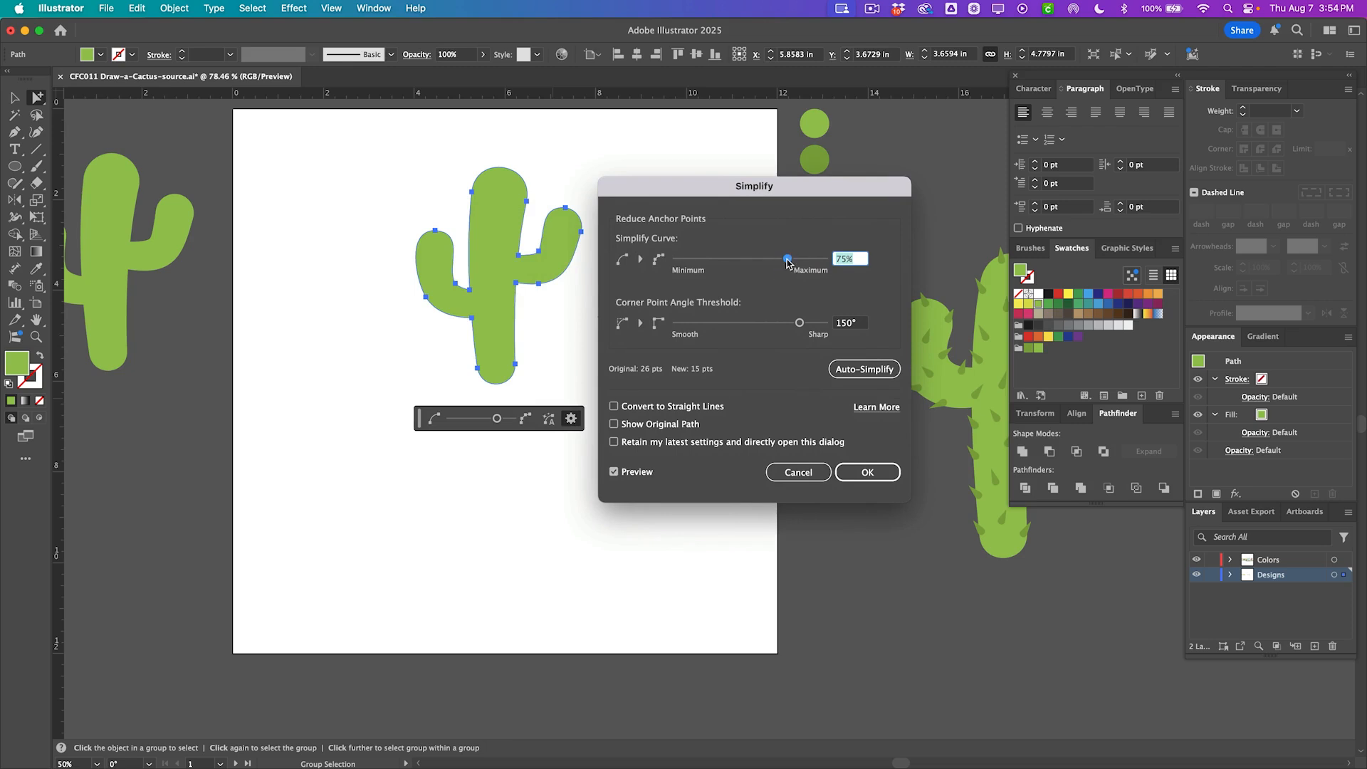
pyautogui.moveTo(789, 262); pyautogui.dragTo(799, 261)
pyautogui.moveTo(800, 323); pyautogui.dragTo(797, 327)
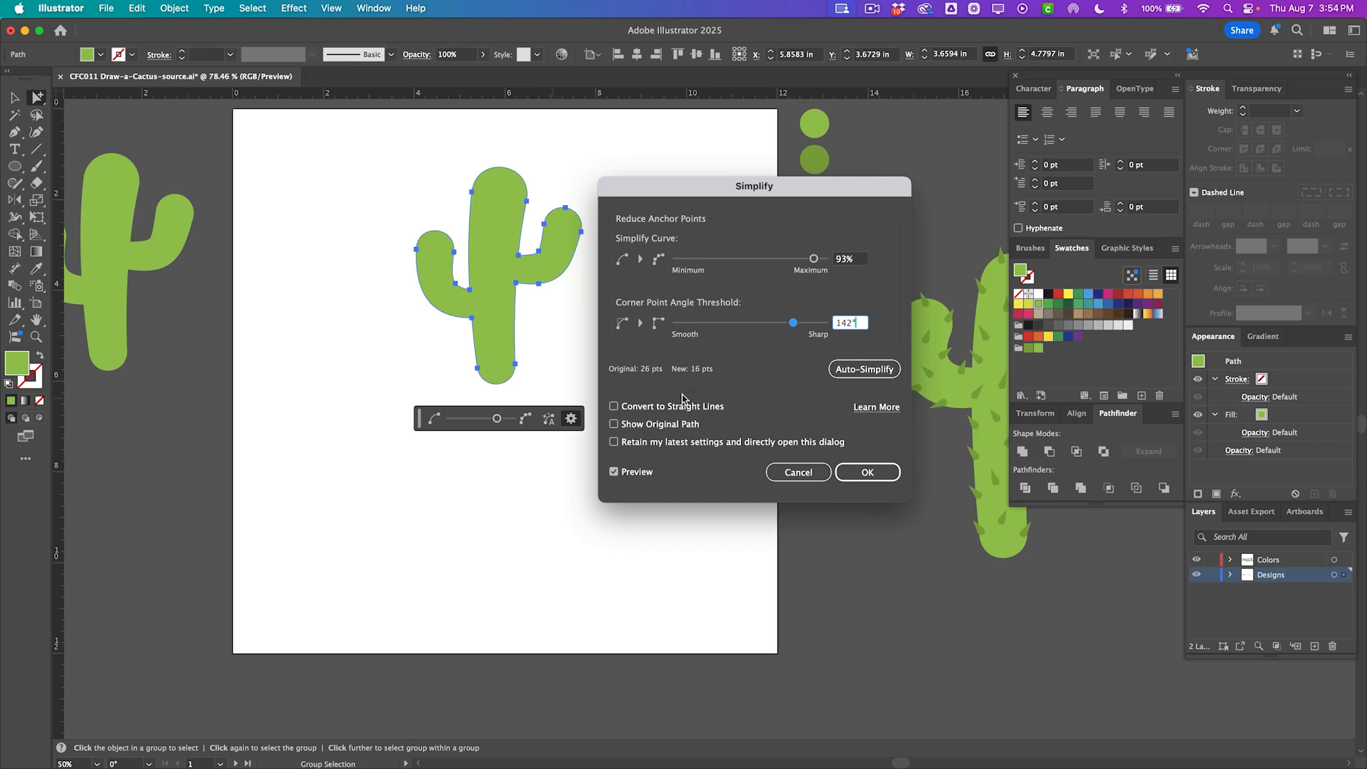
pyautogui.click(613, 474)
pyautogui.click(871, 473)
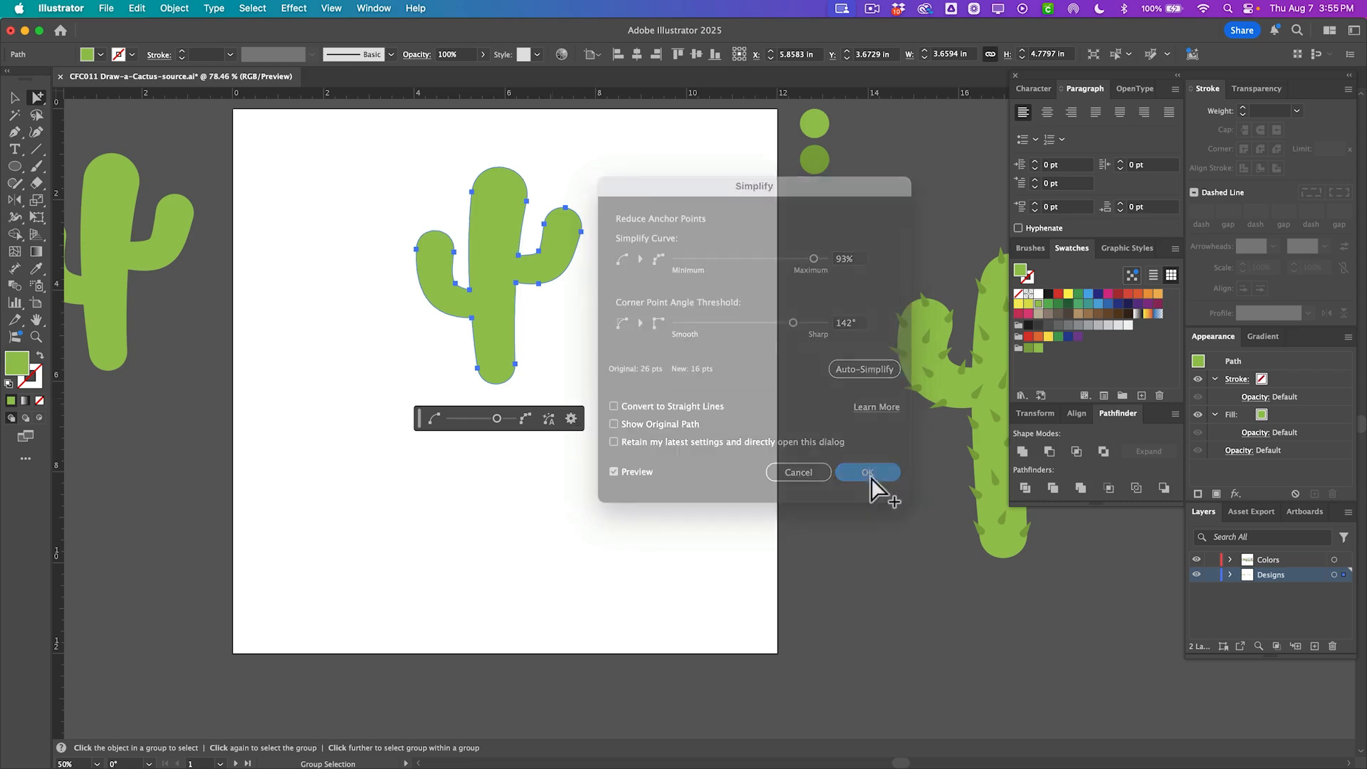
# Nudge the simplified cactus shape slightly down on the artboard and deselect it.
pyautogui.click(565, 352)
pyautogui.scroll(1, 565, 352)
pyautogui.moveTo(515, 326); pyautogui.dragTo(512, 339)
pyautogui.click(512, 339)
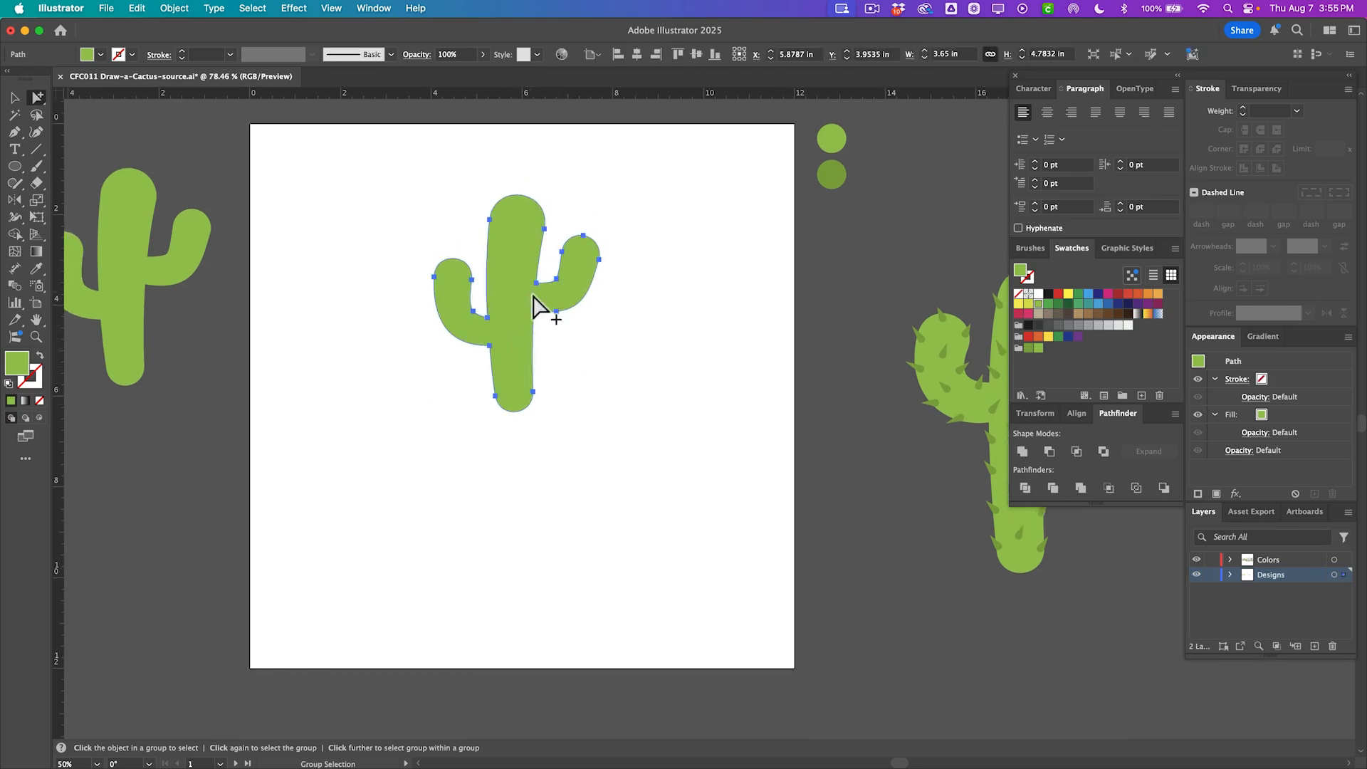
pyautogui.click(749, 425)
pyautogui.scroll(2, 580, 397)
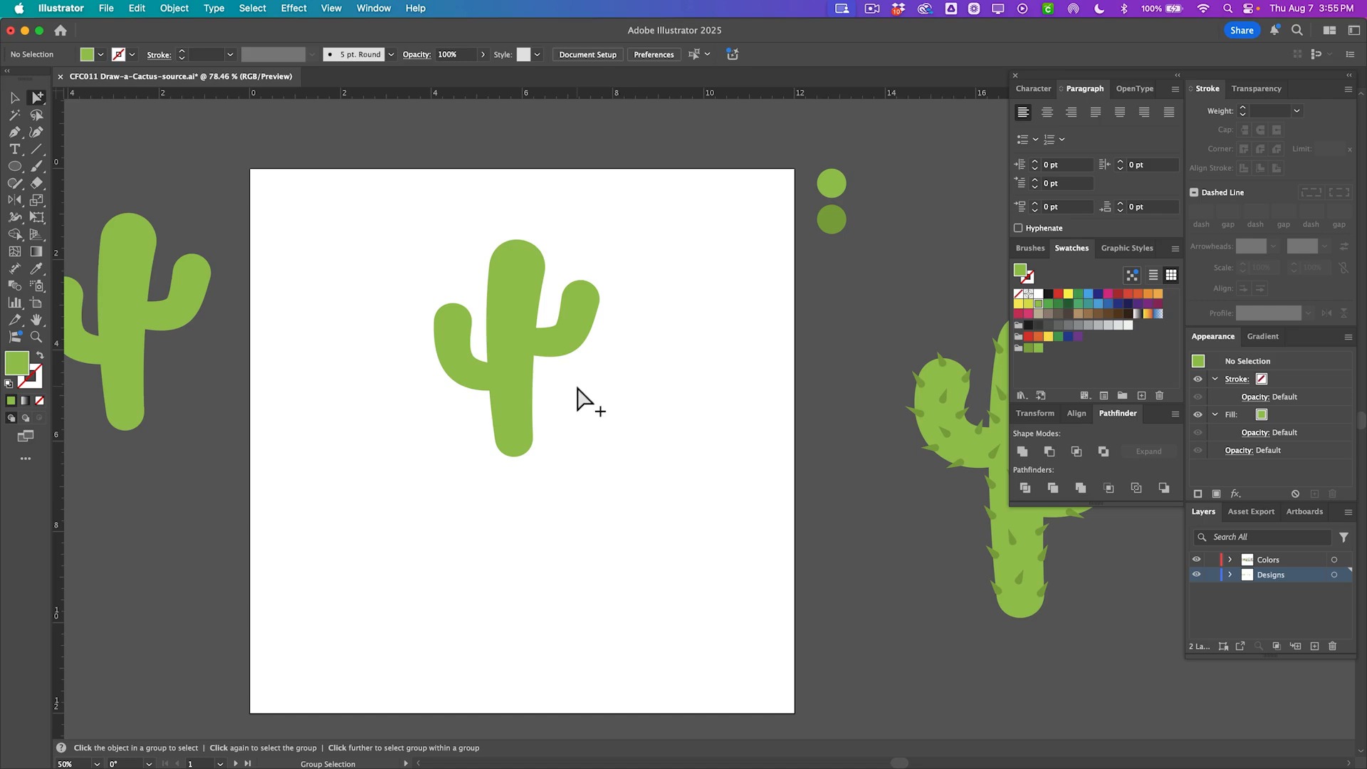
# Draw a short vertical line about 0.45 in tall above the cactus and give it a dark green stroke.
pyautogui.click(35, 148)
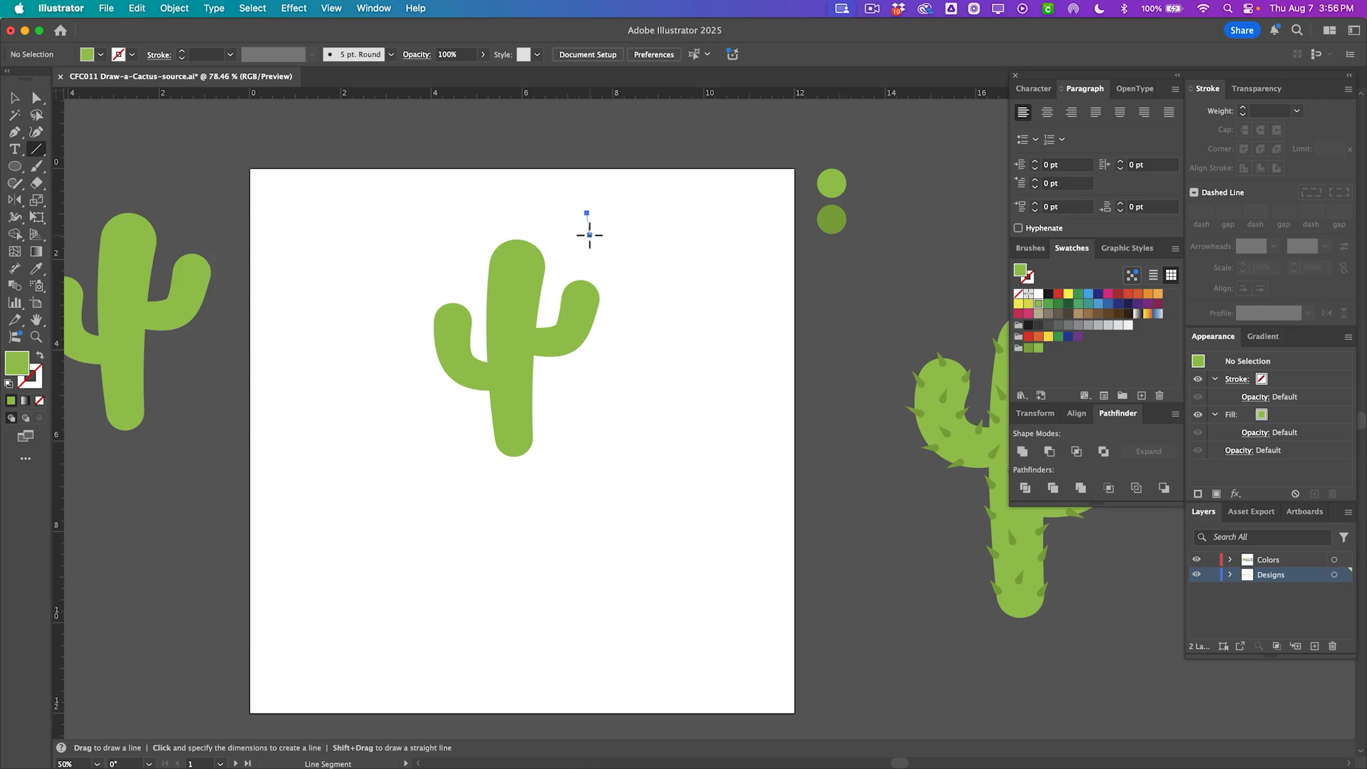
pyautogui.moveTo(587, 233); pyautogui.dragTo(587, 233)
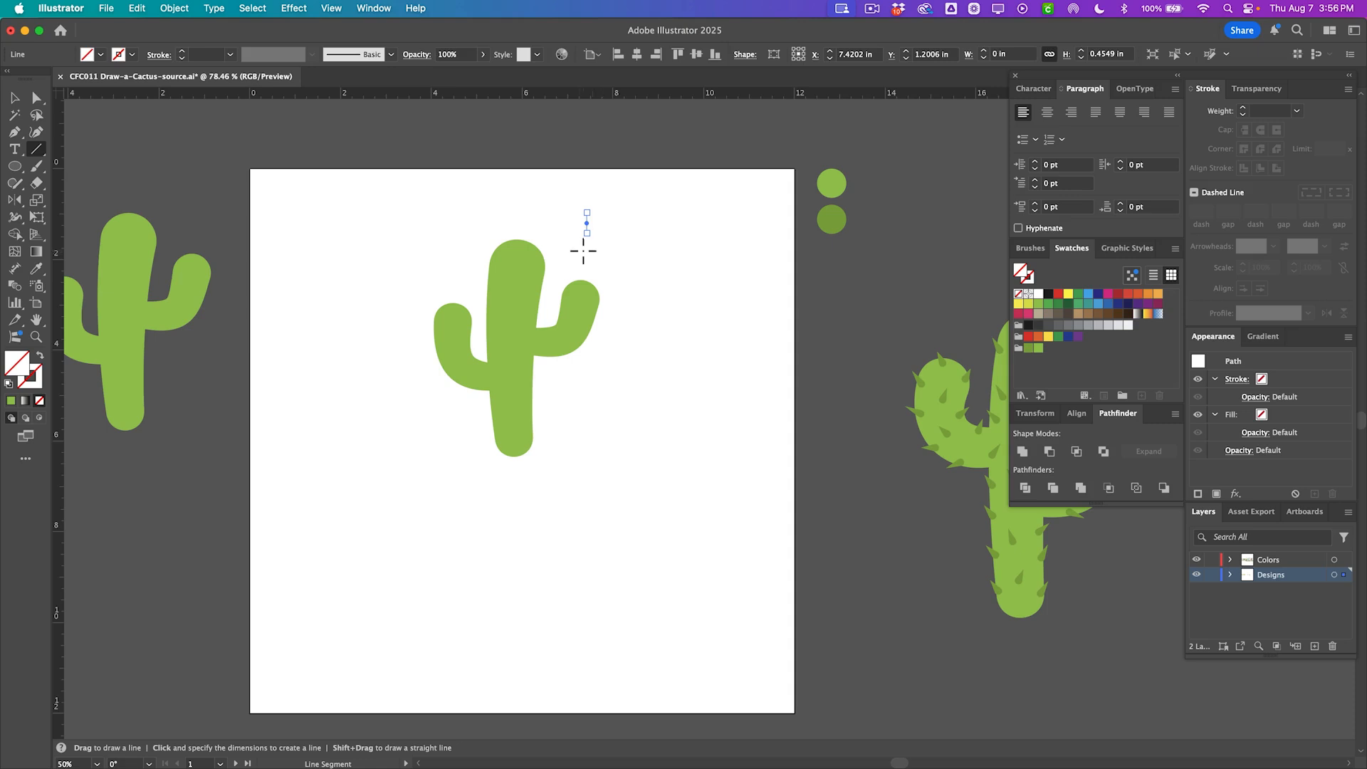
pyautogui.press('a')
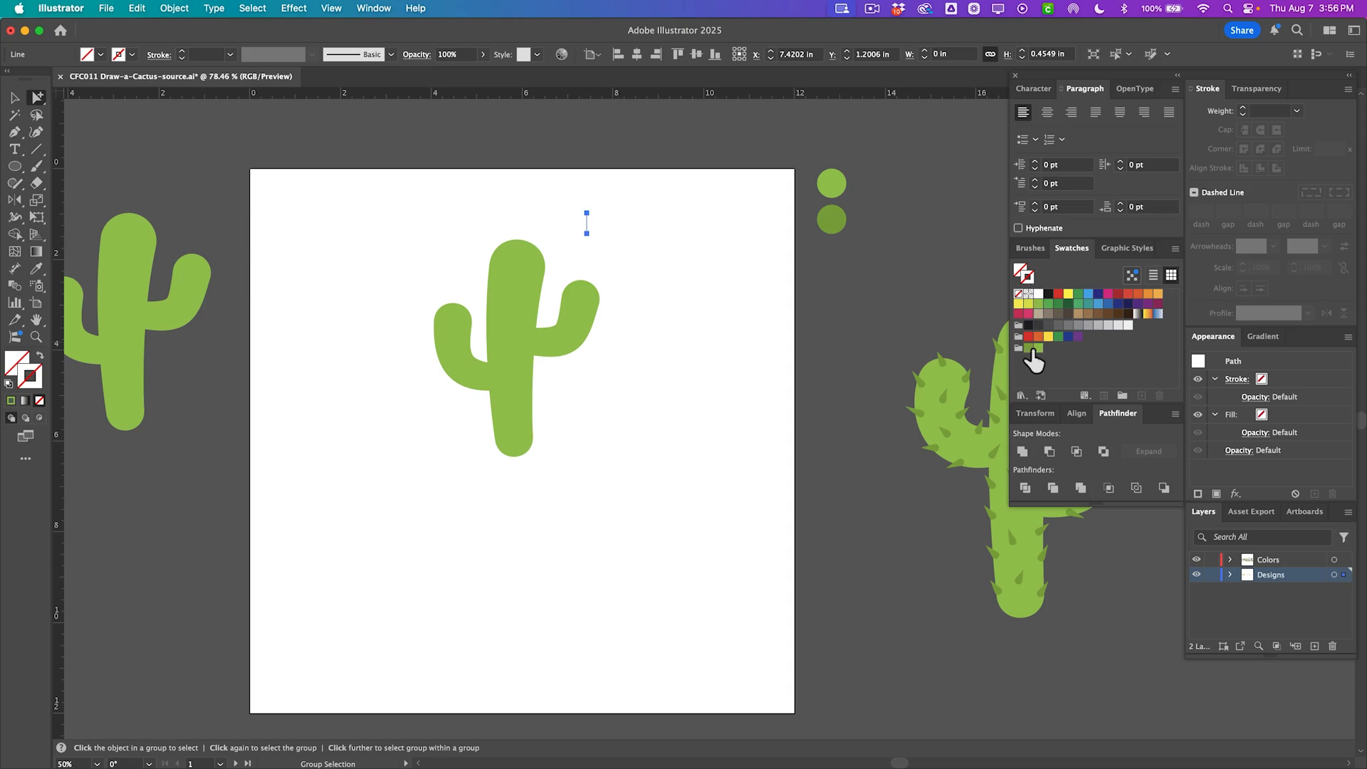
pyautogui.click(1029, 349)
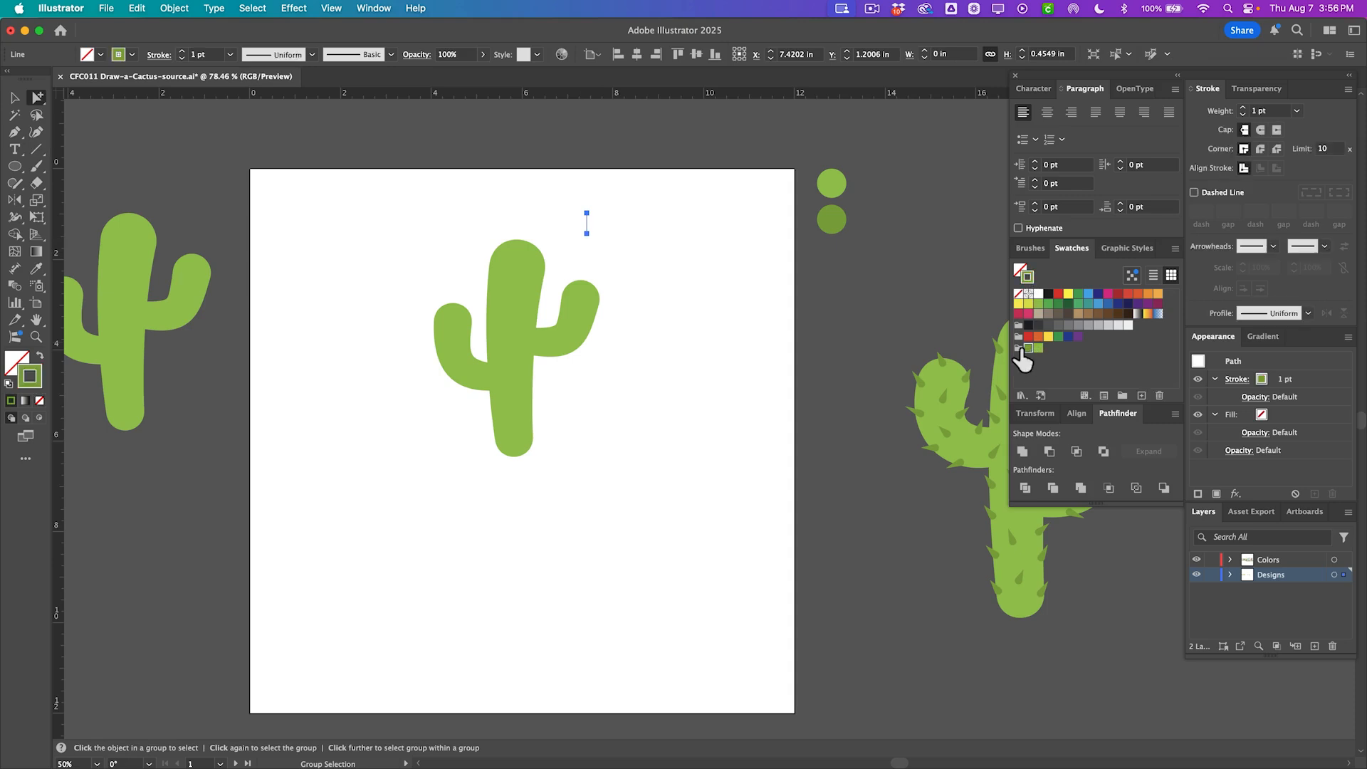
# Give the line round caps, an 8 pt stroke weight and Width Profile 4 to form a tapered spike.
pyautogui.click(1260, 131)
pyautogui.click(1297, 111)
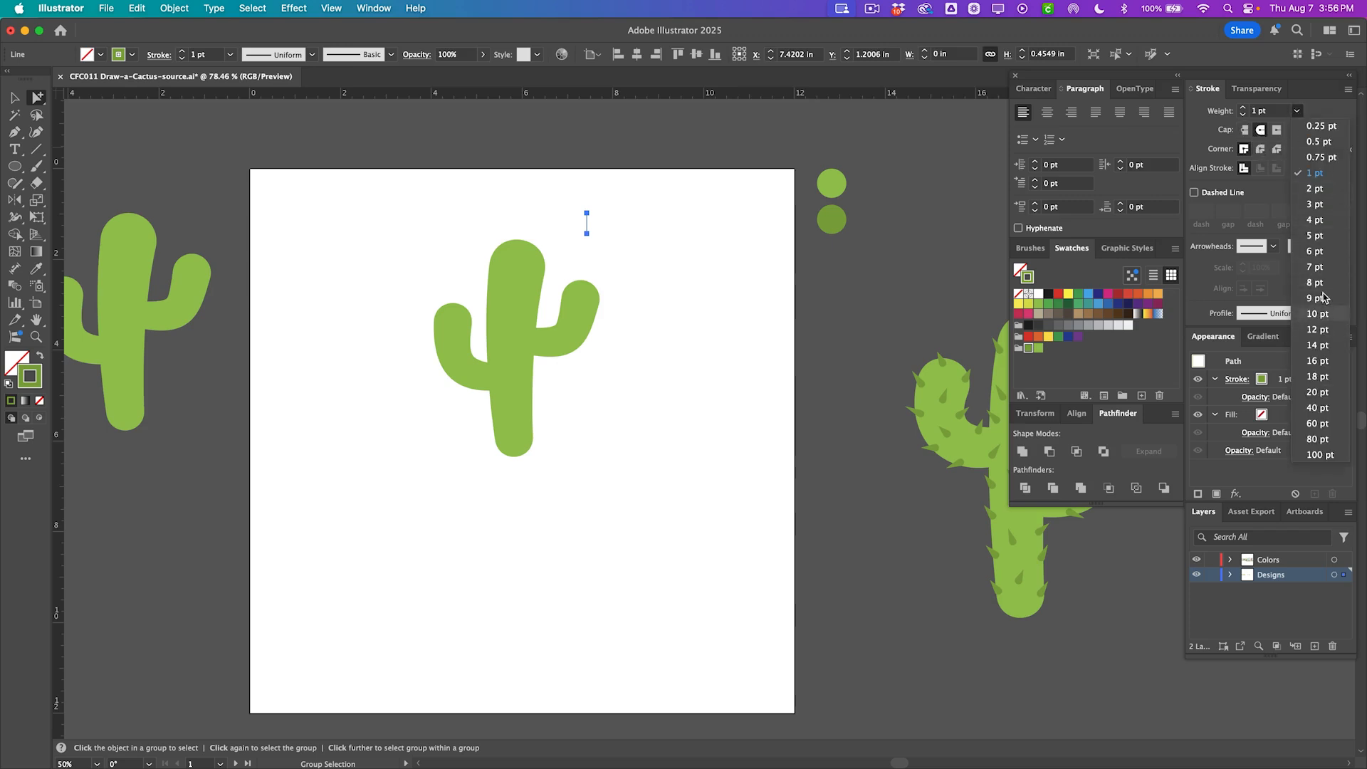
pyautogui.click(1317, 252)
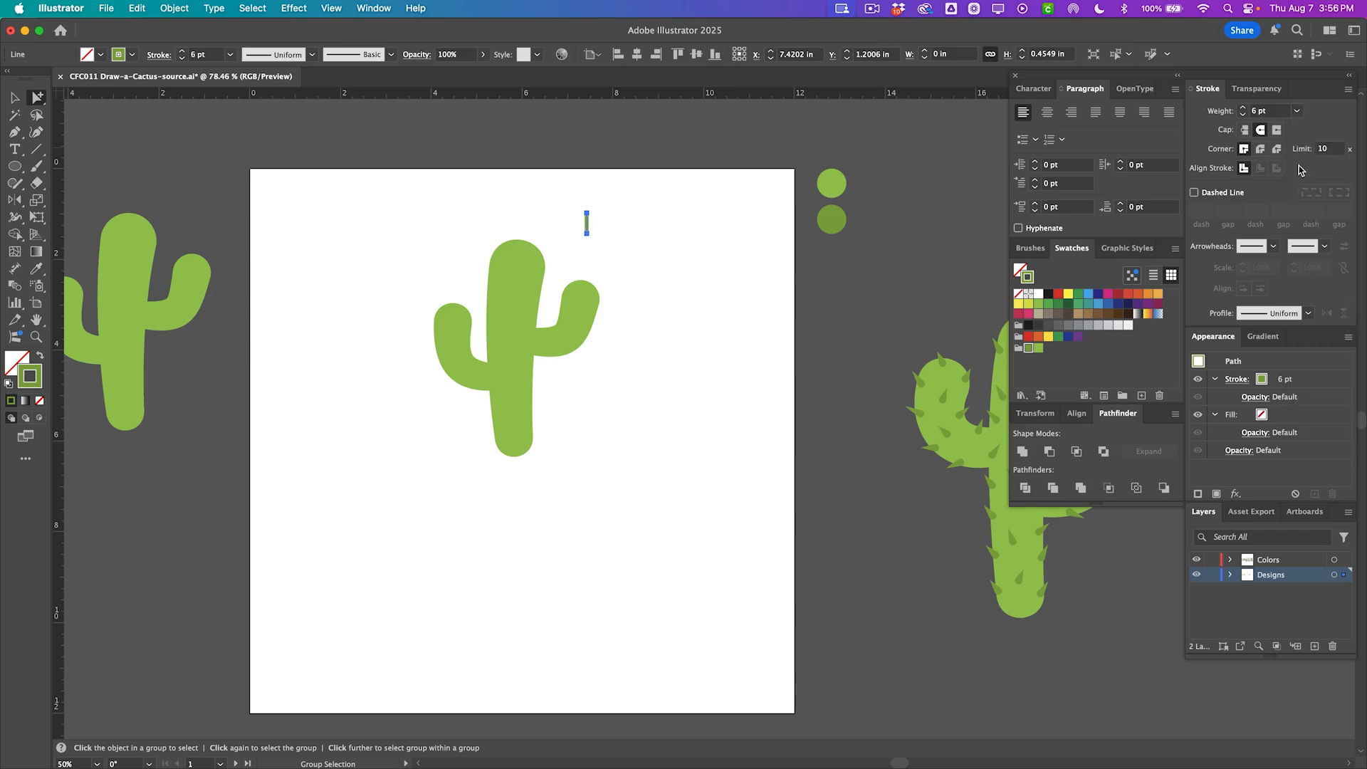
pyautogui.click(1298, 111)
pyautogui.click(1320, 284)
pyautogui.click(1309, 314)
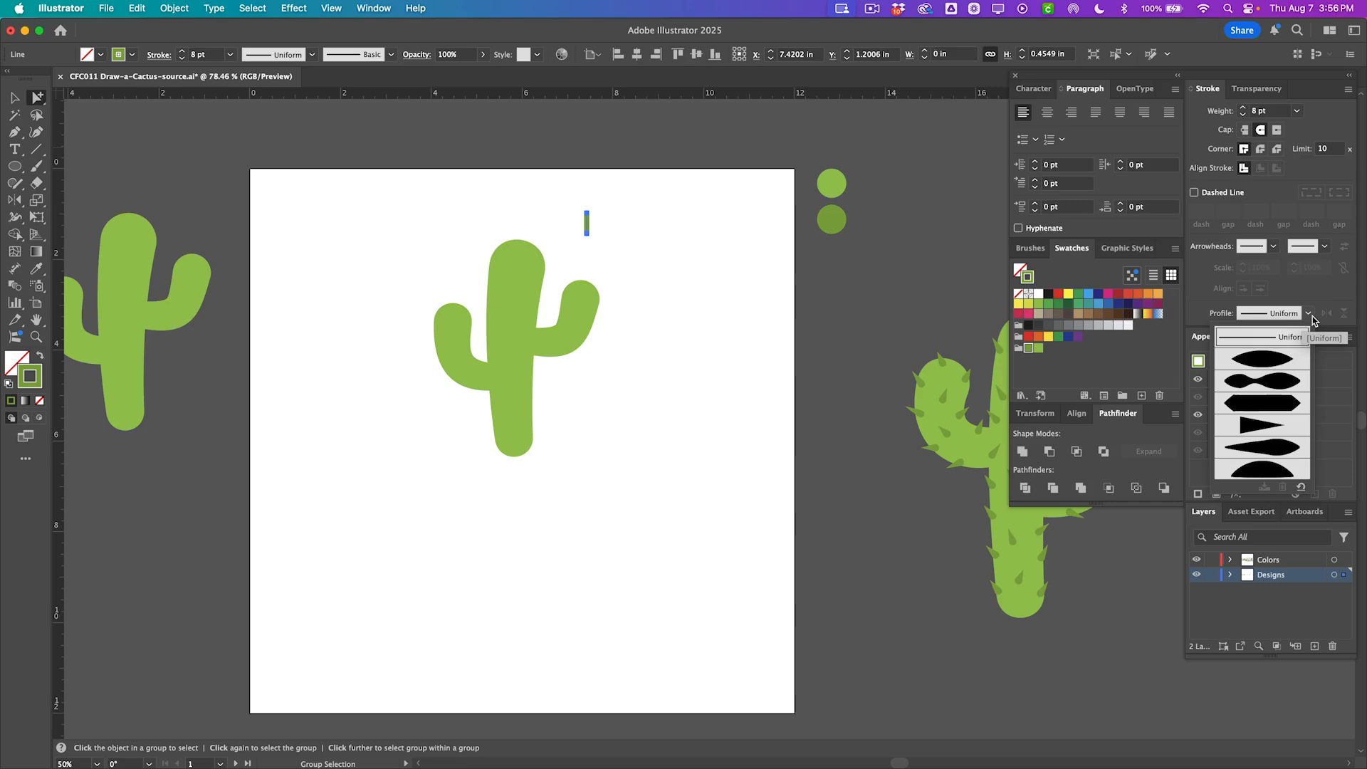
pyautogui.click(1242, 428)
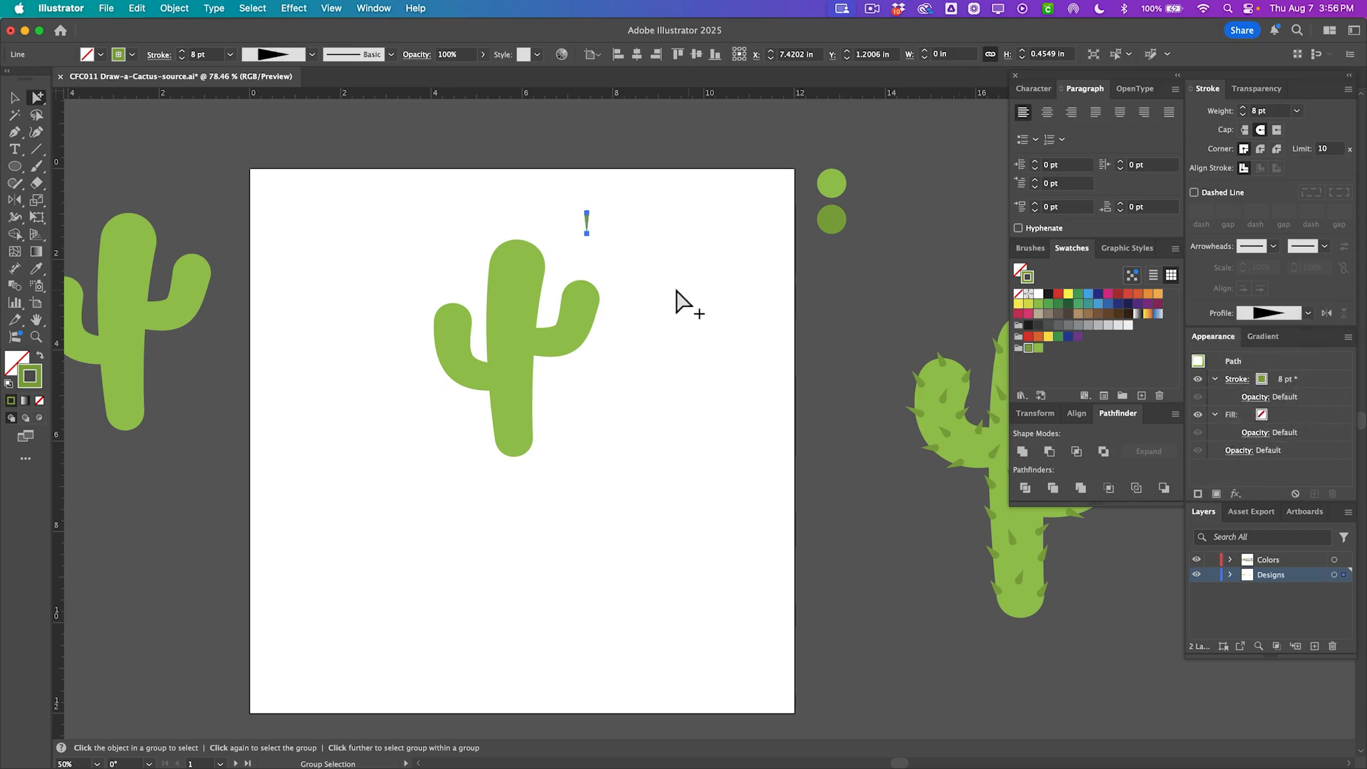
# Zoom in on the cactus and increase the spike's stroke weight to 12 pt.
pyautogui.click(598, 238)
pyautogui.press('super+1')
pyautogui.press('super+equal')
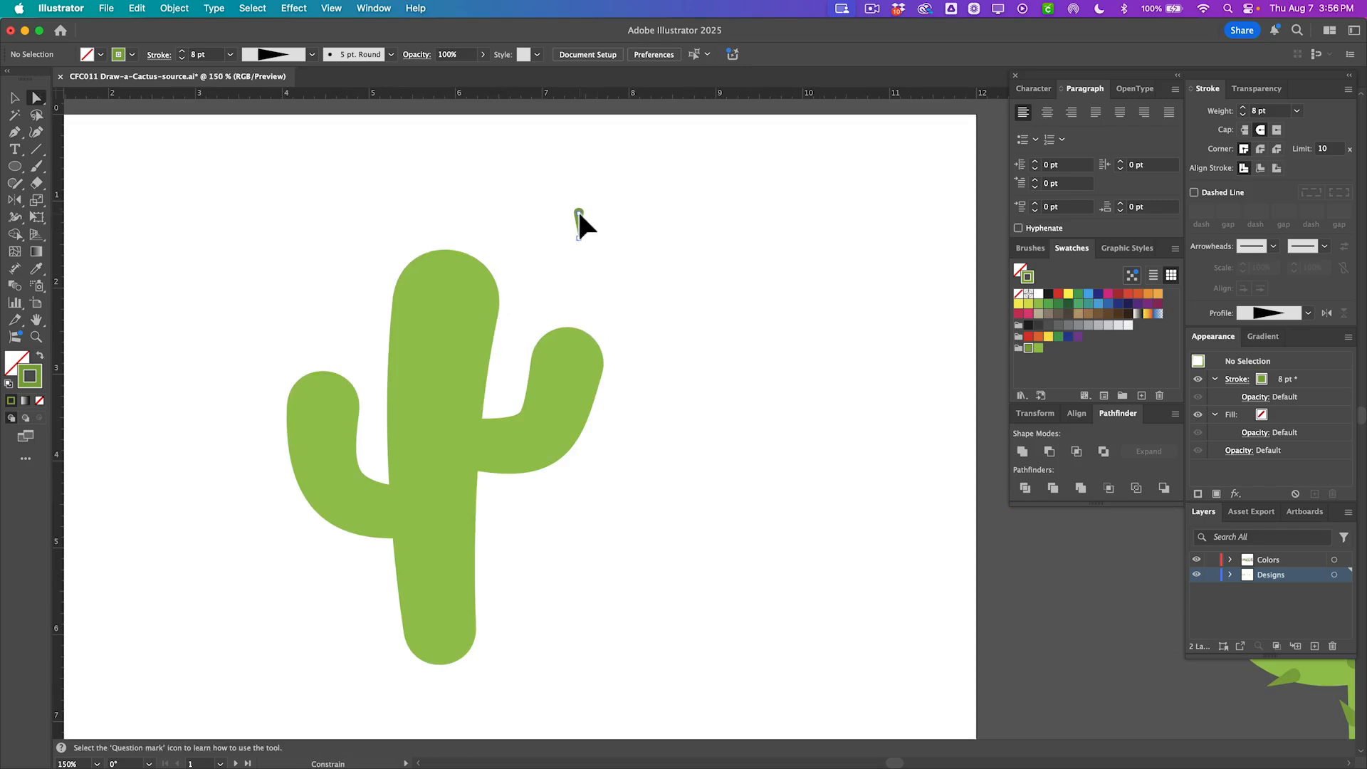
pyautogui.click(579, 212)
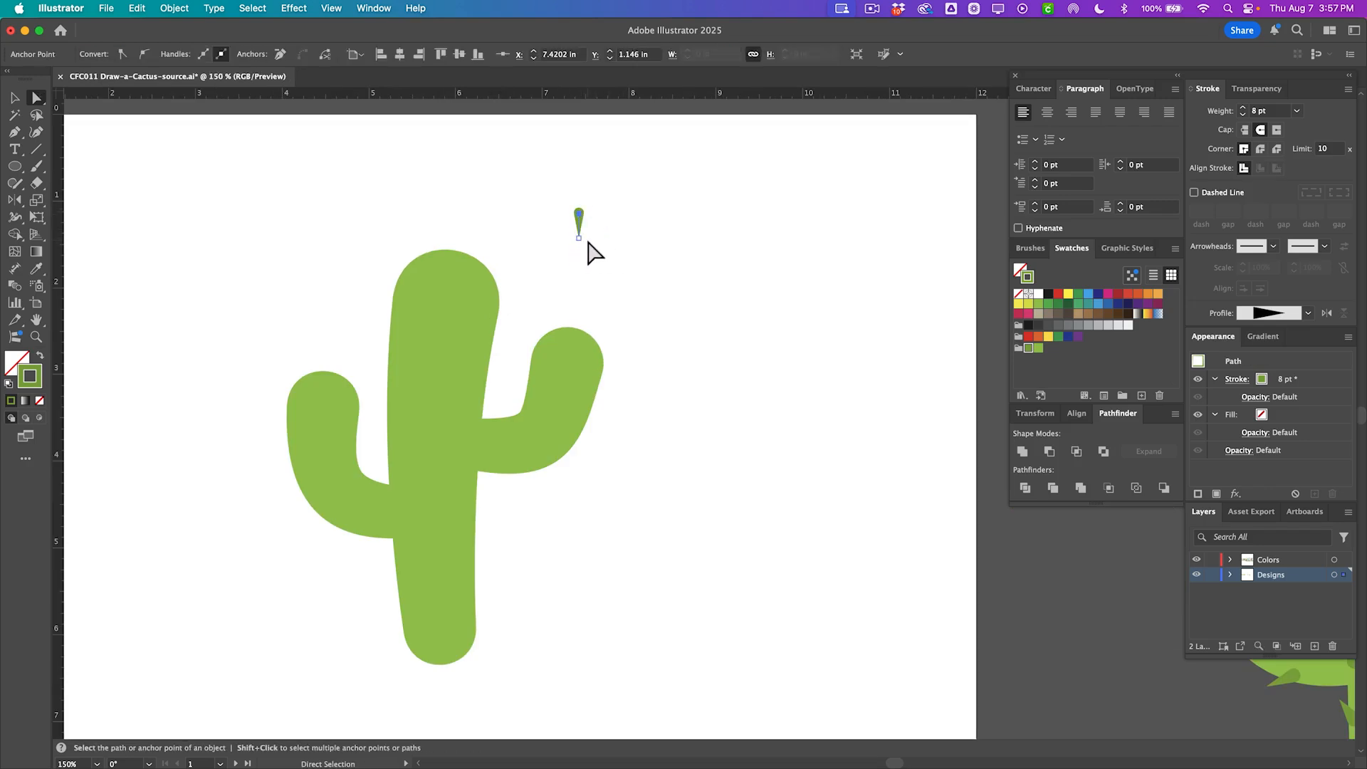
pyautogui.click(1296, 110)
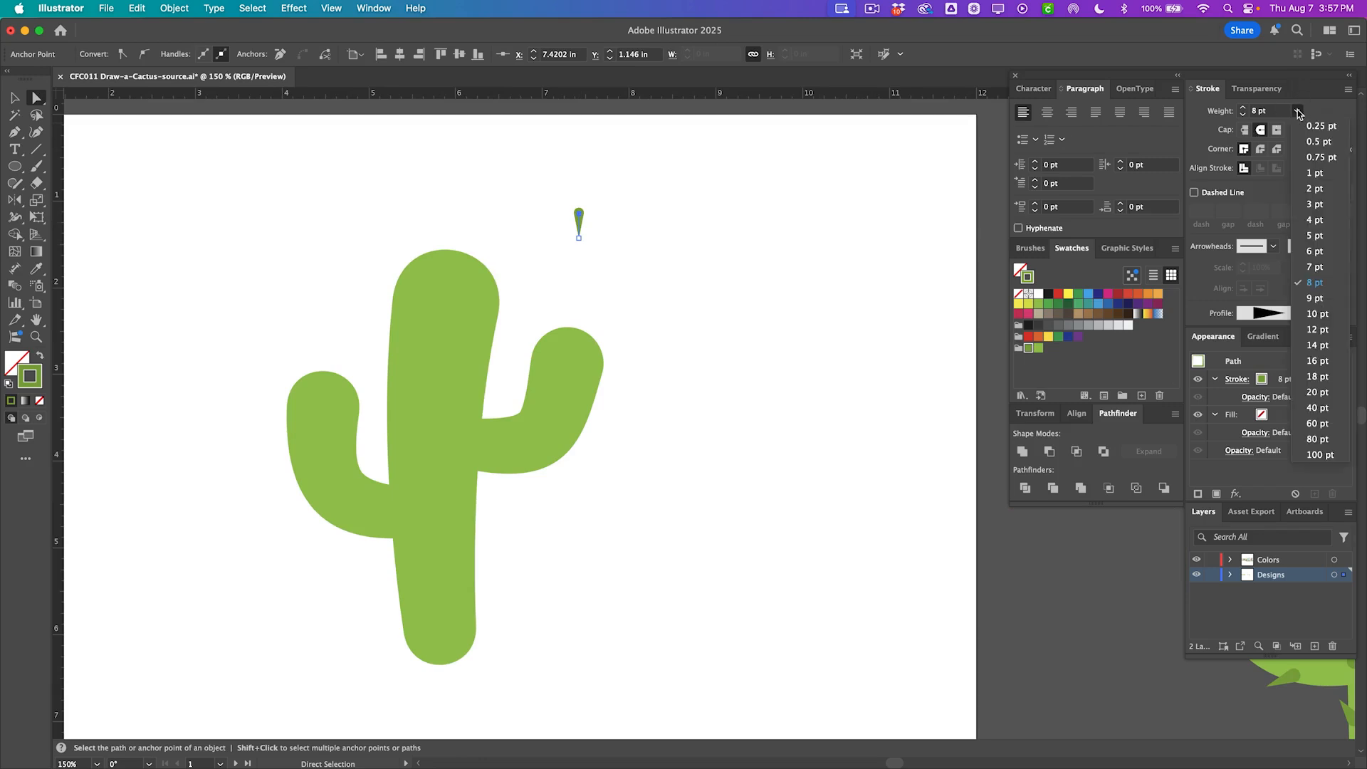
pyautogui.click(1318, 330)
pyautogui.click(556, 311)
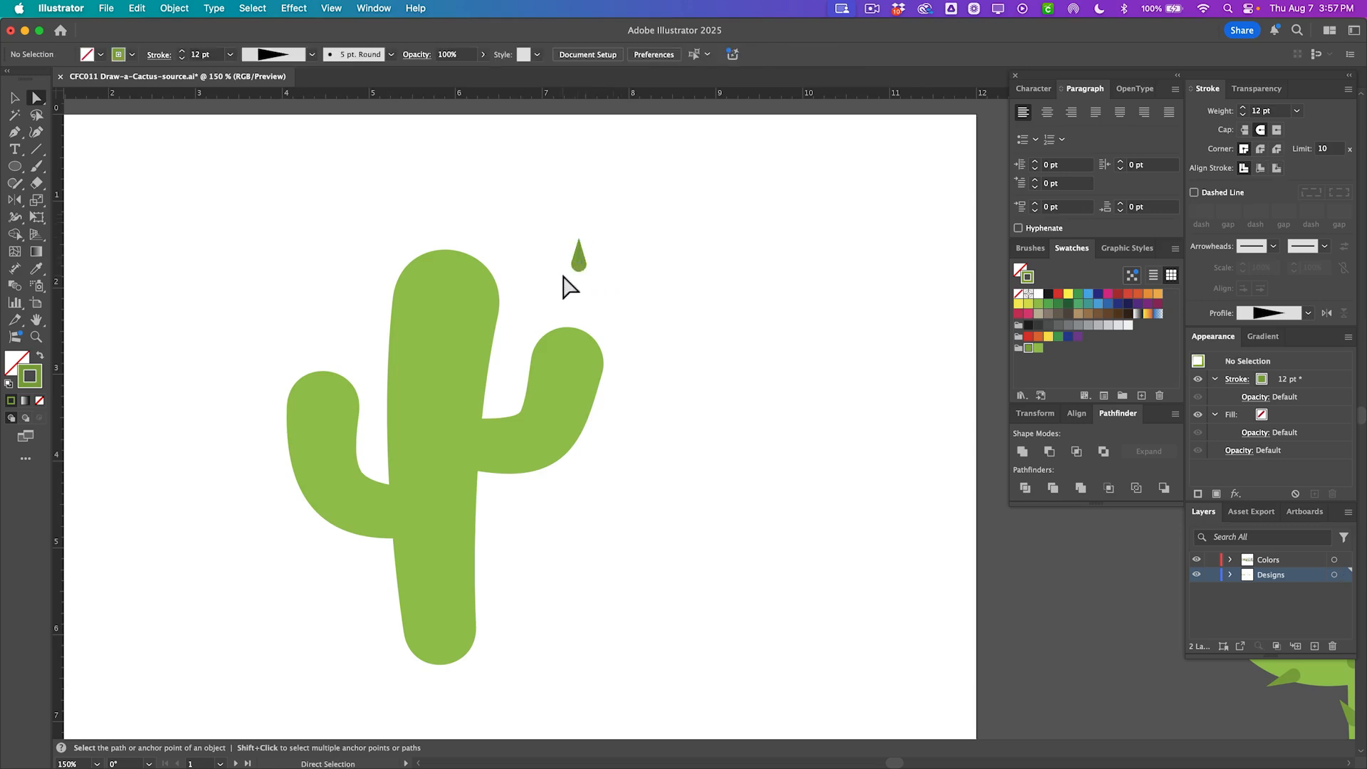
# Draw about twenty short tapered spikes across the trunk and both arms of the cactus with the Line tool.
pyautogui.click(580, 275)
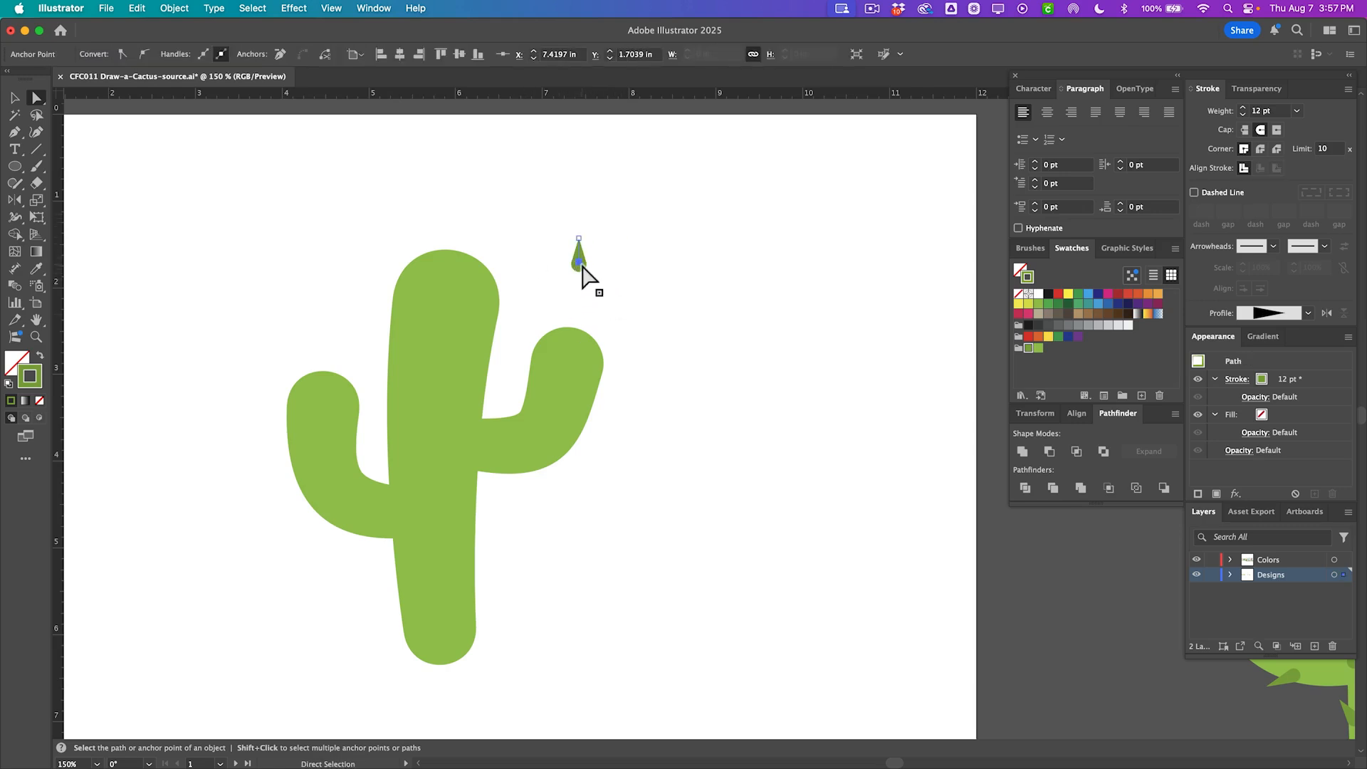
pyautogui.scroll(-3, 583, 277)
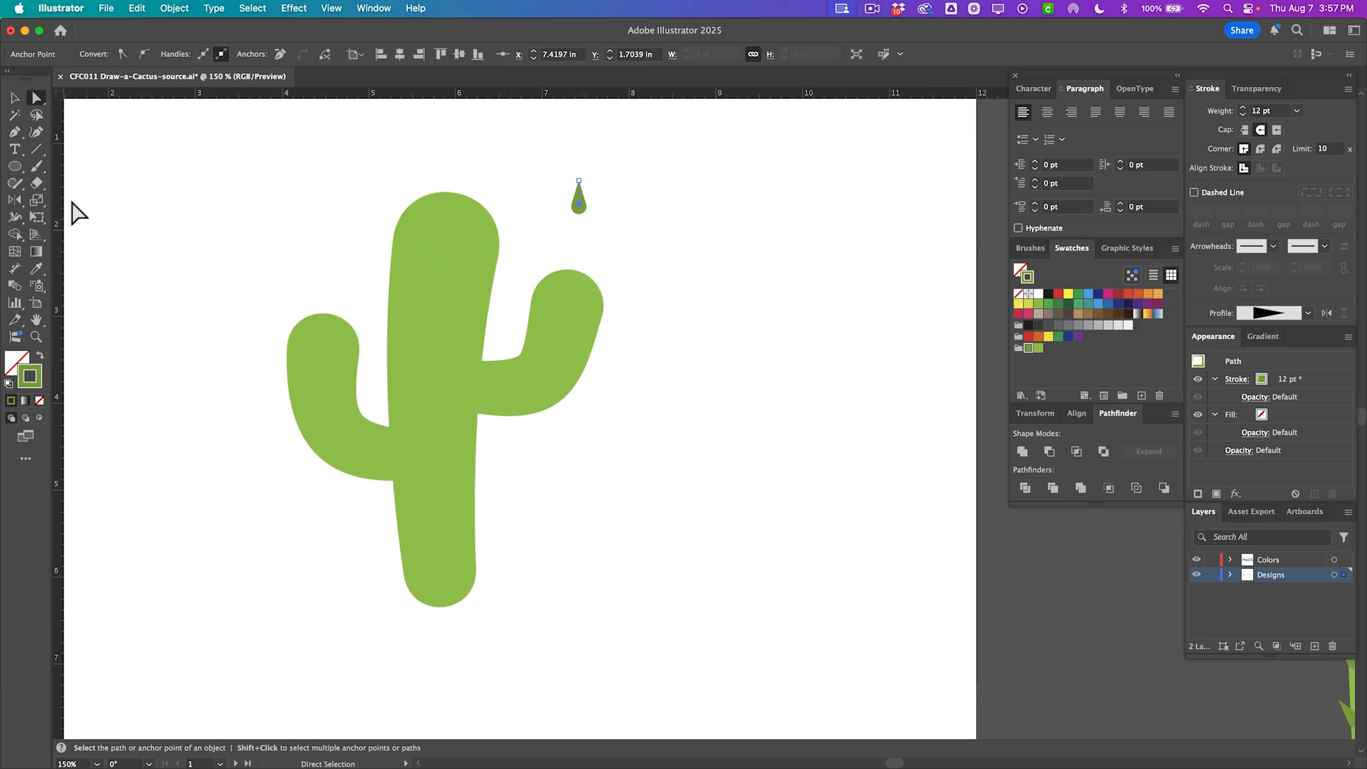
pyautogui.click(38, 150)
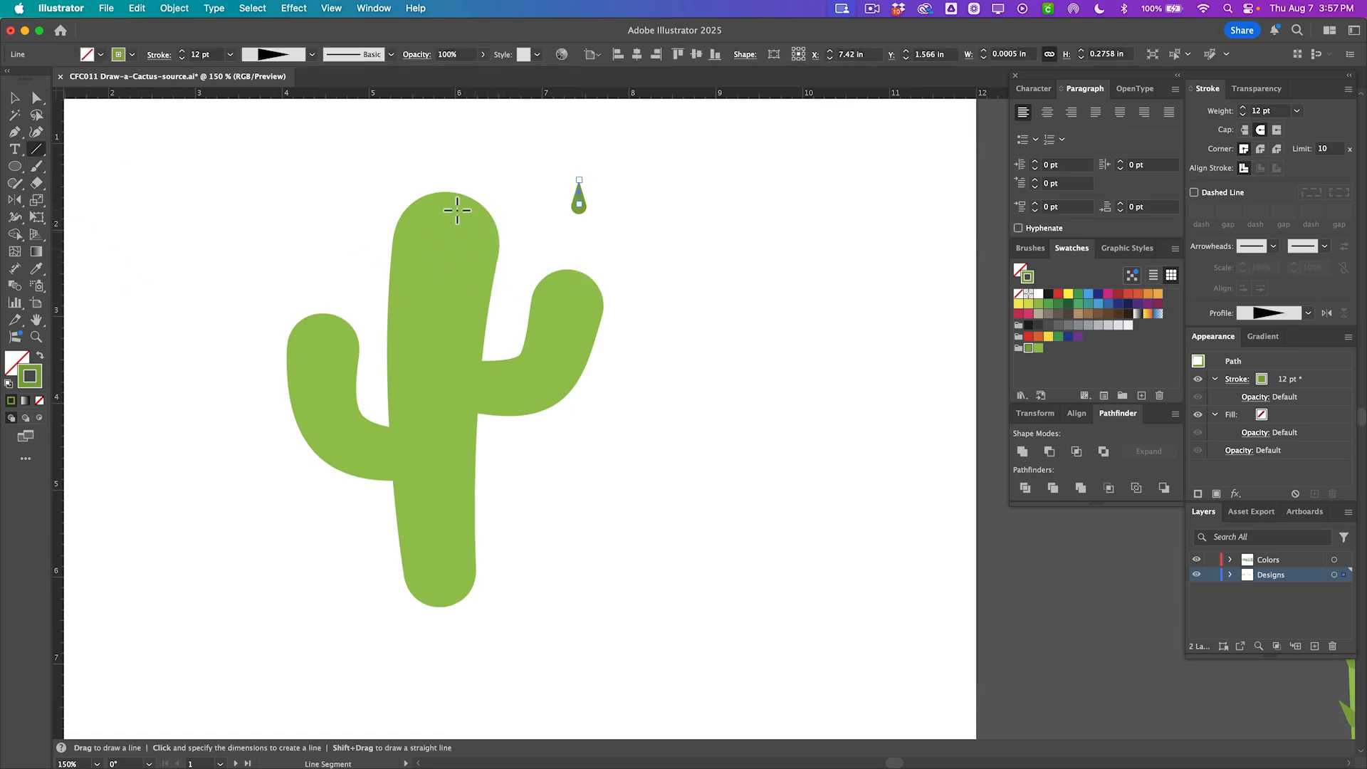
pyautogui.moveTo(454, 209); pyautogui.dragTo(464, 186)
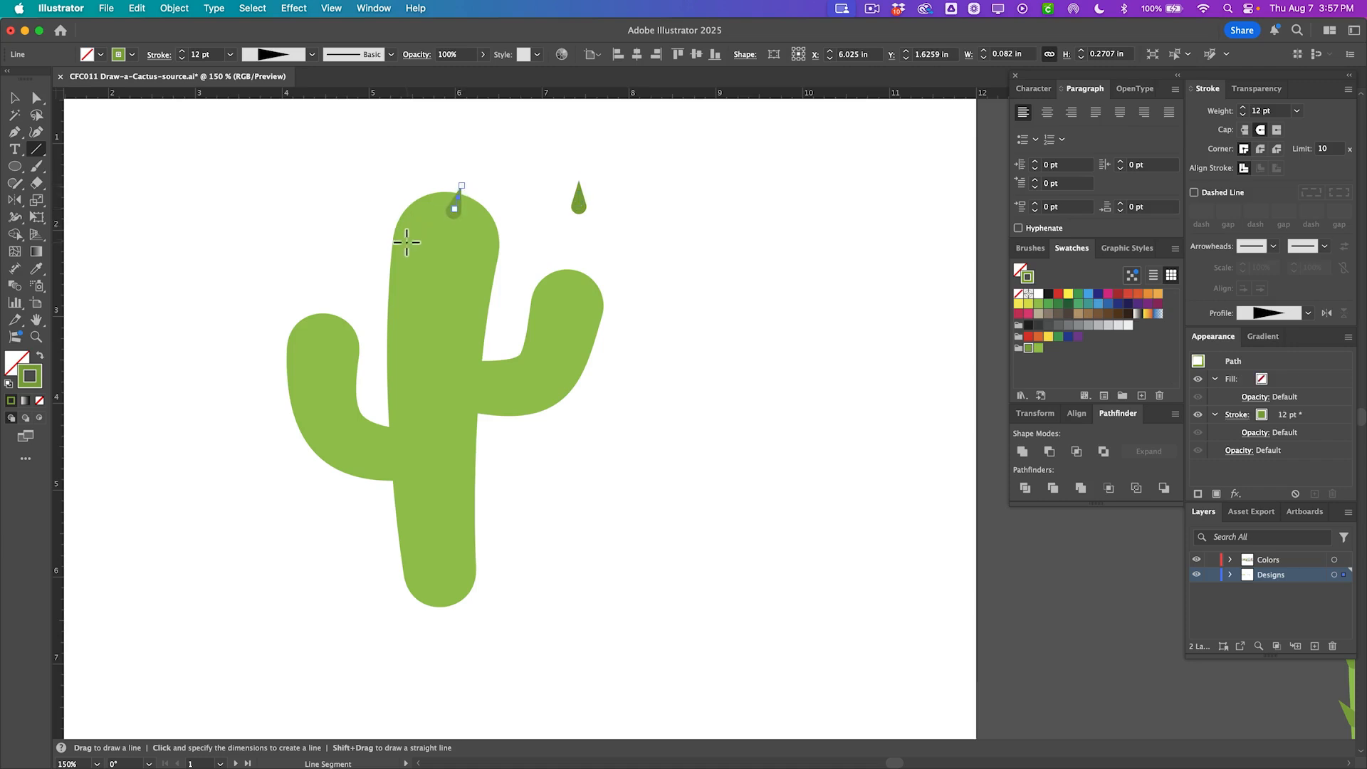
pyautogui.moveTo(408, 240); pyautogui.dragTo(393, 219)
pyautogui.moveTo(485, 242); pyautogui.dragTo(508, 227)
pyautogui.moveTo(443, 288); pyautogui.dragTo(436, 269)
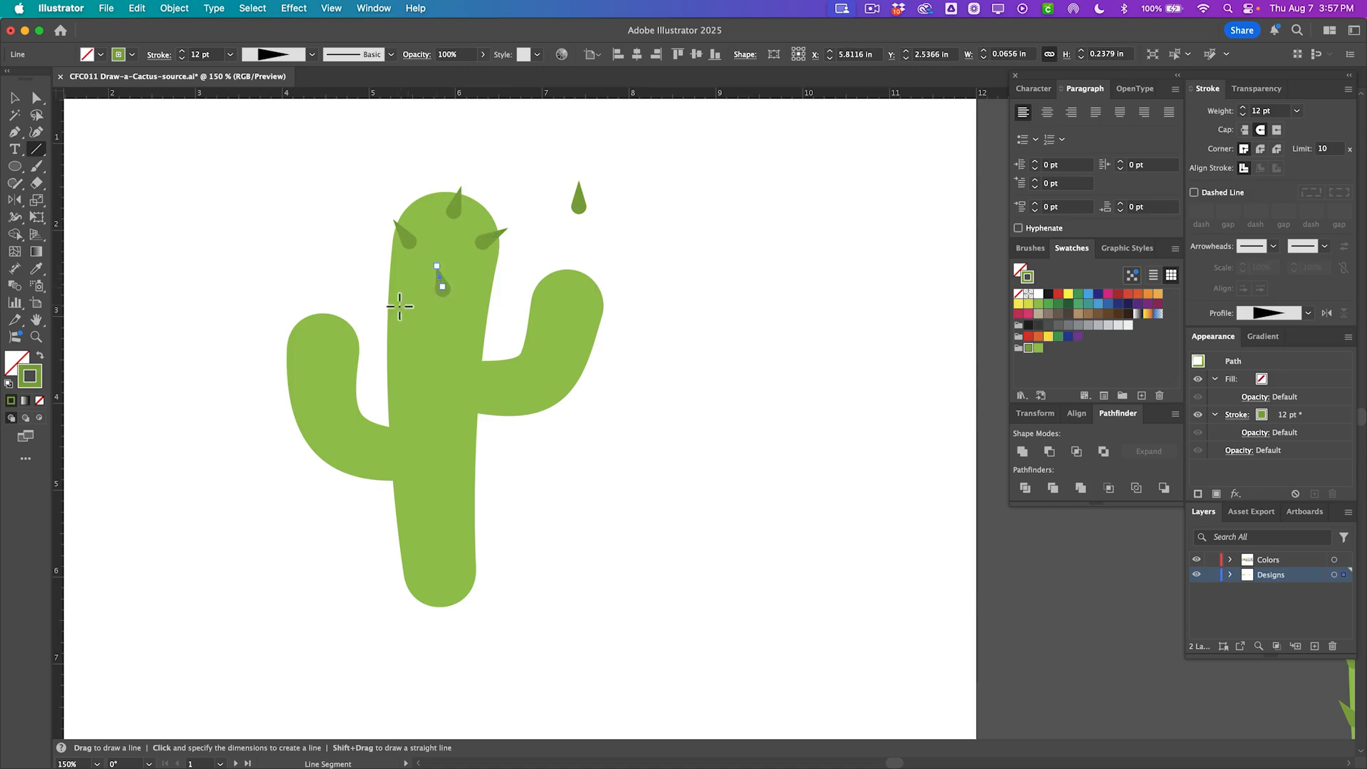
pyautogui.moveTo(402, 317); pyautogui.dragTo(381, 295)
pyautogui.moveTo(471, 323); pyautogui.dragTo(490, 309)
pyautogui.moveTo(403, 379)
pyautogui.mouseDown()
pyautogui.moveTo(384, 356)
pyautogui.moveTo(500, 361)
pyautogui.moveTo(543, 273)
pyautogui.moveTo(595, 294)
pyautogui.moveTo(609, 284)
pyautogui.mouseUp()
pyautogui.moveTo(581, 346); pyautogui.dragTo(606, 333)
pyautogui.moveTo(542, 392)
pyautogui.mouseDown()
pyautogui.moveTo(576, 387)
pyautogui.moveTo(514, 424)
pyautogui.mouseUp()
pyautogui.moveTo(368, 435)
pyautogui.mouseDown()
pyautogui.moveTo(352, 386)
pyautogui.moveTo(363, 381)
pyautogui.mouseUp()
pyautogui.moveTo(344, 334)
pyautogui.mouseDown()
pyautogui.moveTo(351, 308)
pyautogui.moveTo(282, 314)
pyautogui.mouseUp()
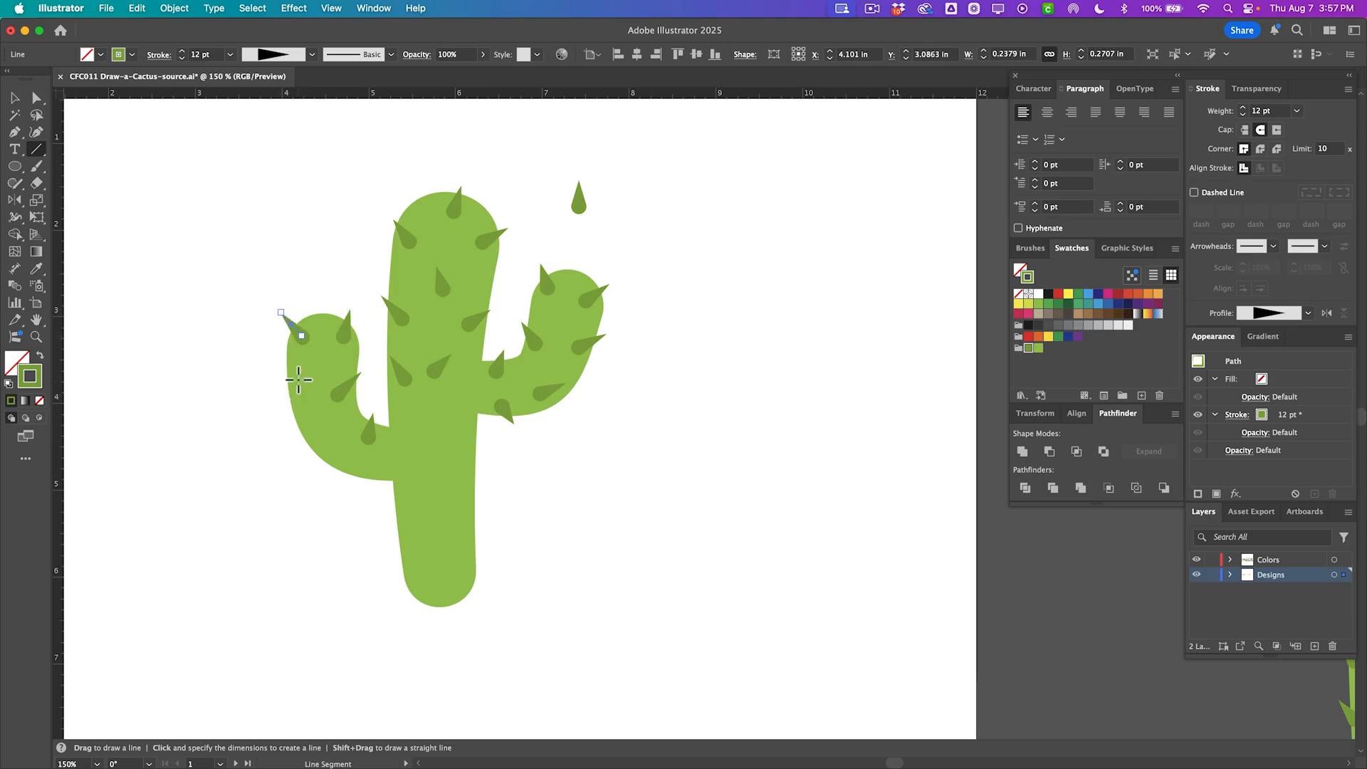
pyautogui.moveTo(295, 374); pyautogui.dragTo(270, 365)
pyautogui.moveTo(316, 439); pyautogui.dragTo(279, 435)
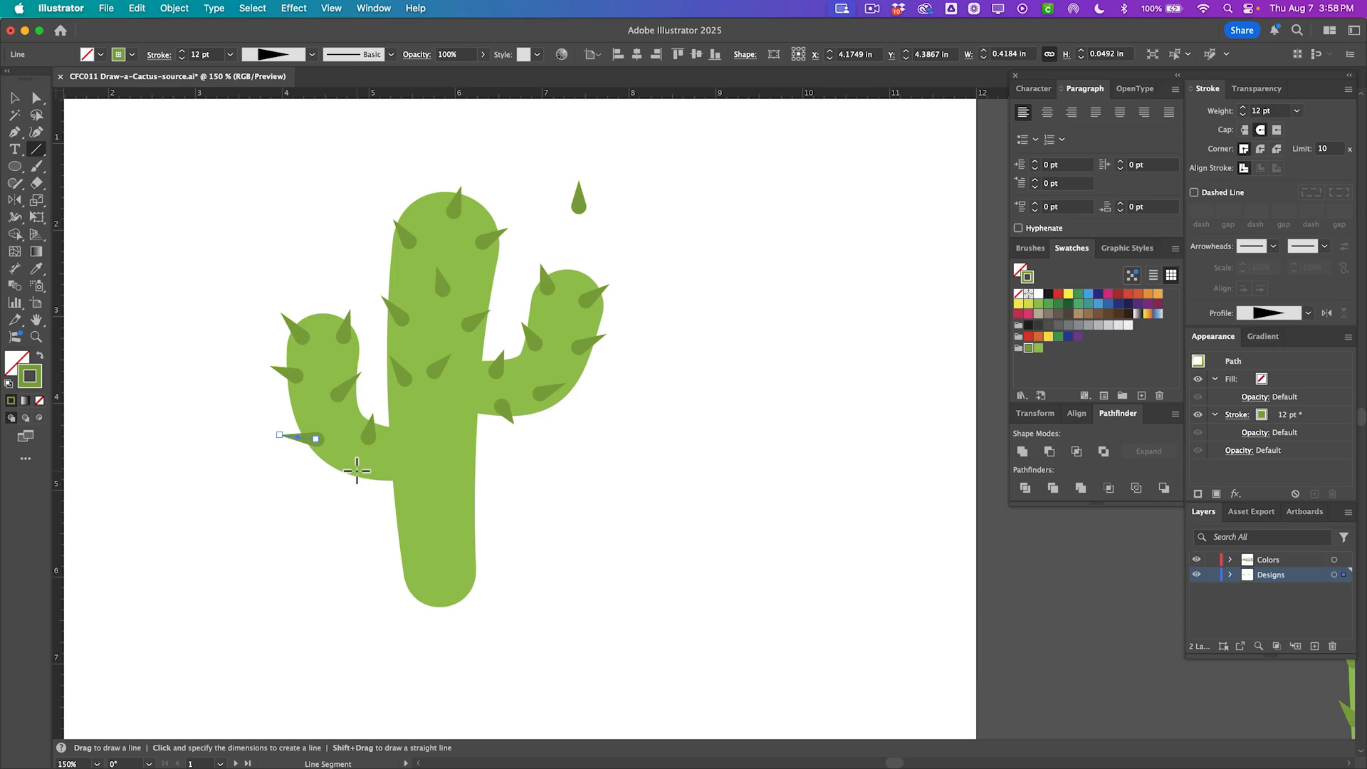
pyautogui.moveTo(358, 470); pyautogui.dragTo(334, 481)
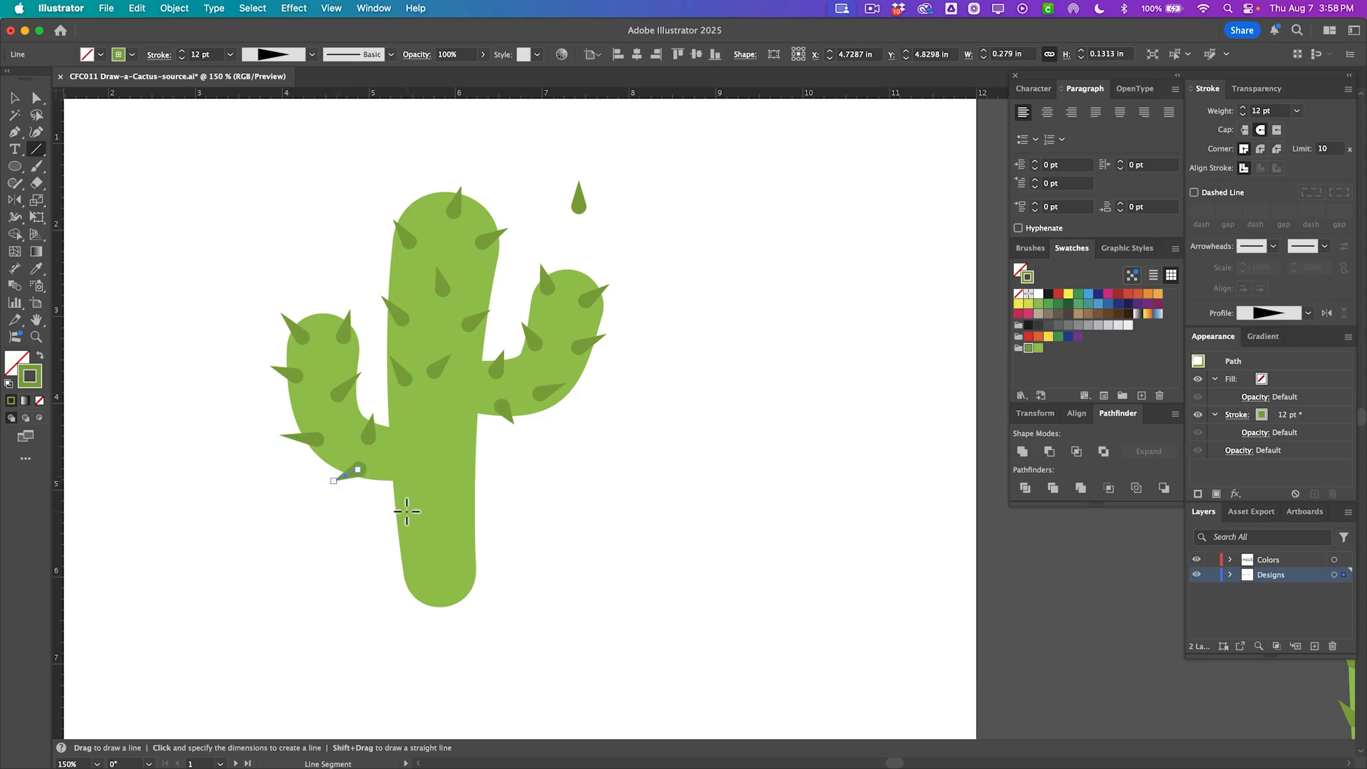
pyautogui.moveTo(406, 511); pyautogui.dragTo(380, 501)
pyautogui.moveTo(443, 416); pyautogui.dragTo(461, 393)
pyautogui.moveTo(413, 443)
pyautogui.mouseDown()
pyautogui.moveTo(402, 423)
pyautogui.moveTo(484, 432)
pyautogui.mouseUp()
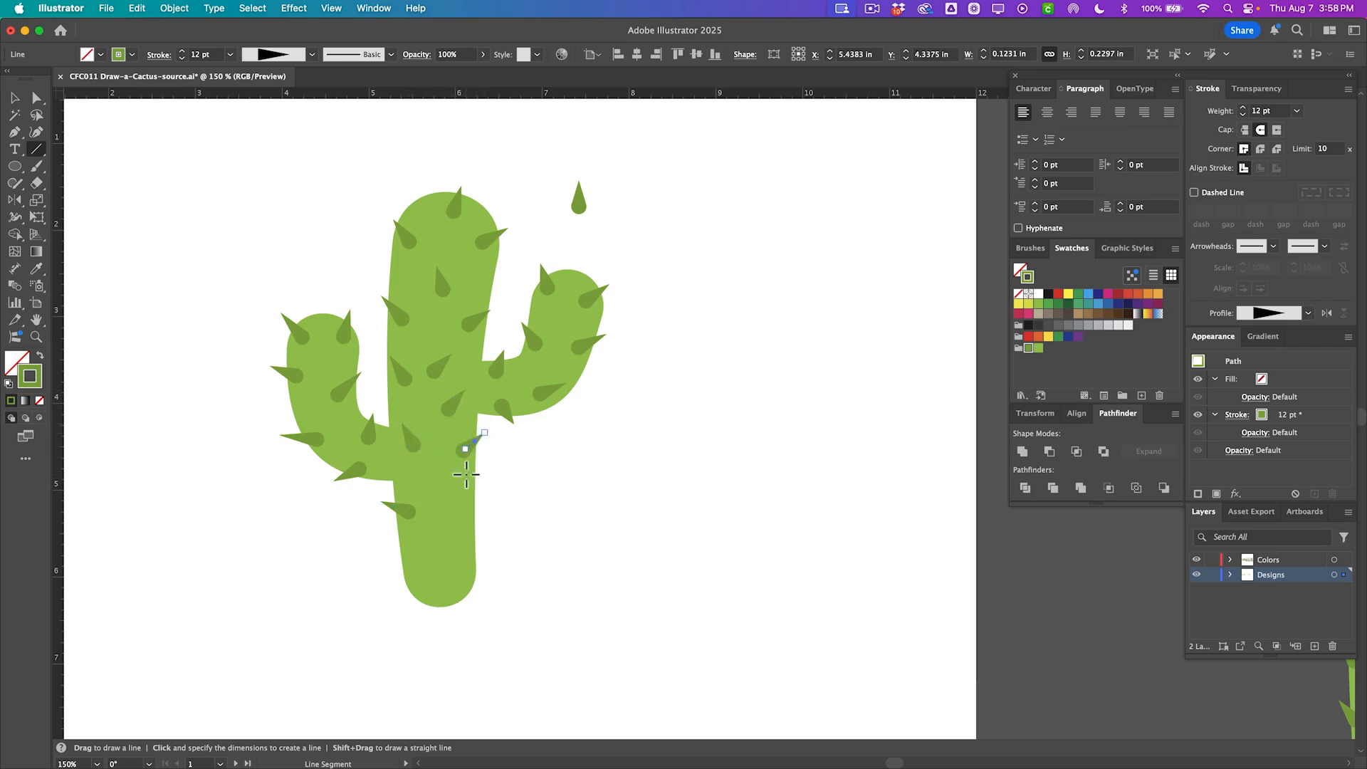
pyautogui.moveTo(459, 500); pyautogui.dragTo(480, 484)
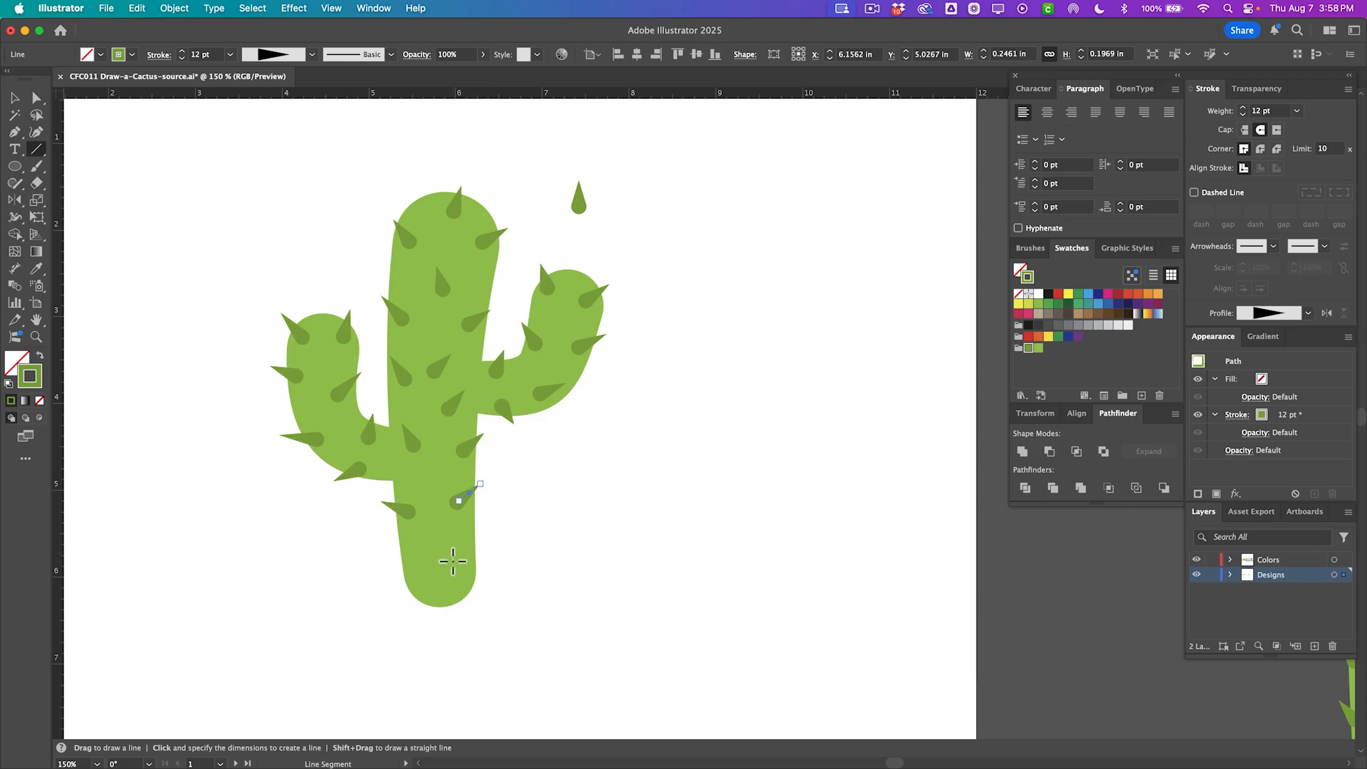
pyautogui.moveTo(462, 555); pyautogui.dragTo(483, 539)
pyautogui.moveTo(415, 582)
pyautogui.mouseDown()
pyautogui.moveTo(396, 561)
pyautogui.moveTo(443, 525)
pyautogui.mouseUp()
# Slightly rotate one spike in the middle of the trunk.
pyautogui.press('a')
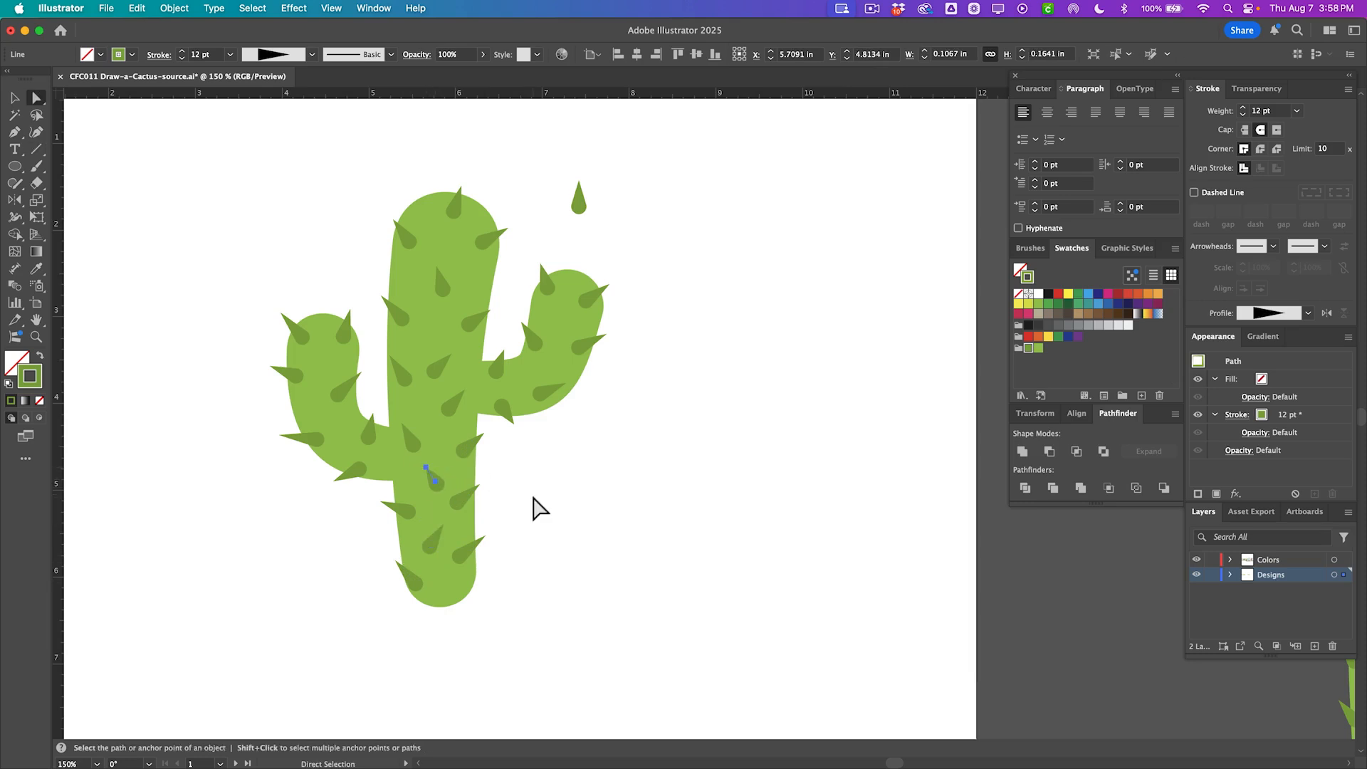
pyautogui.click(541, 516)
pyautogui.keyDown('alt'); pyautogui.click(432, 375); pyautogui.keyUp('alt')
pyautogui.press('v')
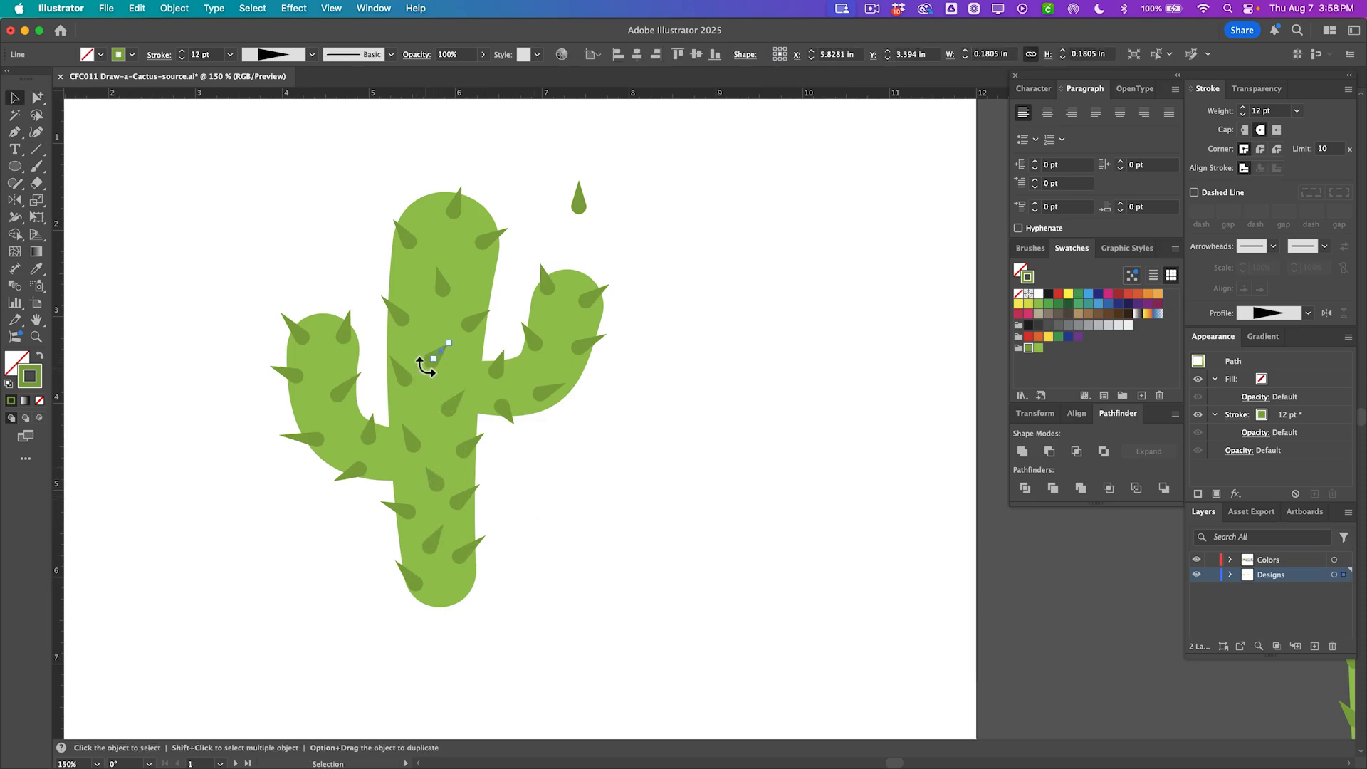
pyautogui.moveTo(427, 365); pyautogui.dragTo(430, 368)
# Adjust the positions of spikes on the left arm and trunk with the Direct Selection tool.
pyautogui.press('a')
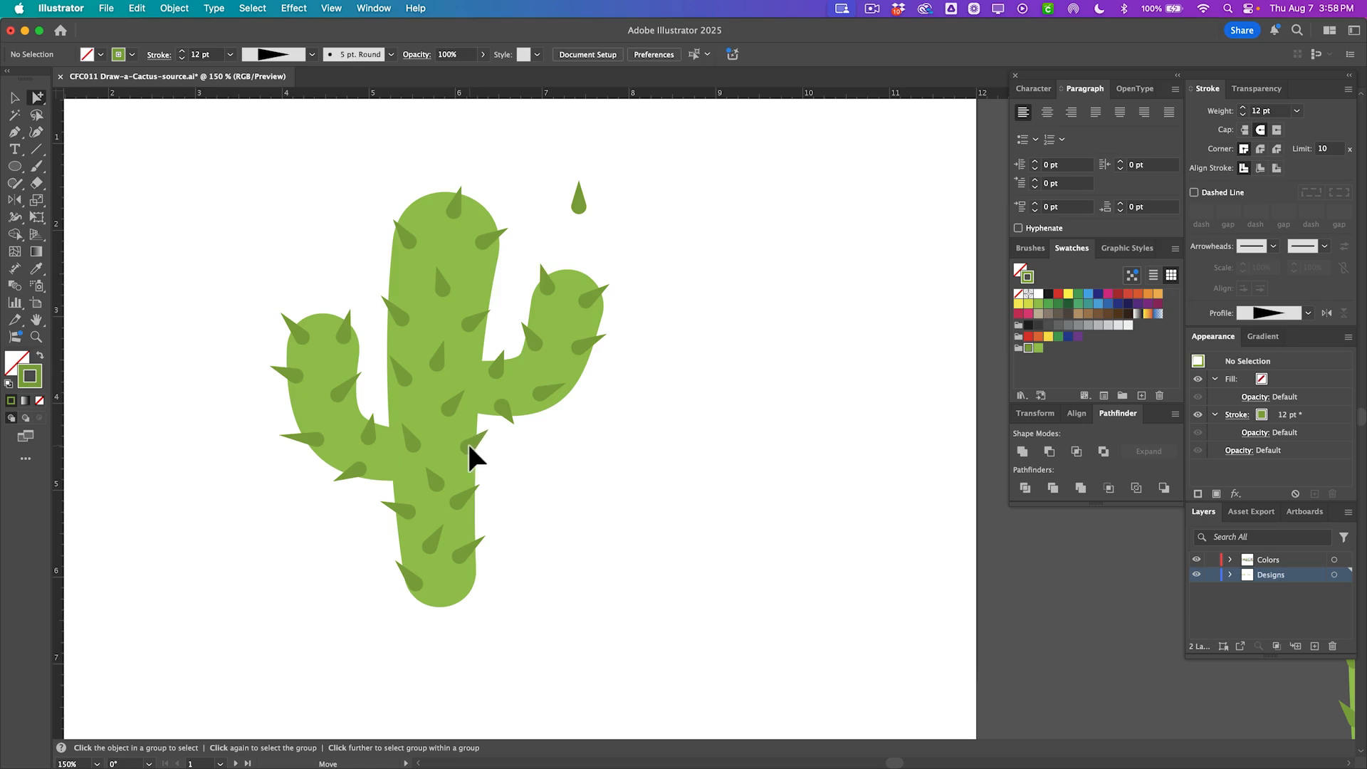
pyautogui.click(473, 450)
pyautogui.keyDown('alt'); pyautogui.click(358, 378); pyautogui.keyUp('alt')
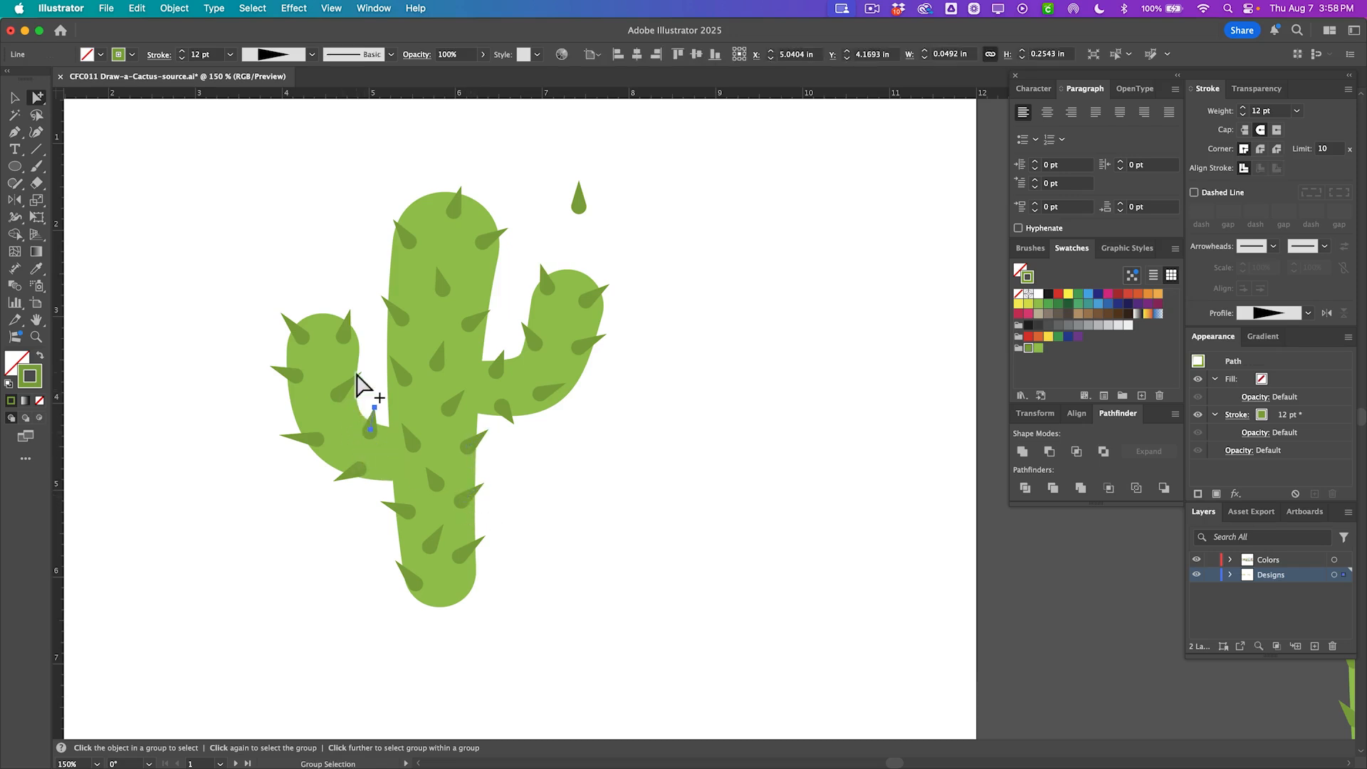
pyautogui.keyDown('alt'); pyautogui.click(349, 334); pyautogui.keyUp('alt')
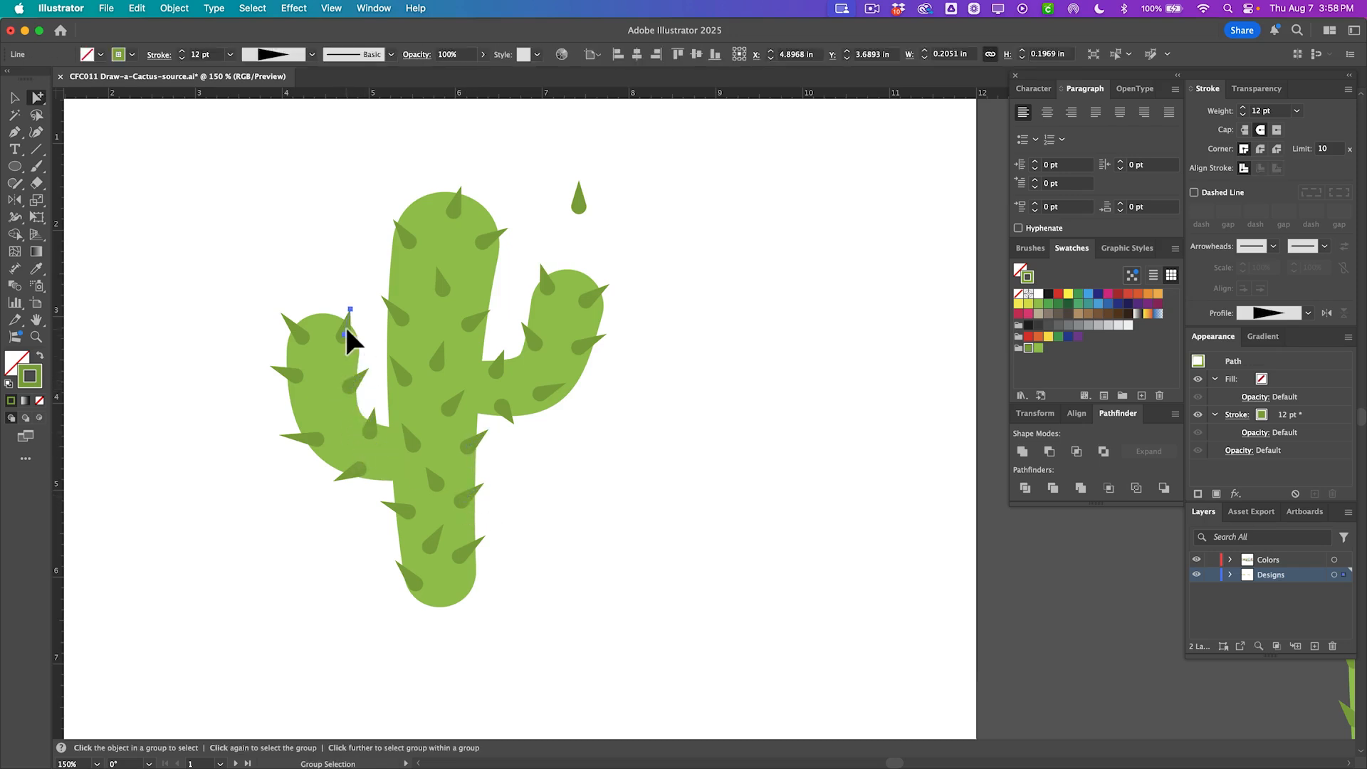
pyautogui.click(525, 228)
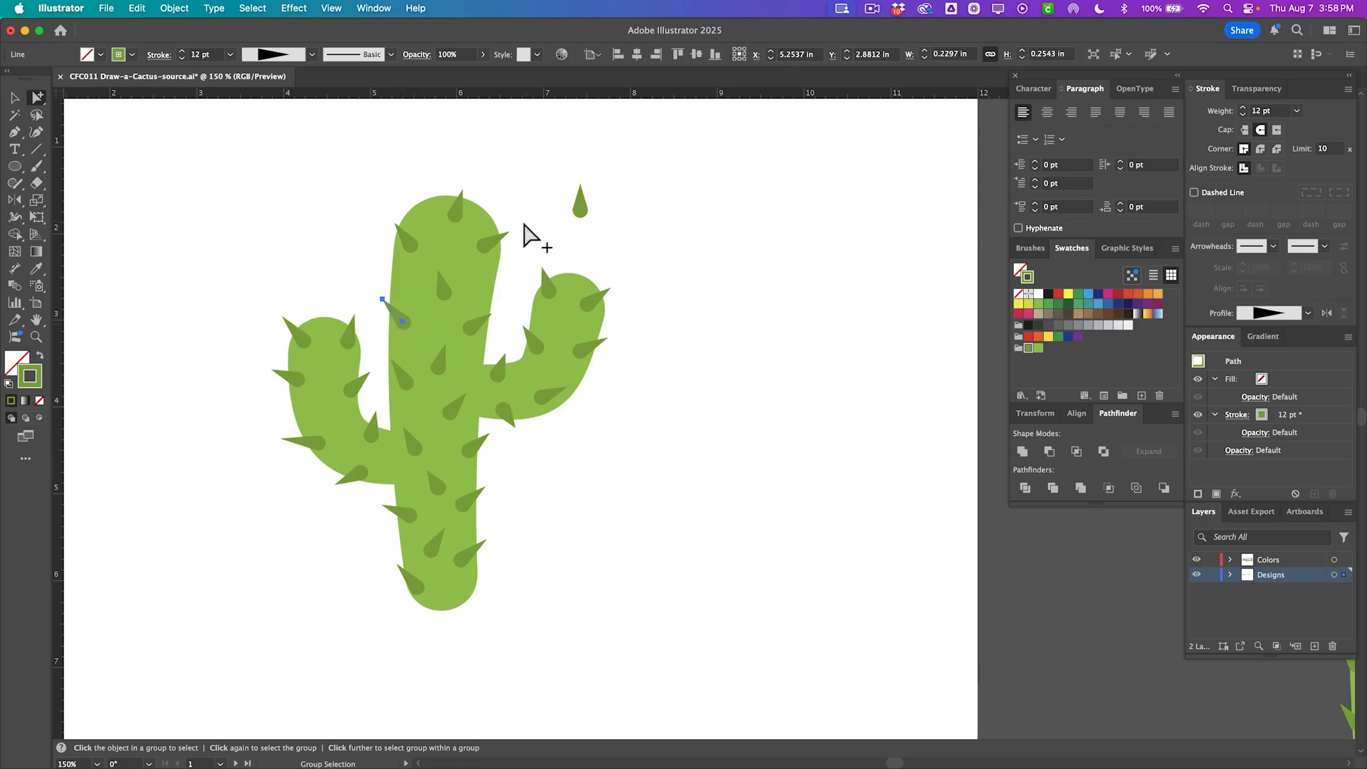
# Try a projecting cap on the loose spike above the cactus, then switch it back to a round cap.
pyautogui.keyDown('alt'); pyautogui.click(582, 208); pyautogui.keyUp('alt')
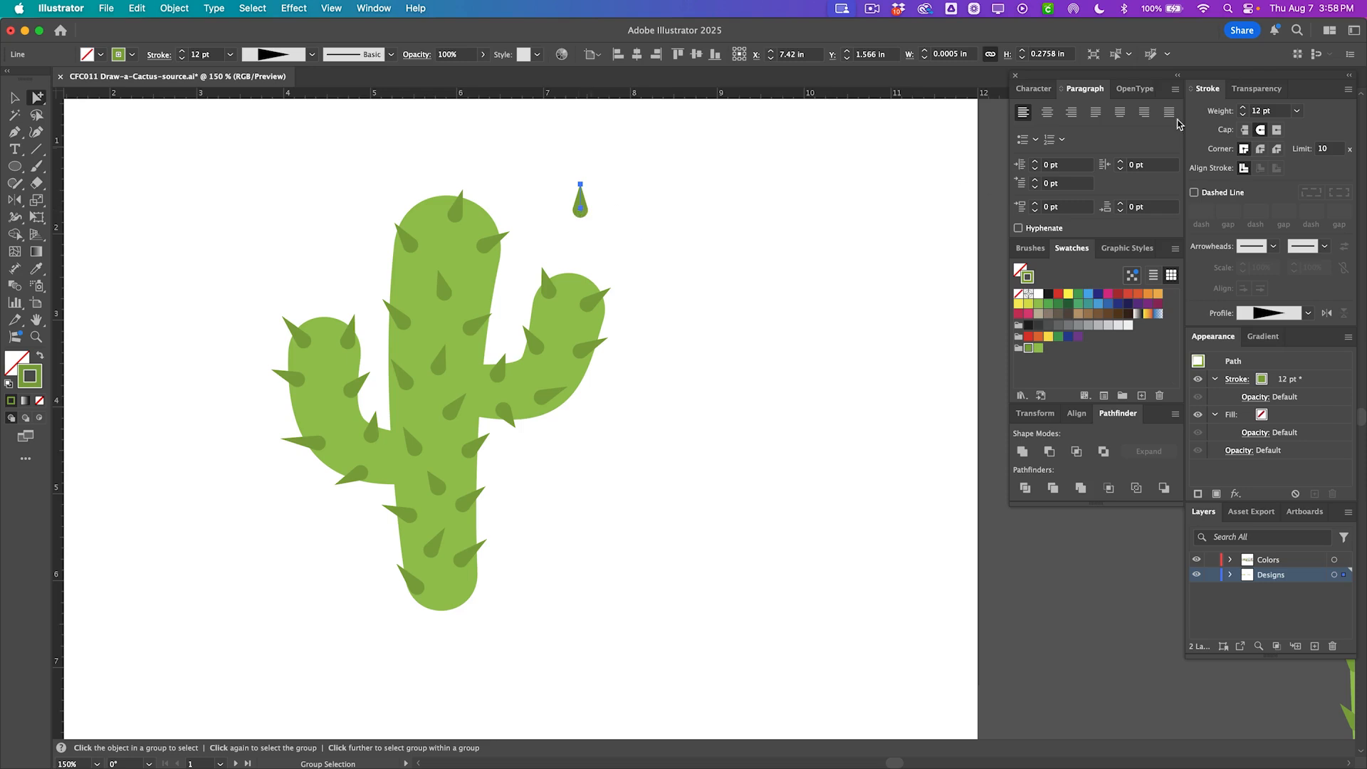
pyautogui.click(1244, 130)
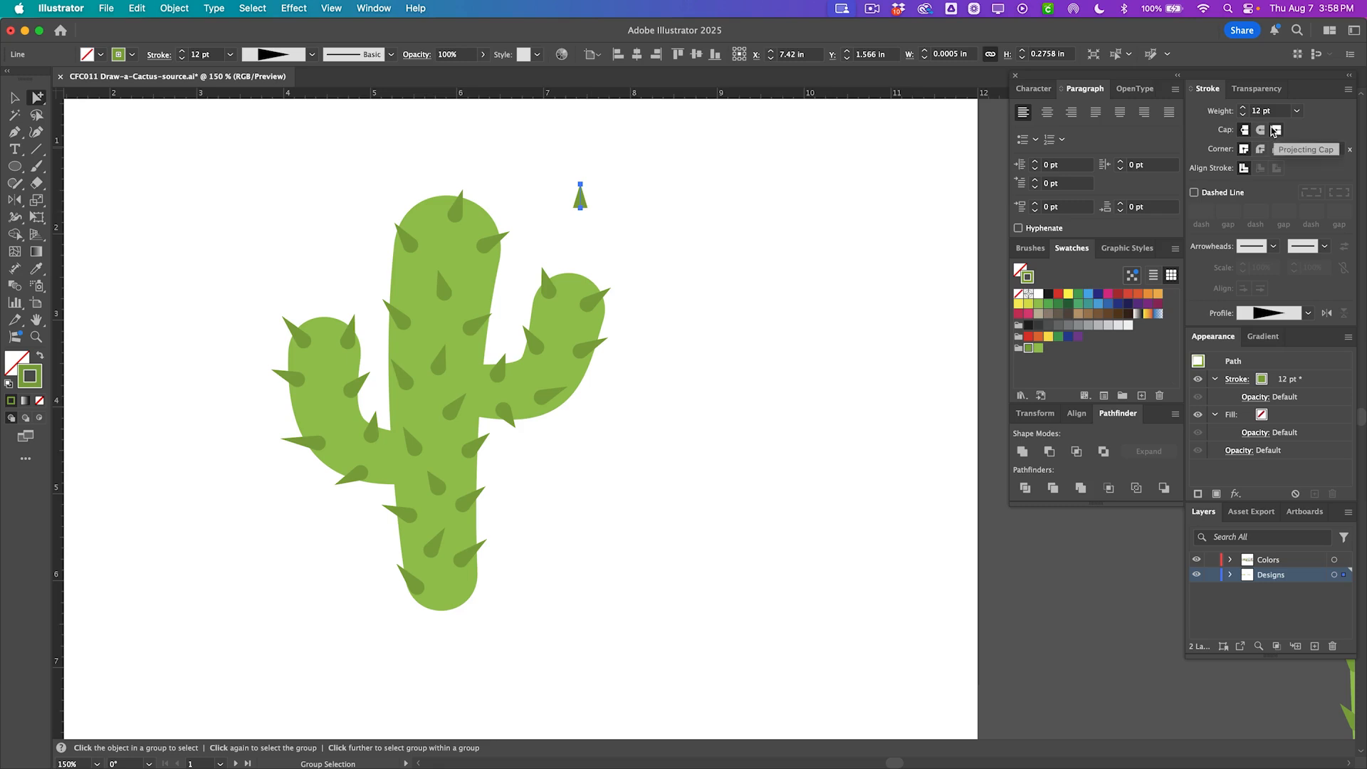
pyautogui.click(602, 230)
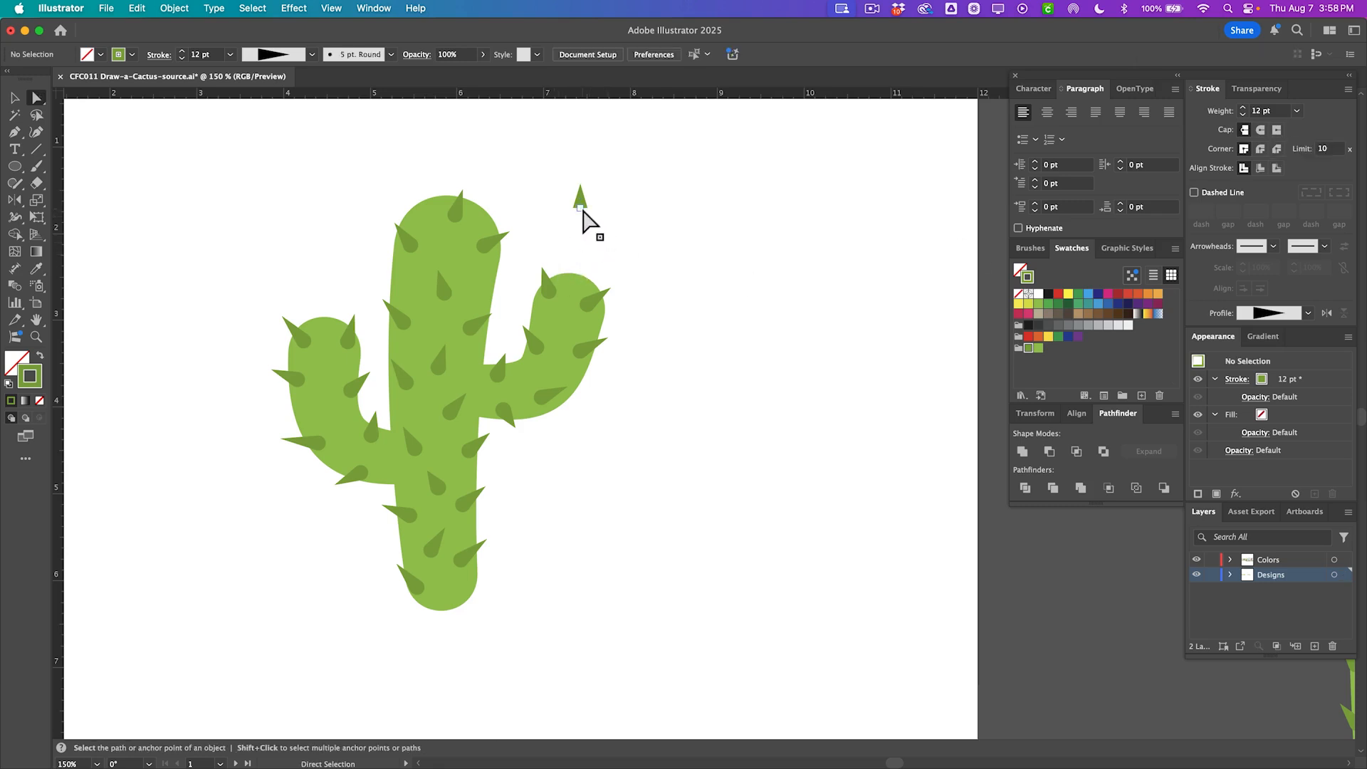
pyautogui.moveTo(583, 210); pyautogui.dragTo(581, 213)
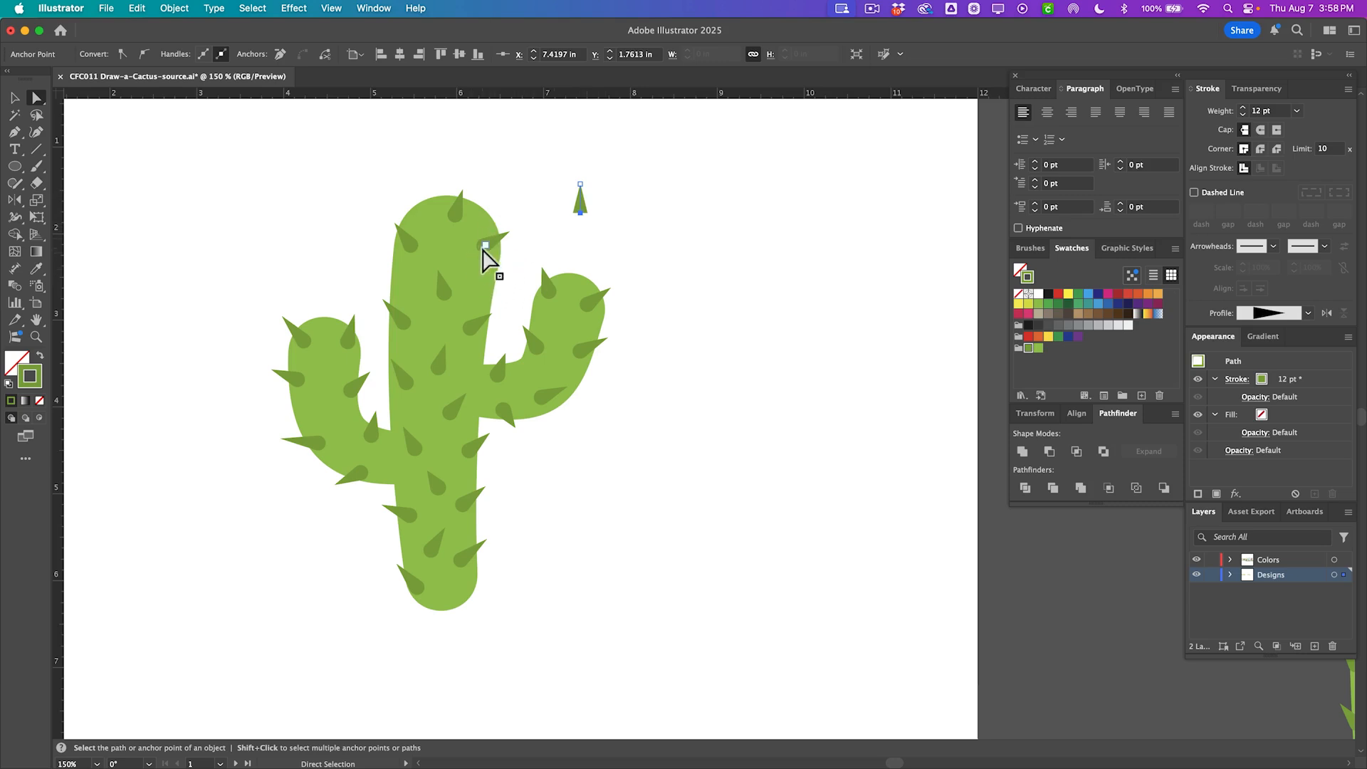
pyautogui.keyDown('alt'); pyautogui.click(580, 201); pyautogui.keyUp('alt')
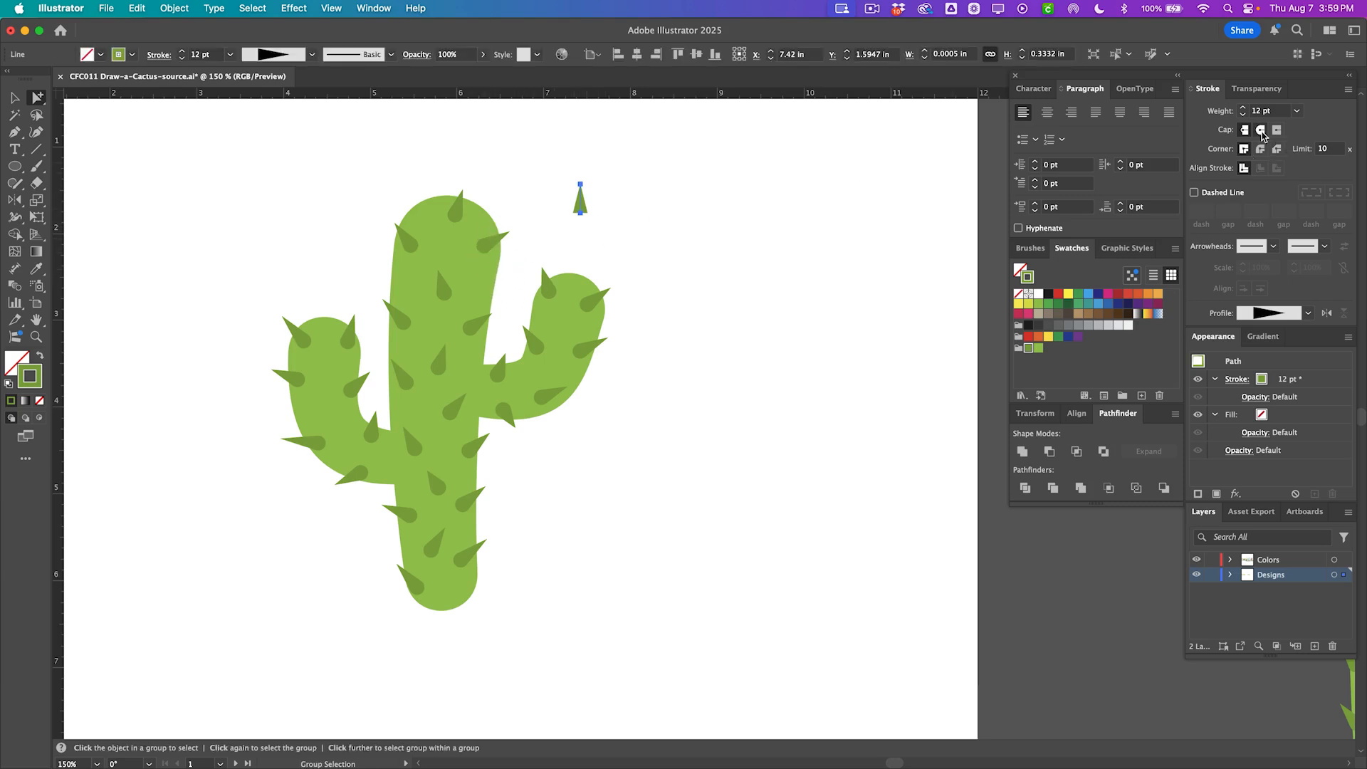
pyautogui.click(1260, 130)
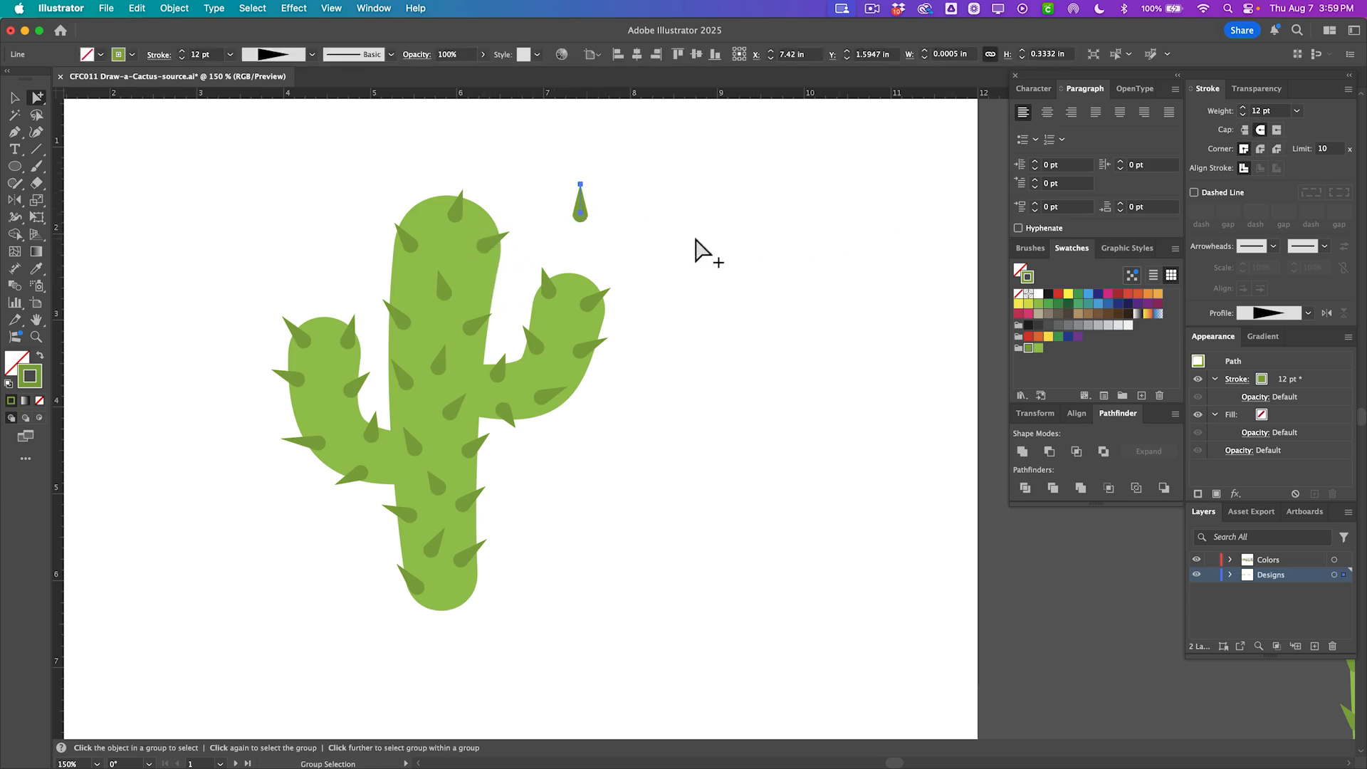
pyautogui.click(625, 265)
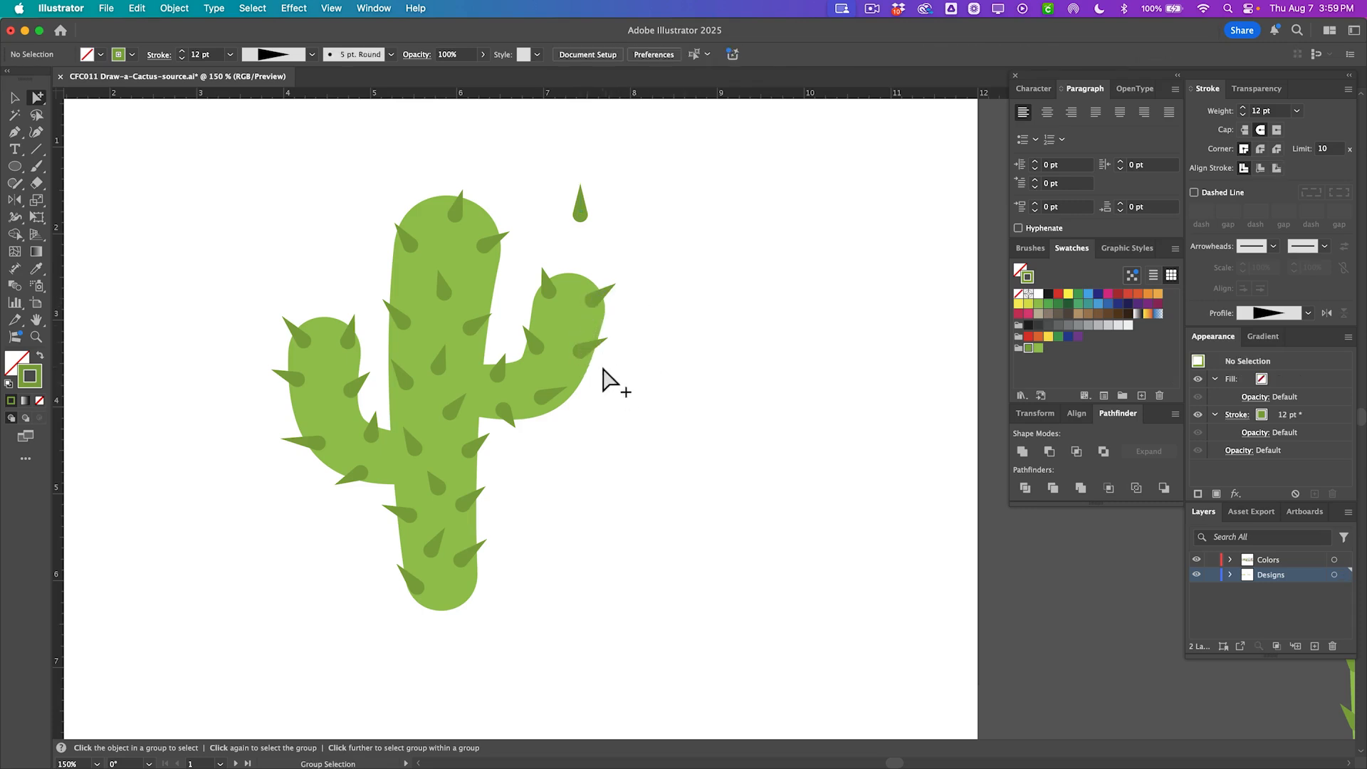
# Reposition spikes on the right arm and move the loose spike onto the top of the right arm.
pyautogui.moveTo(554, 392); pyautogui.dragTo(602, 393)
pyautogui.press('v')
pyautogui.press('a')
pyautogui.moveTo(568, 390); pyautogui.dragTo(506, 416)
pyautogui.click(551, 453)
pyautogui.click(520, 431)
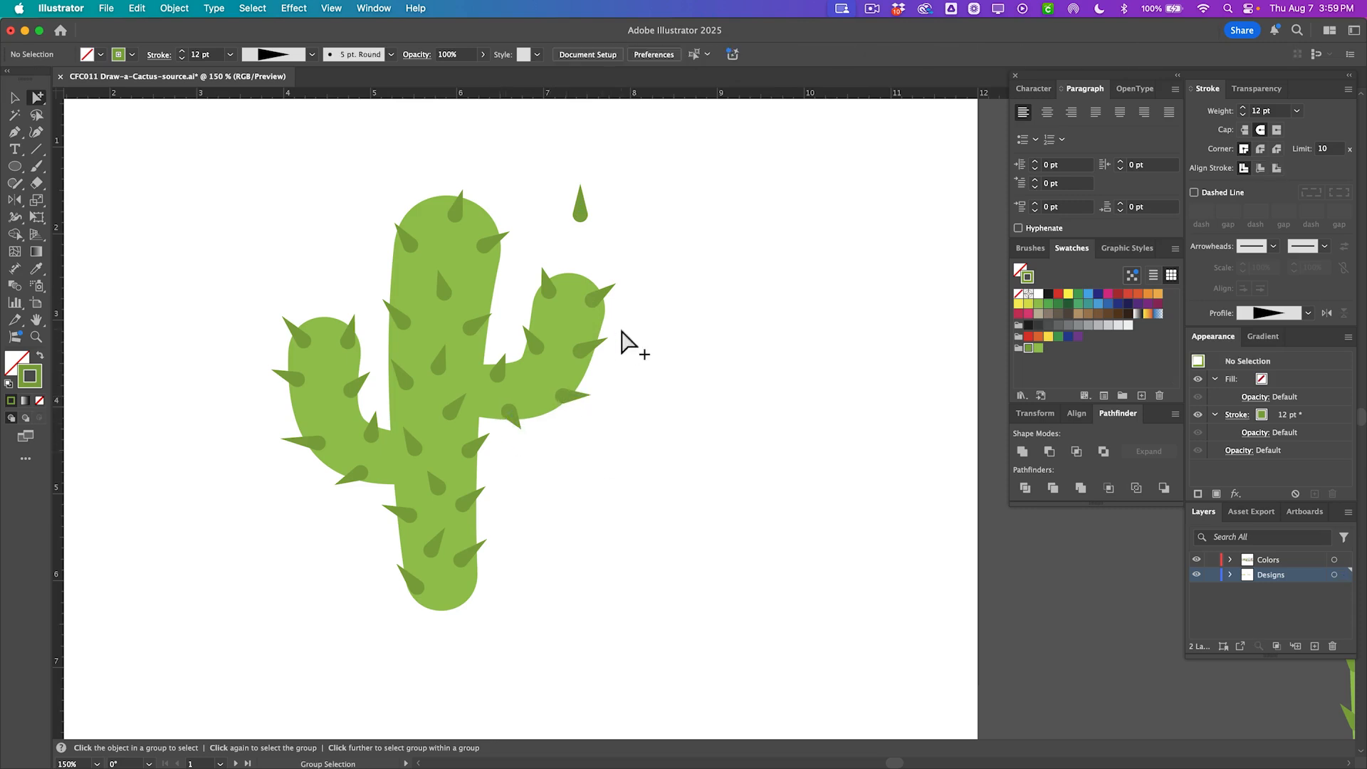
pyautogui.moveTo(589, 304)
pyautogui.mouseDown()
pyautogui.moveTo(578, 241)
pyautogui.moveTo(577, 287)
pyautogui.mouseUp()
pyautogui.click(541, 288)
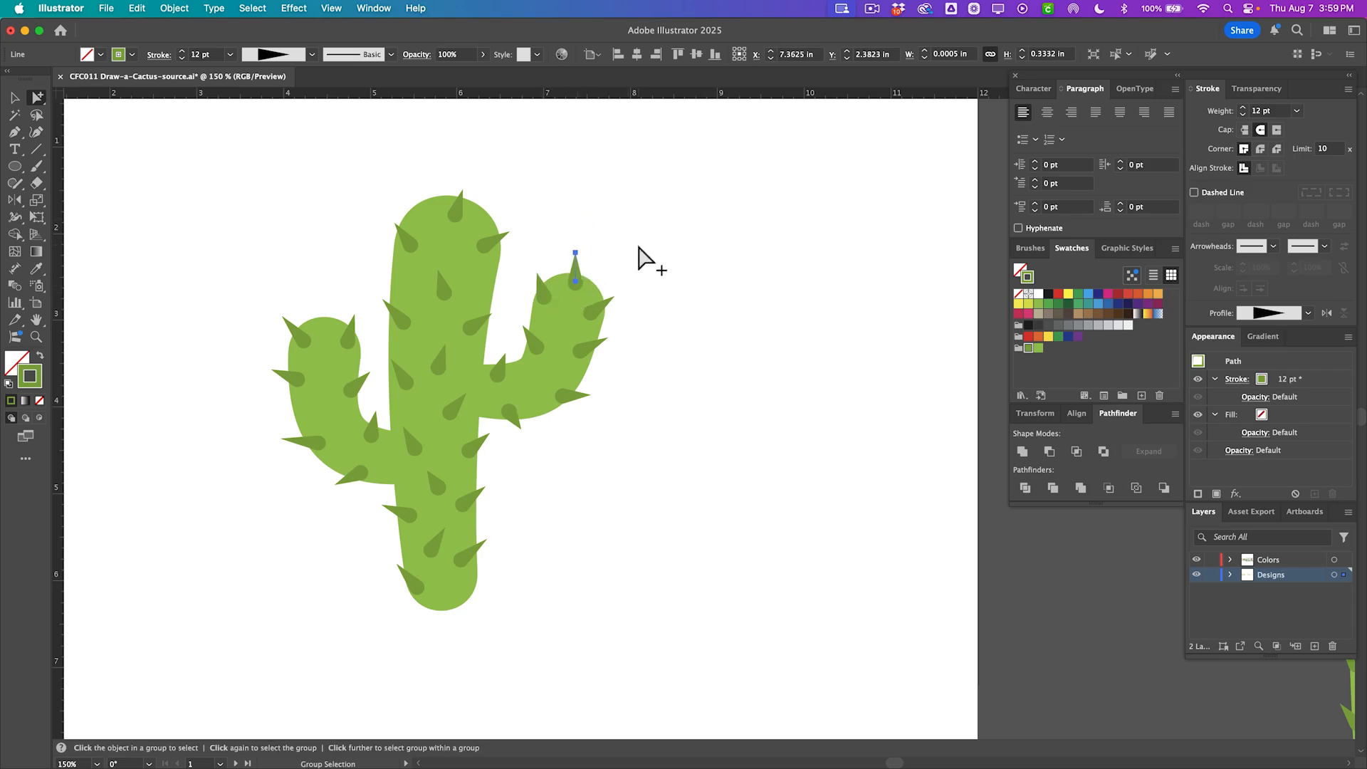
pyautogui.click(638, 258)
pyautogui.click(577, 251)
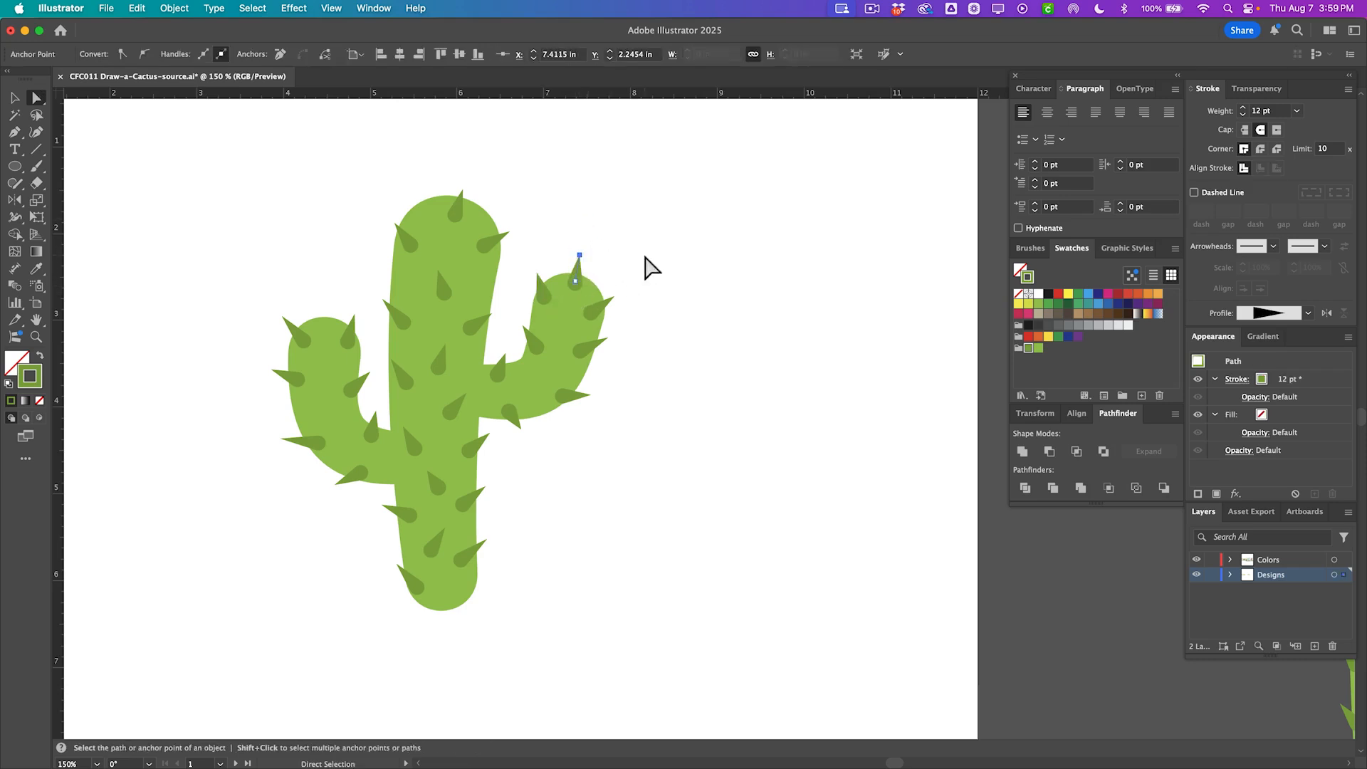
pyautogui.click(647, 269)
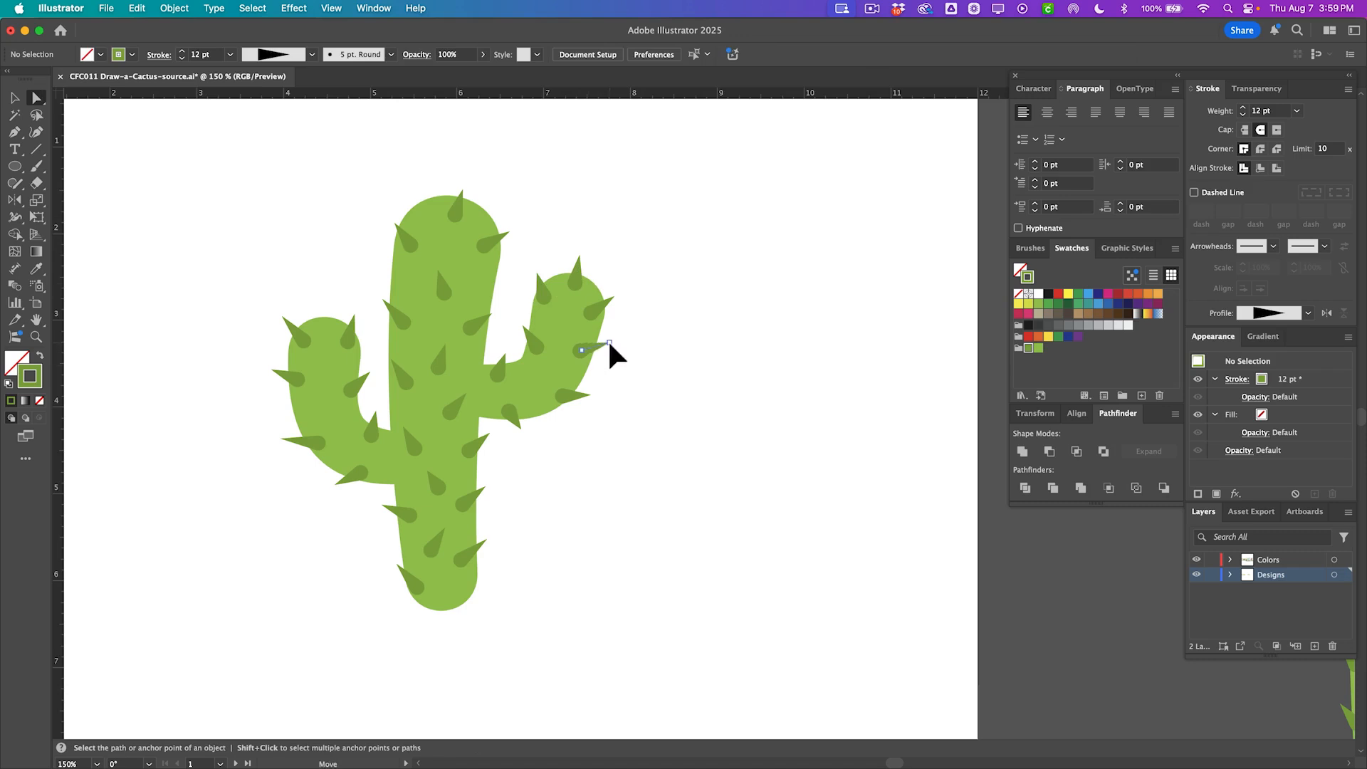
# Select the spike on the right arm's outer edge and adjust it with the Width tool.
pyautogui.scroll(1, 593, 305)
pyautogui.scroll(1, 594, 305)
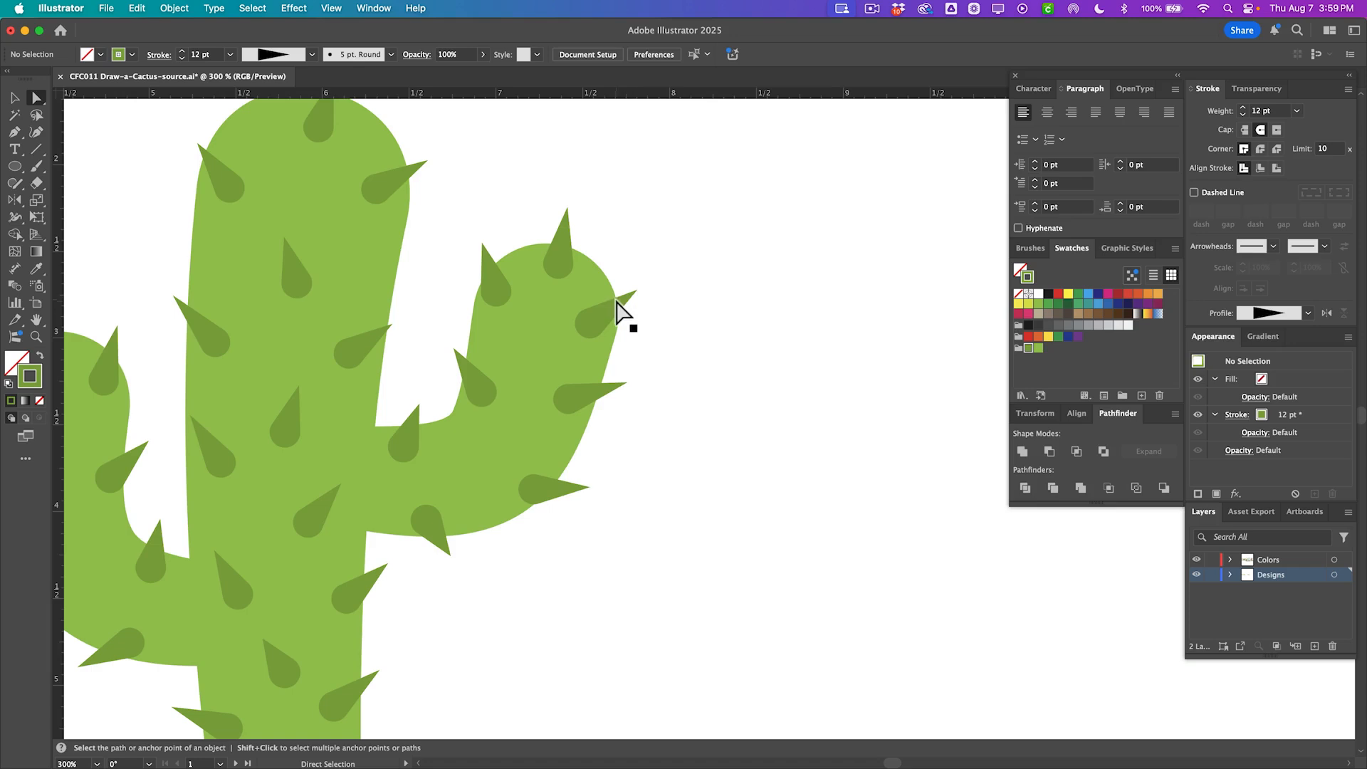
pyautogui.press('alt')
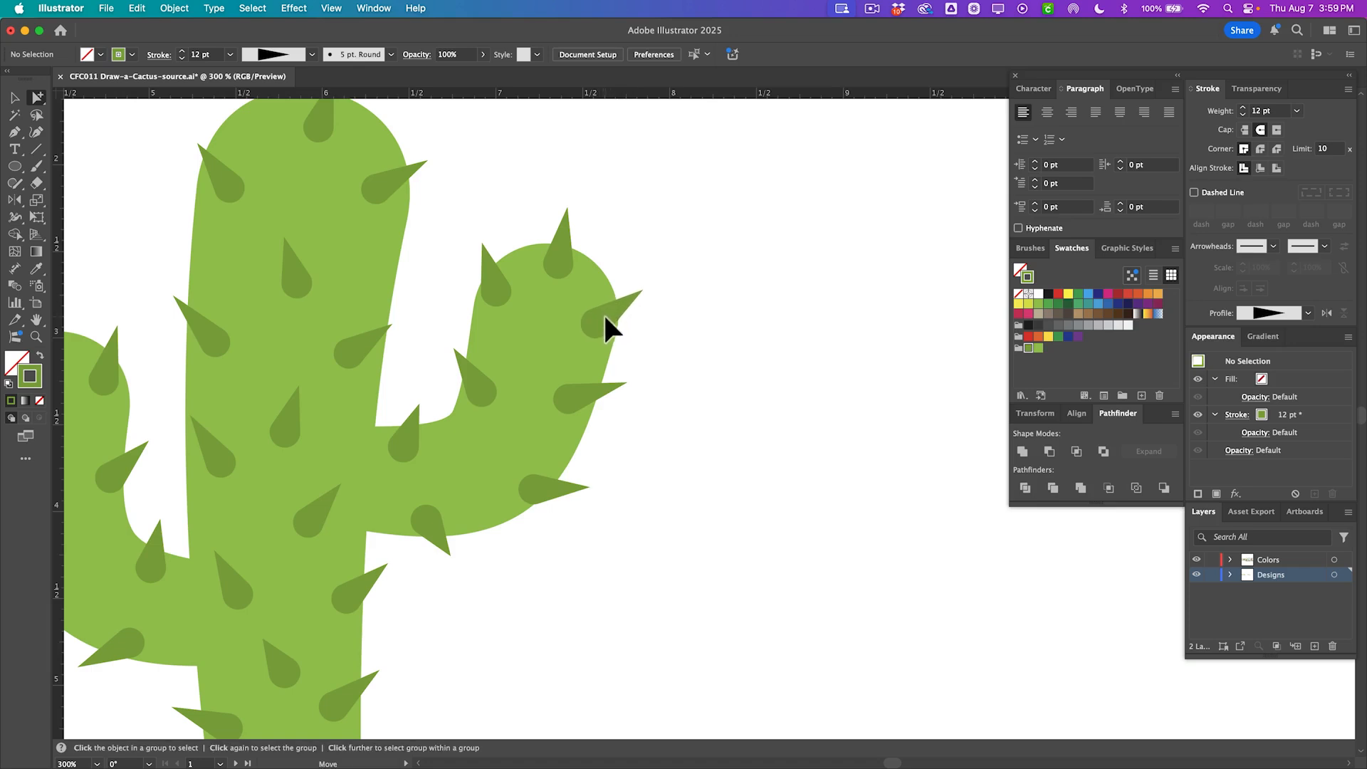
pyautogui.keyDown('alt'); pyautogui.click(606, 322); pyautogui.keyUp('alt')
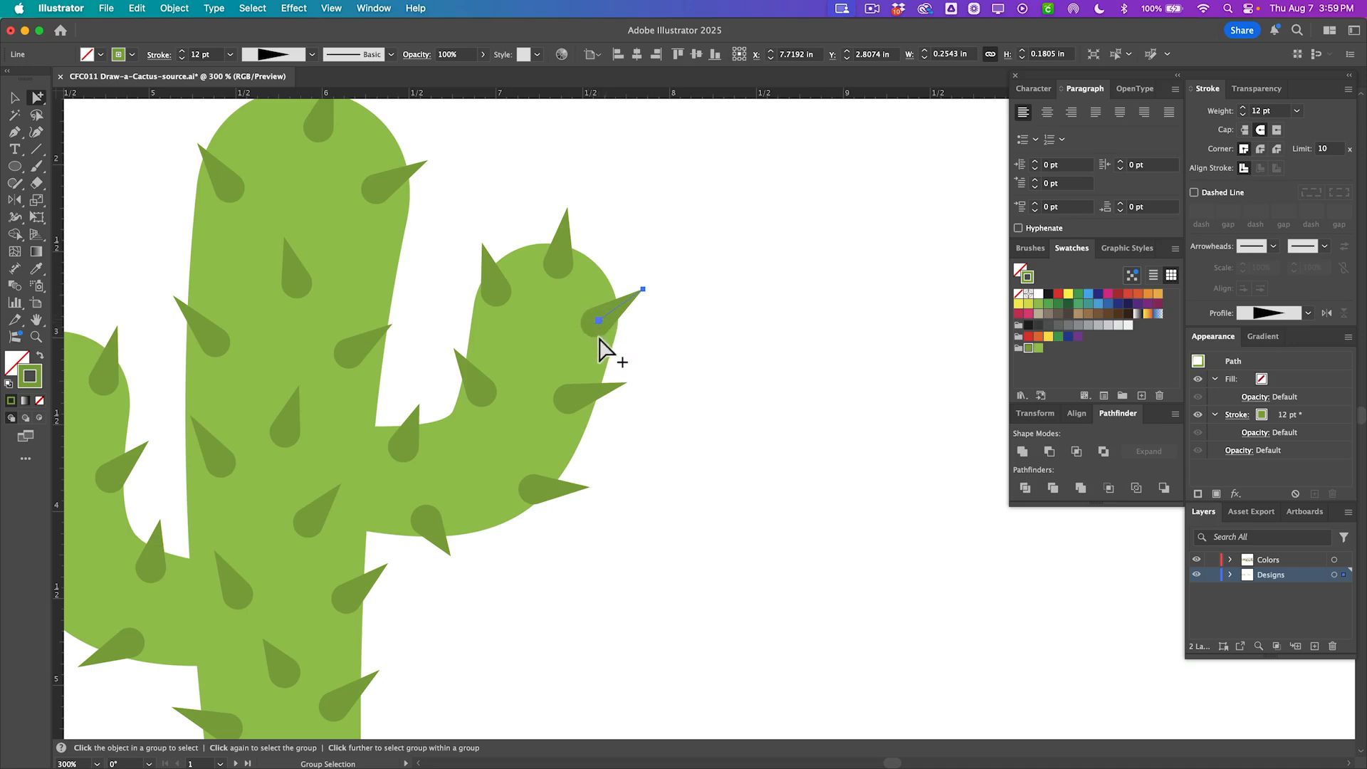
pyautogui.hotkey('shift', 'w')
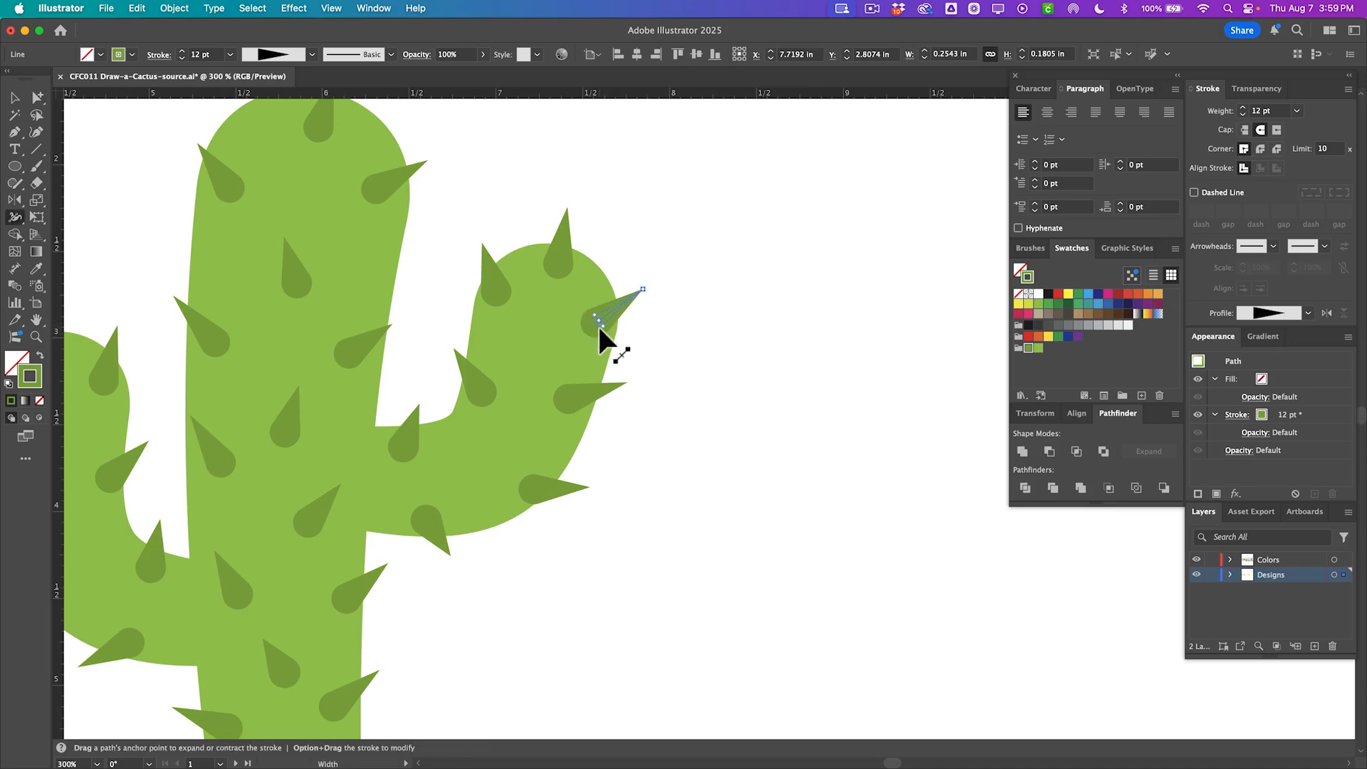
pyautogui.moveTo(598, 326); pyautogui.dragTo(599, 327)
pyautogui.press('a')
pyautogui.click(650, 339)
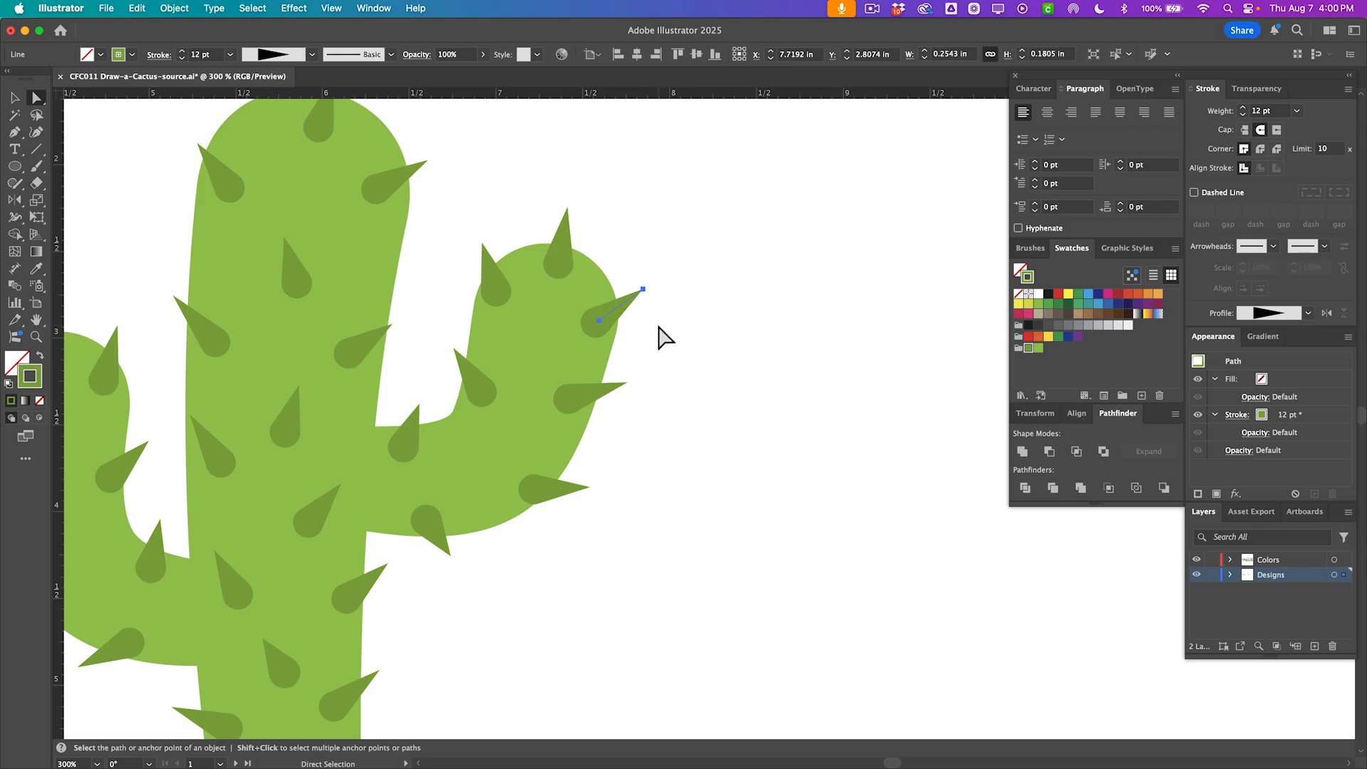
pyautogui.click(670, 361)
# Reposition spikes along the top of the trunk and on the left arm for a more natural spread.
pyautogui.hscroll(-3, 698, 360)
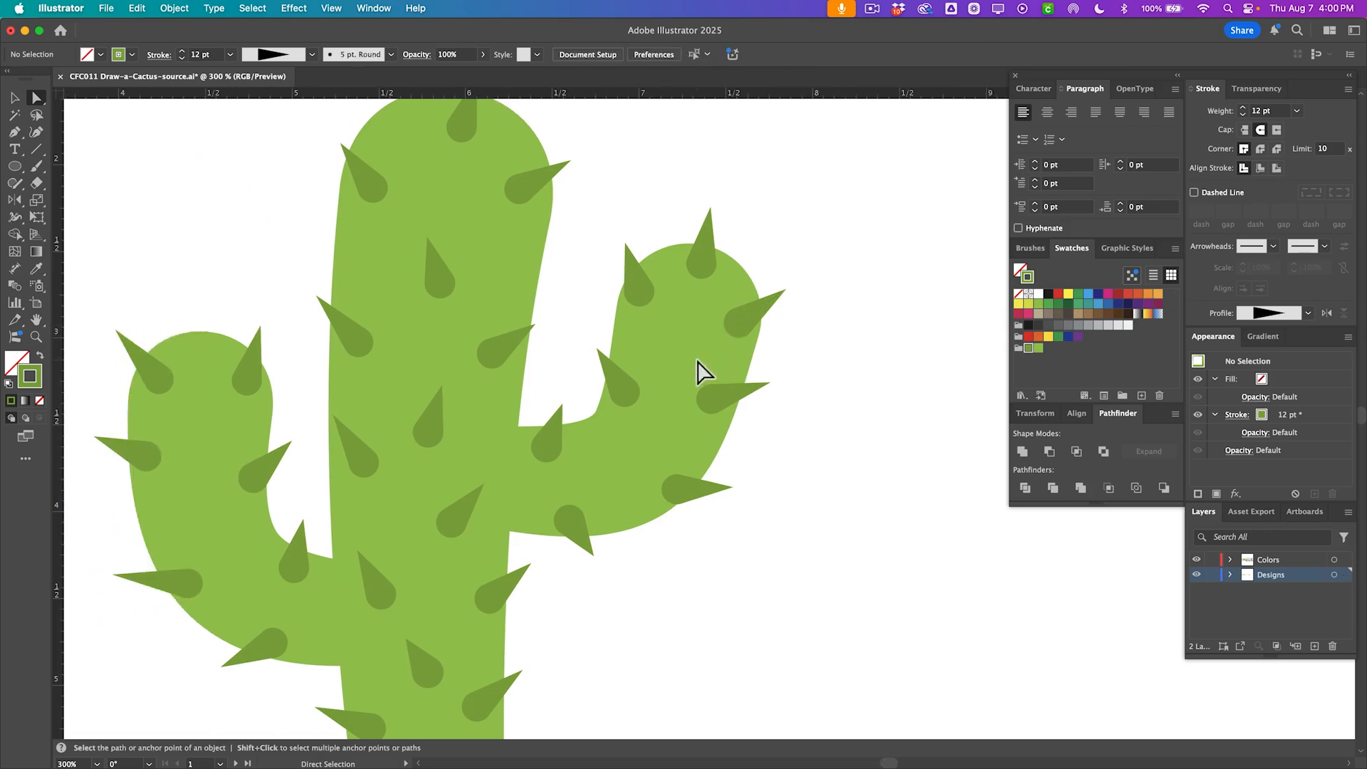
pyautogui.keyDown('alt'); pyautogui.click(451, 264); pyautogui.keyUp('alt')
pyautogui.scroll(3, 477, 313)
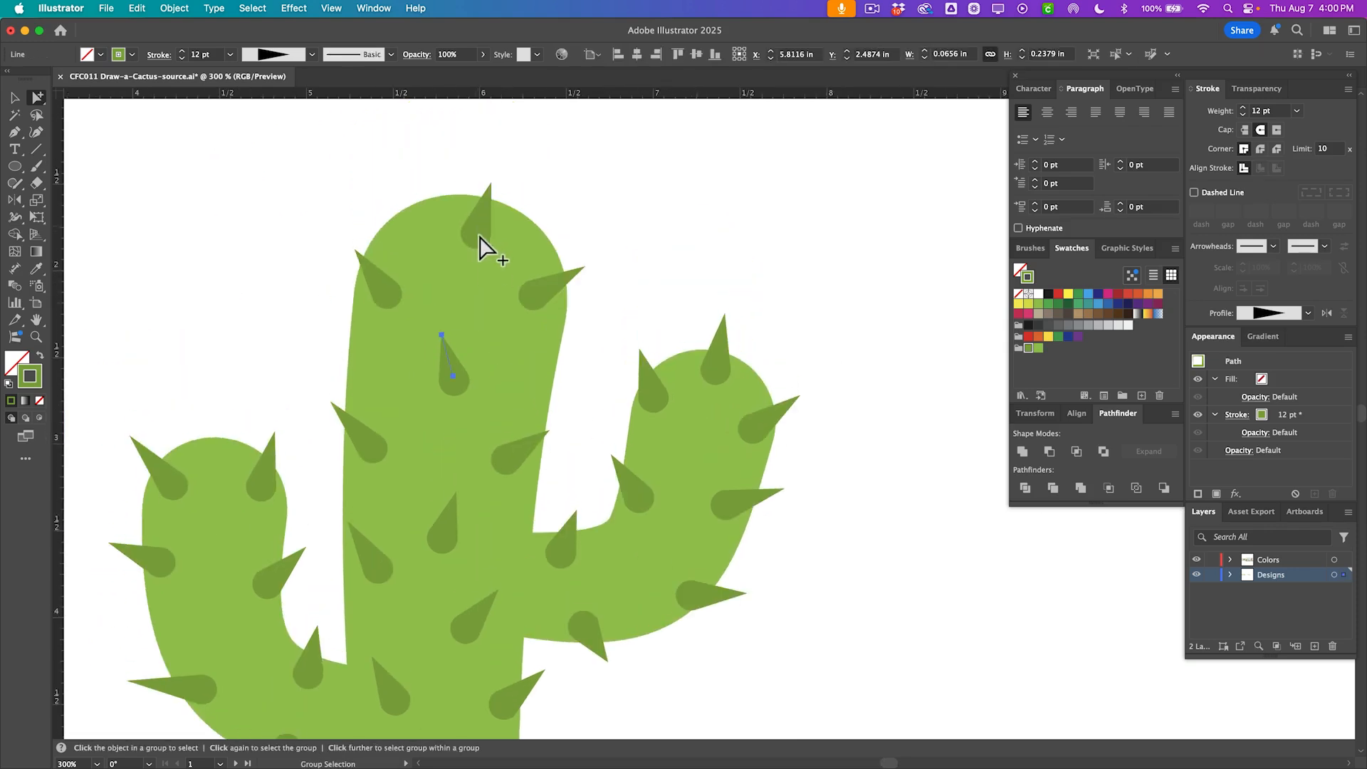
pyautogui.keyDown('alt'); pyautogui.click(365, 279); pyautogui.keyUp('alt')
pyautogui.moveTo(474, 235); pyautogui.dragTo(479, 222)
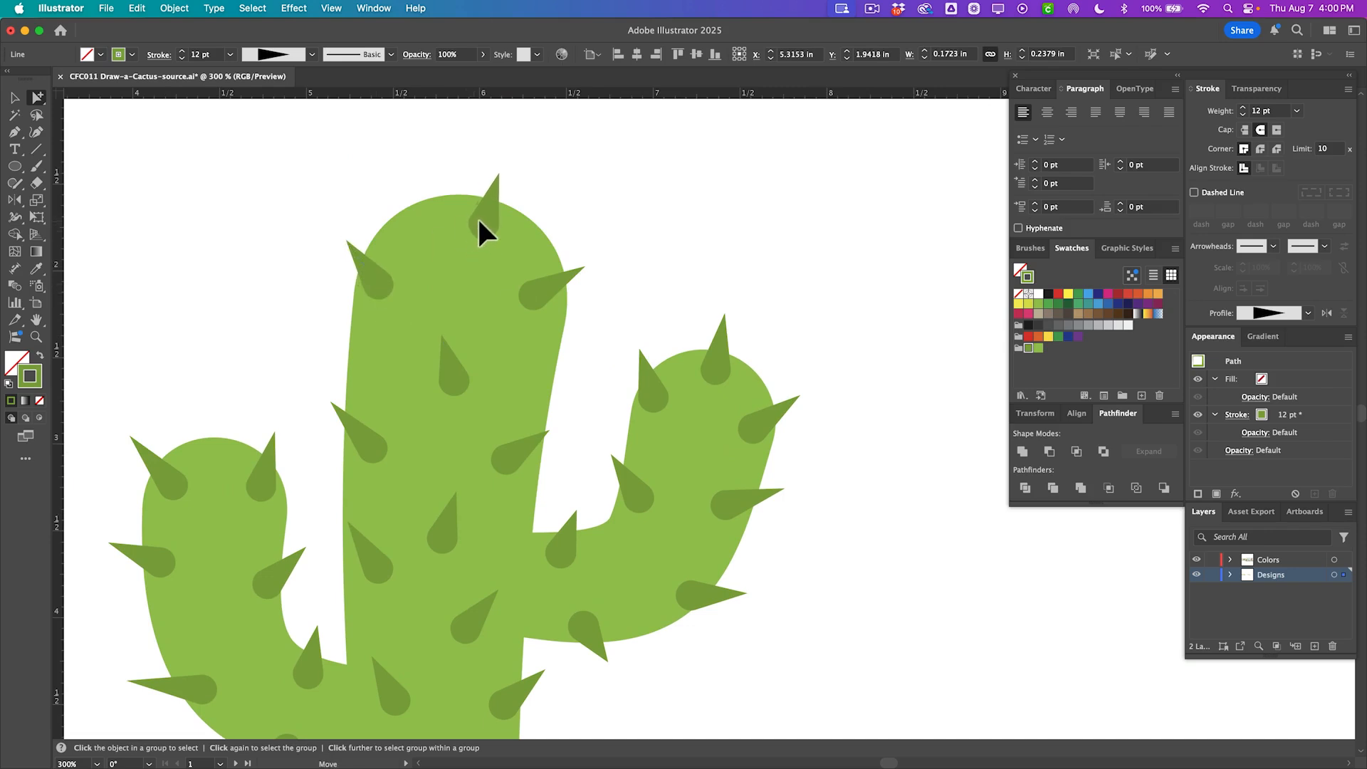
pyautogui.keyDown('alt'); pyautogui.click(547, 294); pyautogui.keyUp('alt')
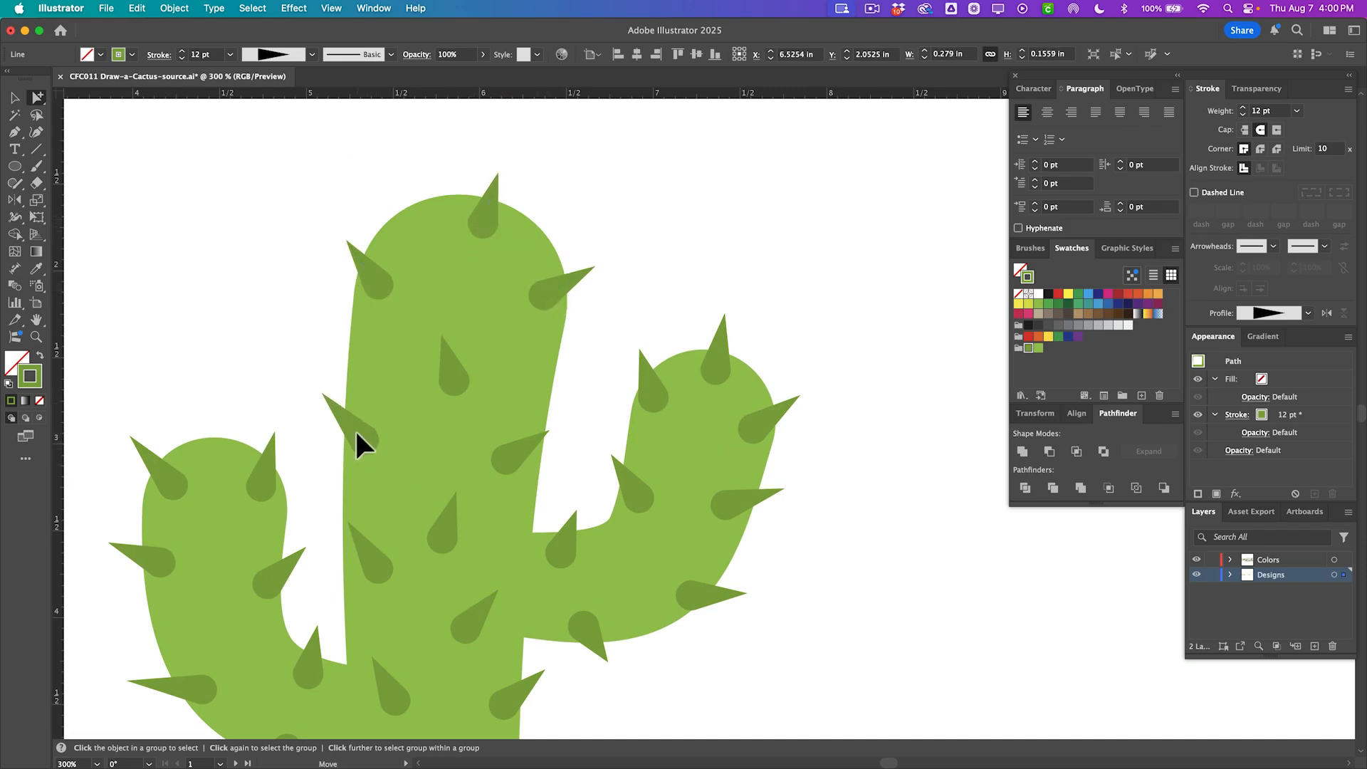
pyautogui.keyDown('alt'); pyautogui.click(355, 428); pyautogui.keyUp('alt')
pyautogui.click(329, 397)
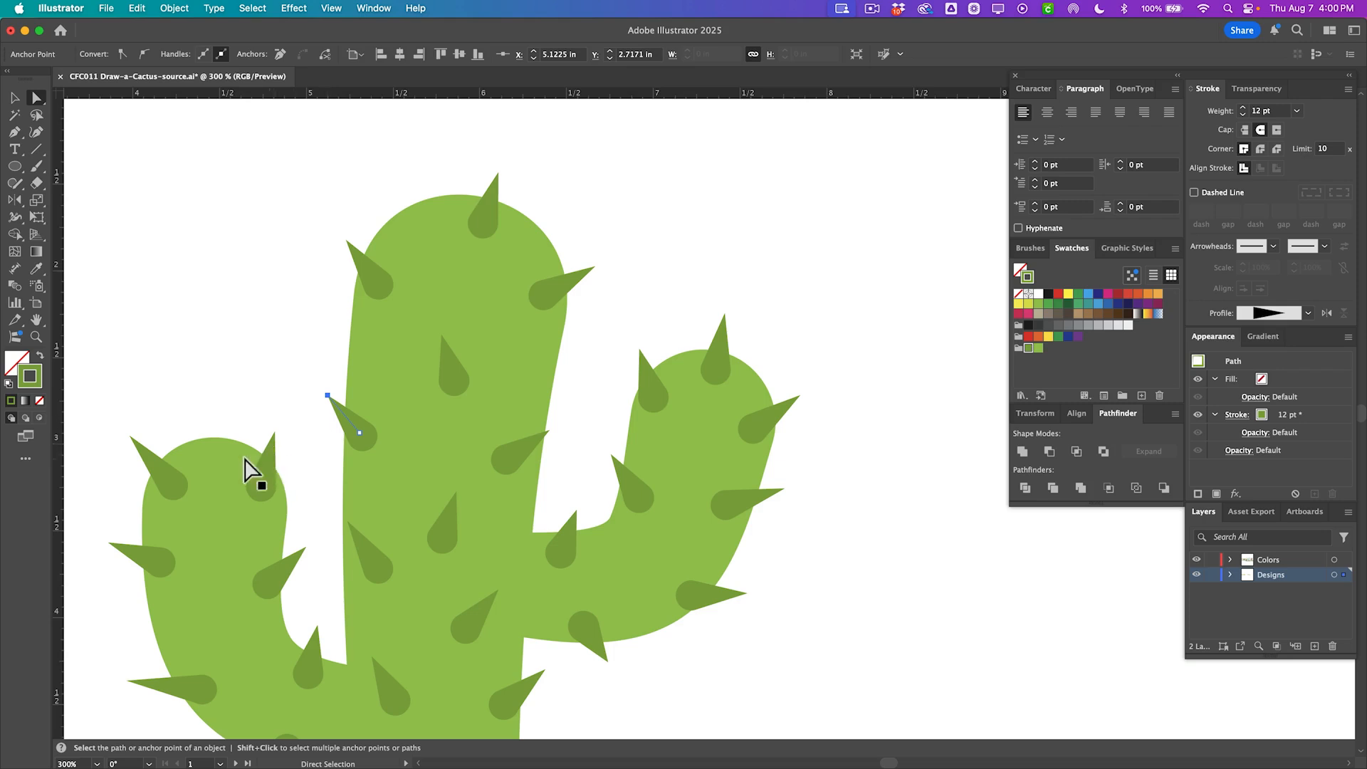
pyautogui.moveTo(131, 437); pyautogui.dragTo(136, 443)
pyautogui.click(244, 391)
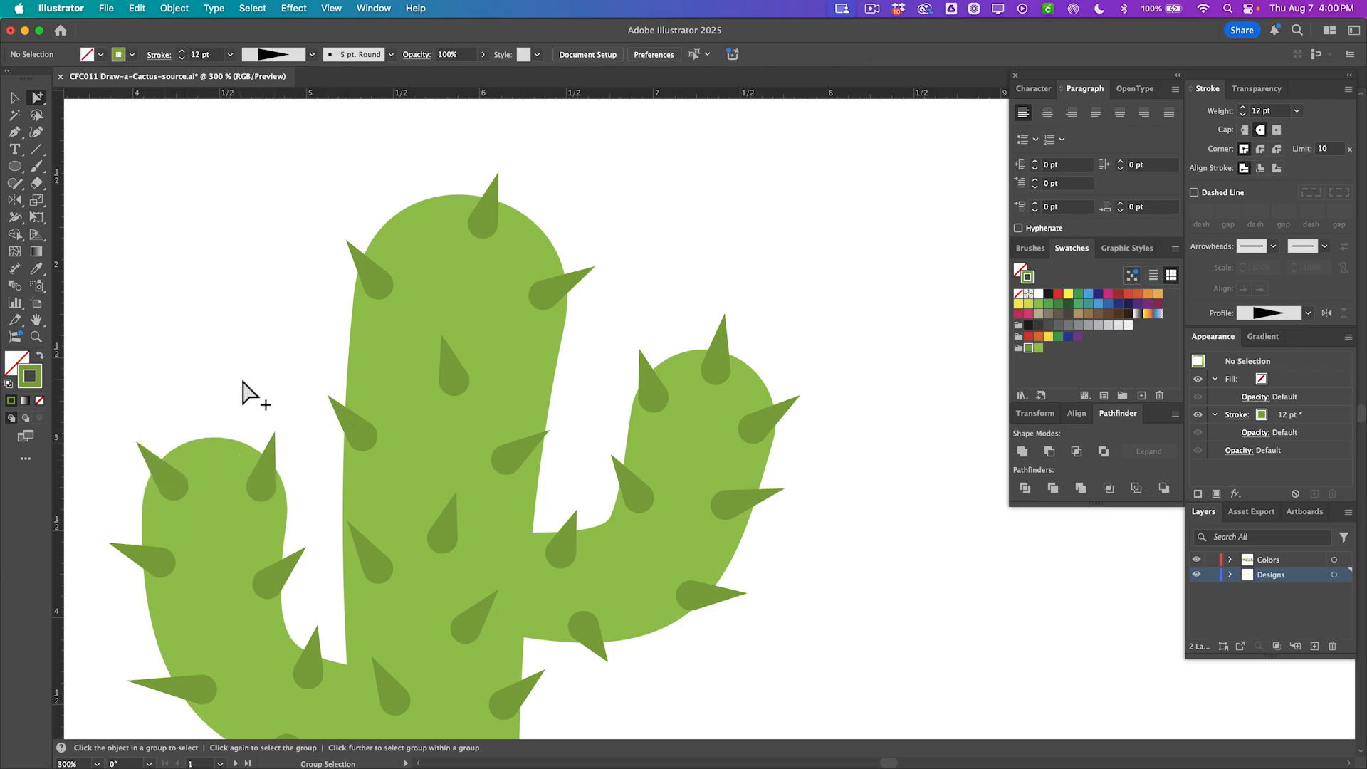
pyautogui.scroll(-3, 306, 392)
pyautogui.moveTo(531, 367); pyautogui.dragTo(531, 365)
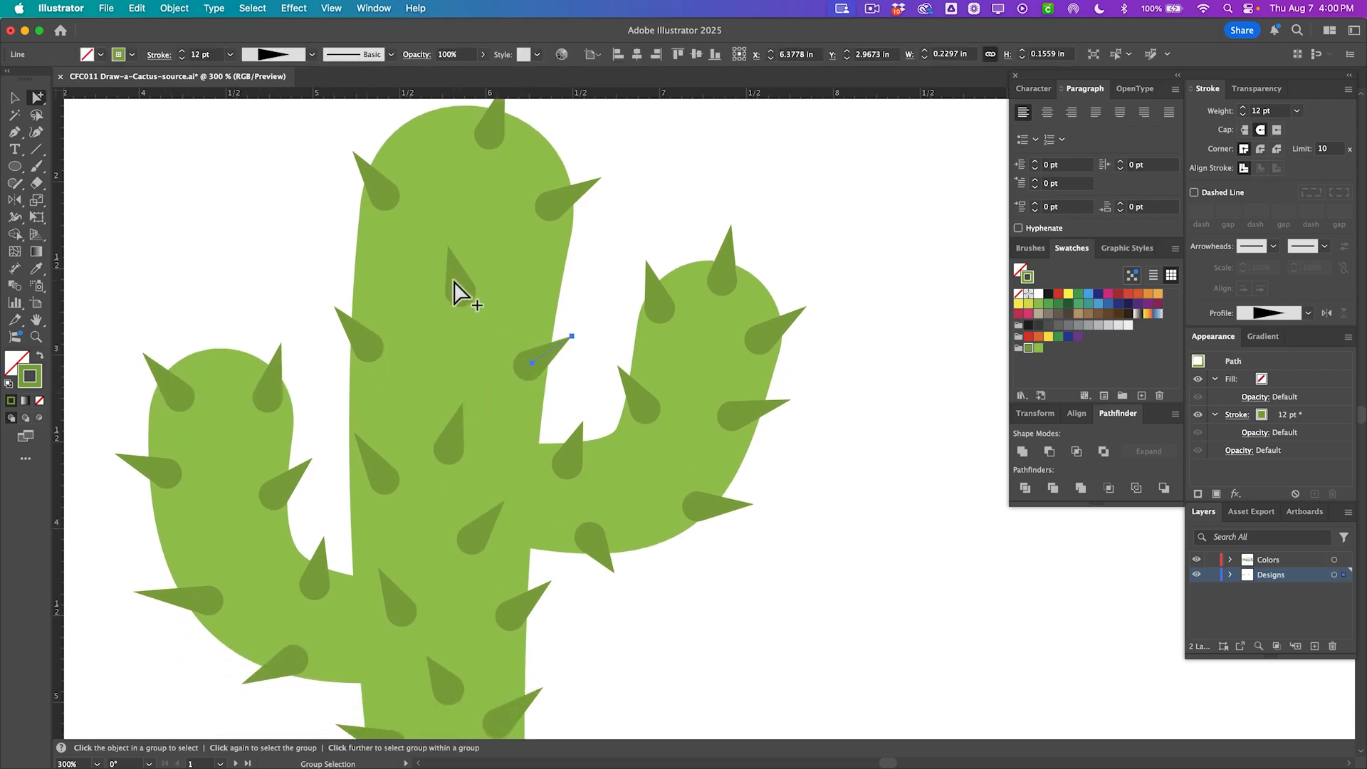
pyautogui.moveTo(454, 285); pyautogui.dragTo(457, 274)
pyautogui.moveTo(445, 447); pyautogui.dragTo(473, 453)
pyautogui.scroll(-3, 654, 579)
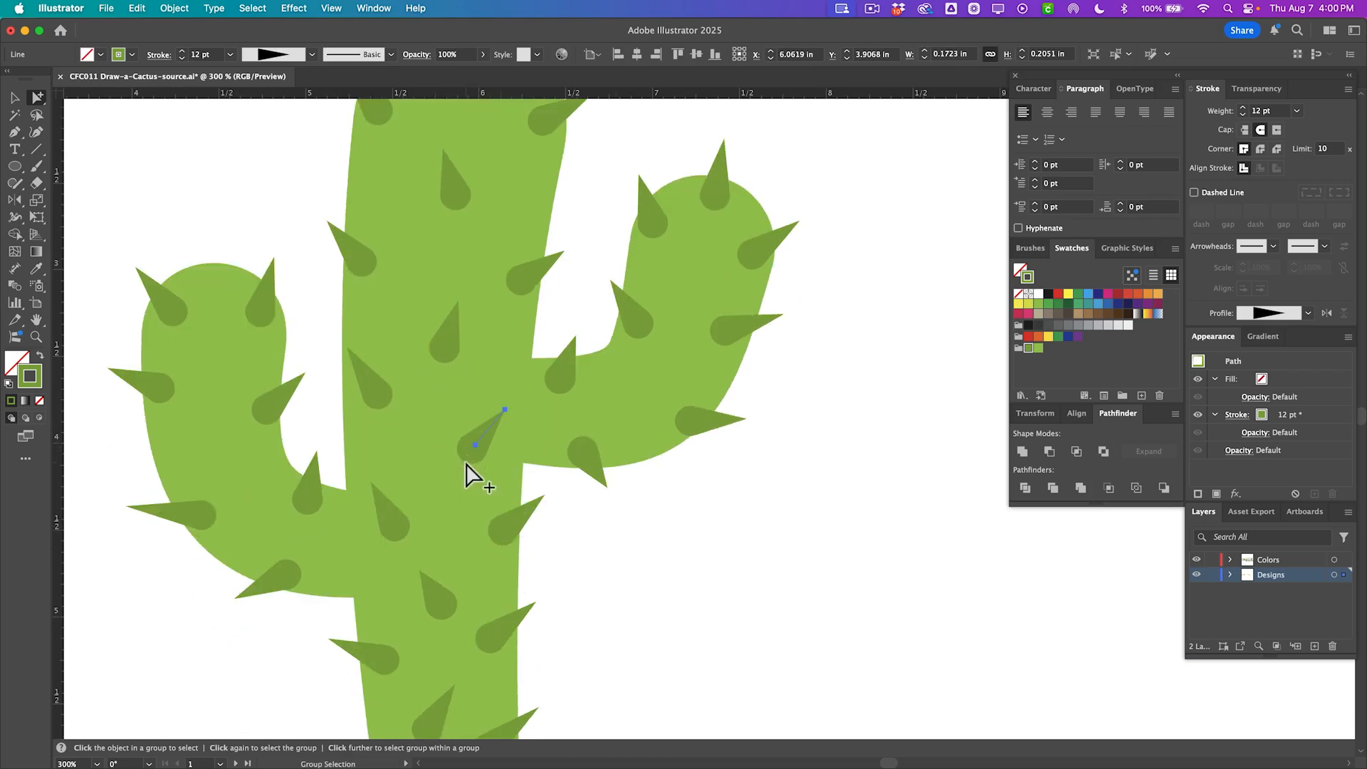
pyautogui.click(351, 370)
# Try moving the cactus group to another position, undoing each move.
pyautogui.press('super+minus')
pyautogui.press('super+minus')
pyautogui.press('super+minus')
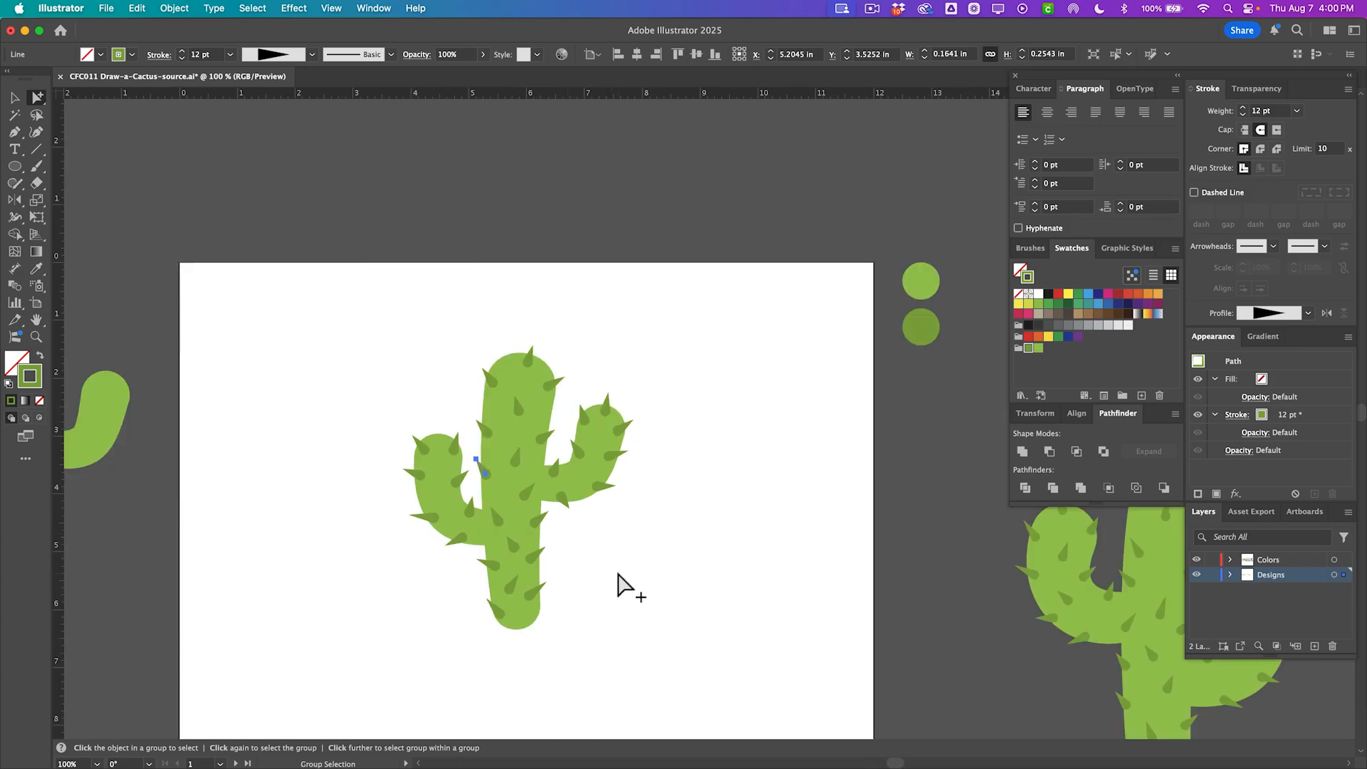
pyautogui.click(644, 626)
pyautogui.press('super+plus')
pyautogui.press('v')
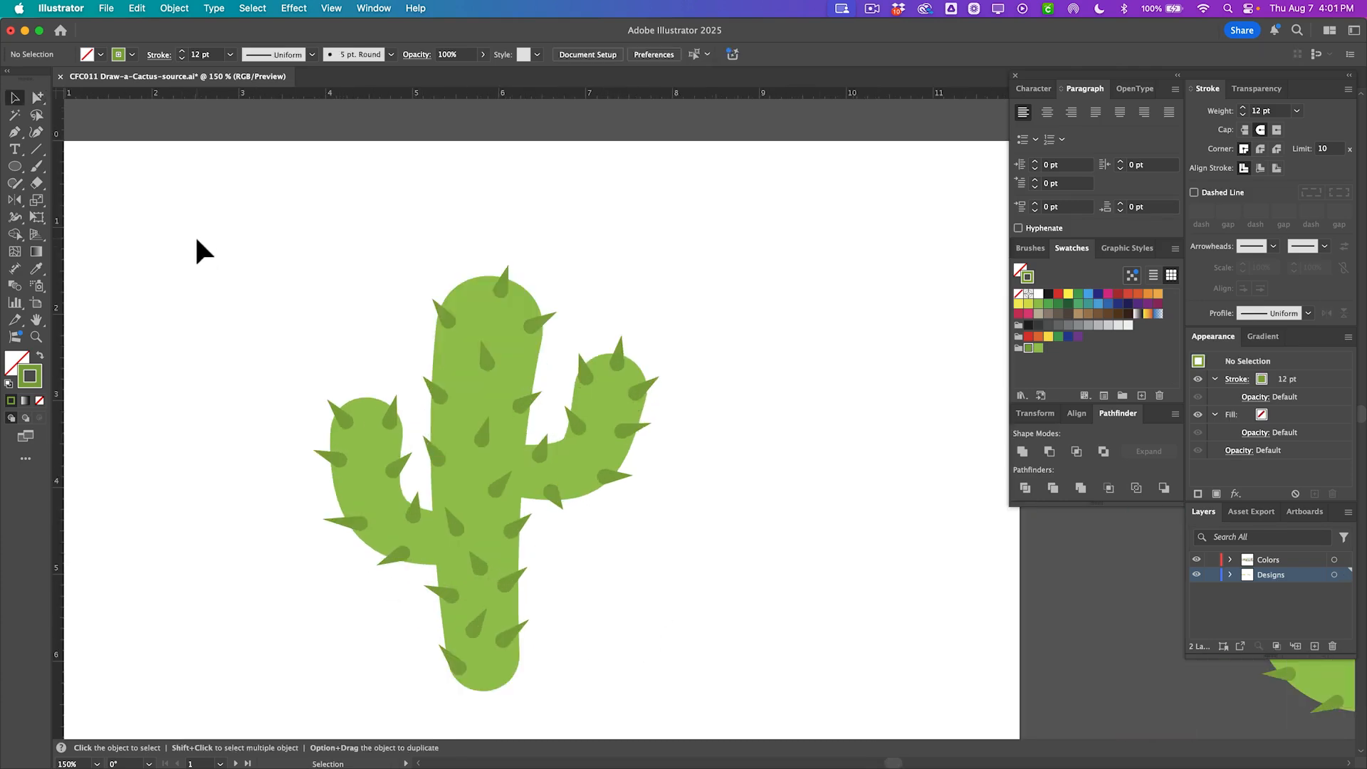
pyautogui.moveTo(203, 242); pyautogui.dragTo(626, 702)
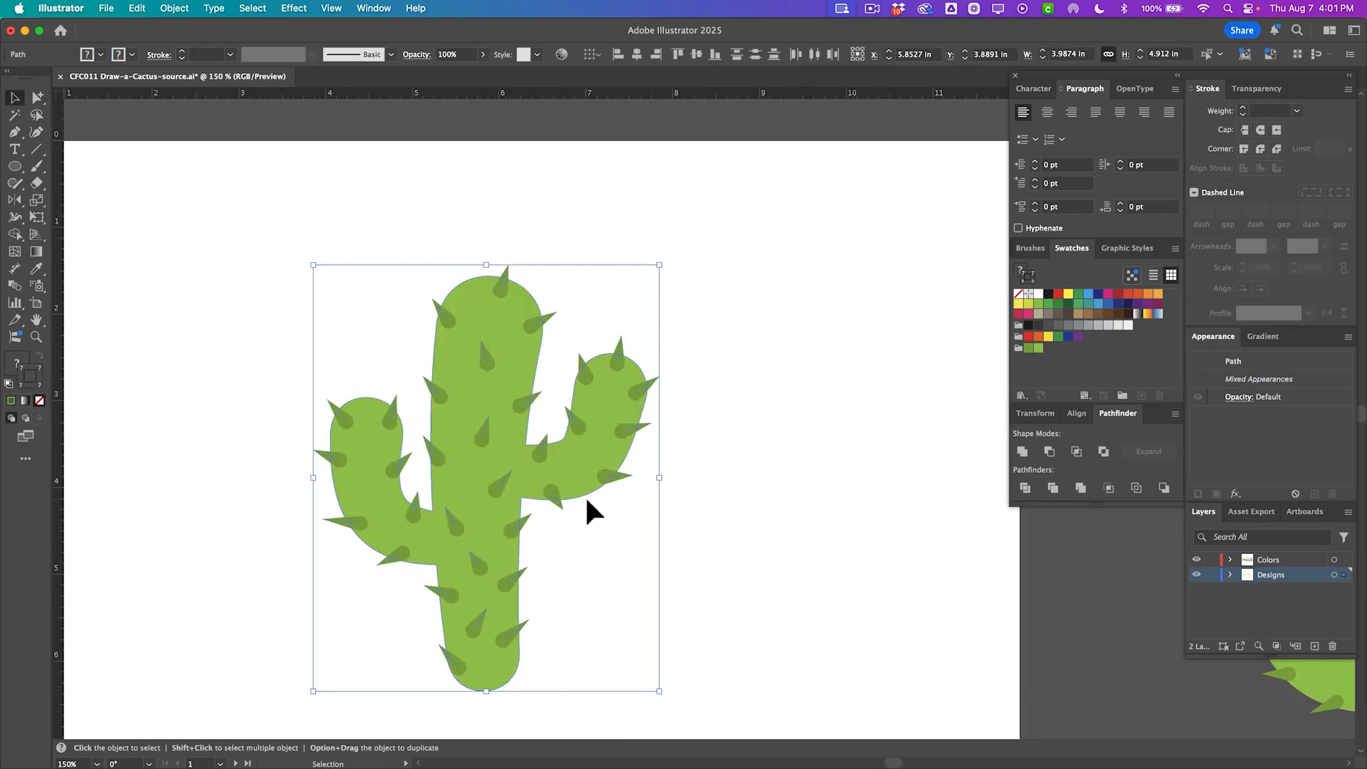
pyautogui.keyDown('shift'); pyautogui.click(572, 457); pyautogui.keyUp('shift')
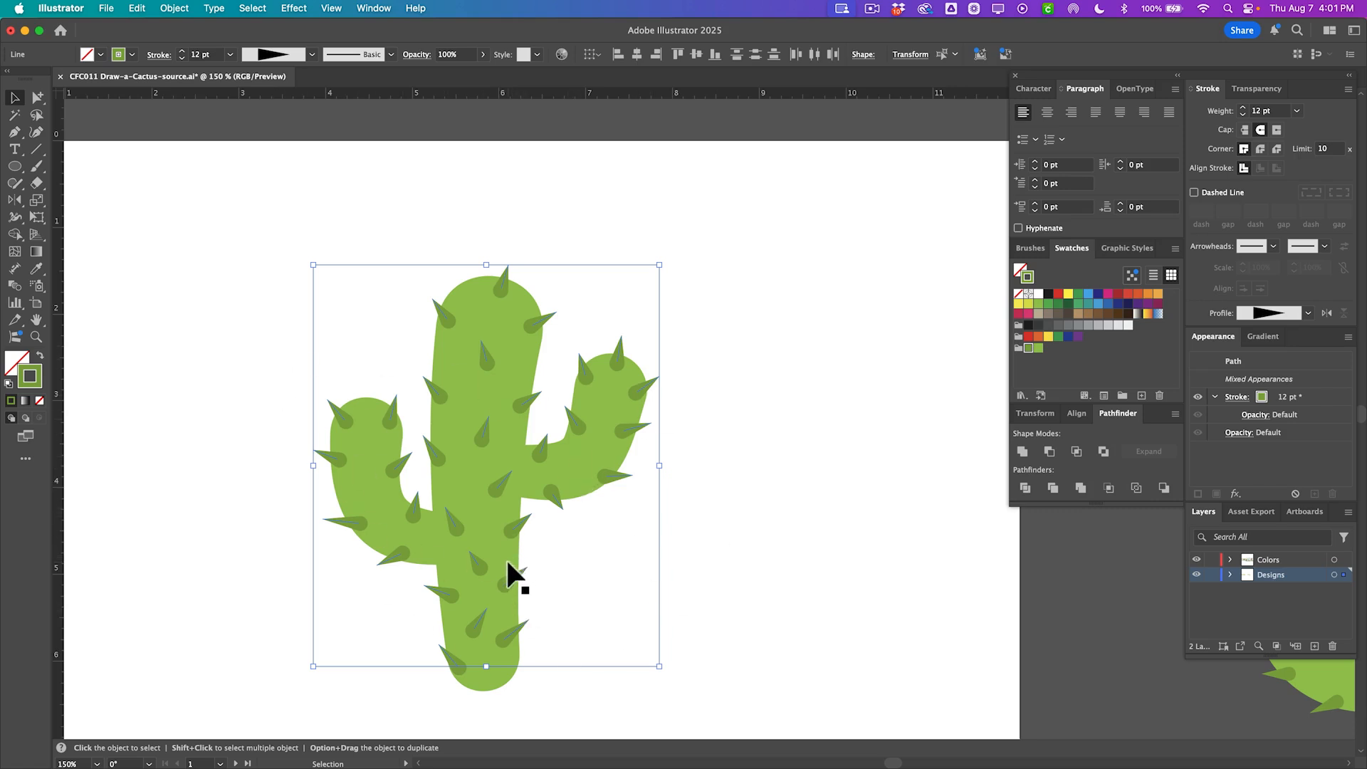
pyautogui.scroll(1, 501, 502)
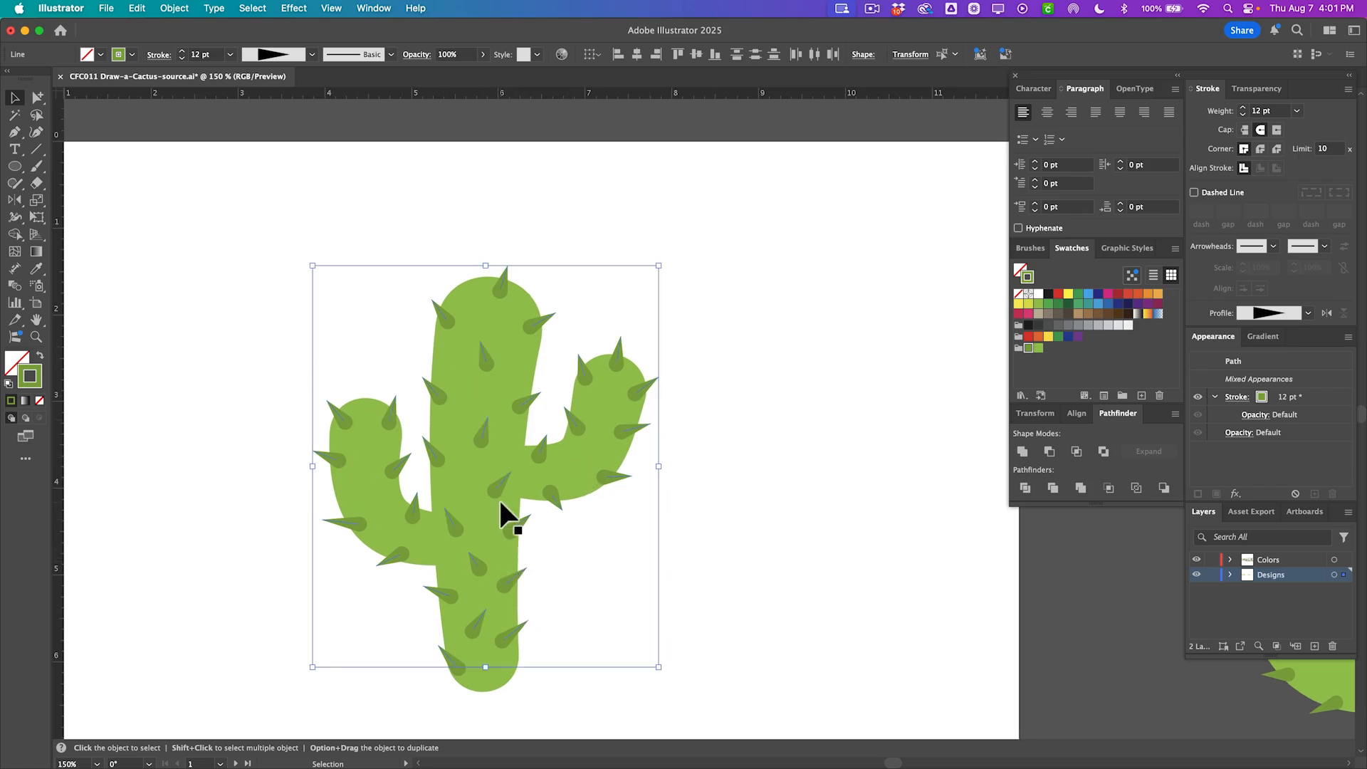
pyautogui.click(500, 502)
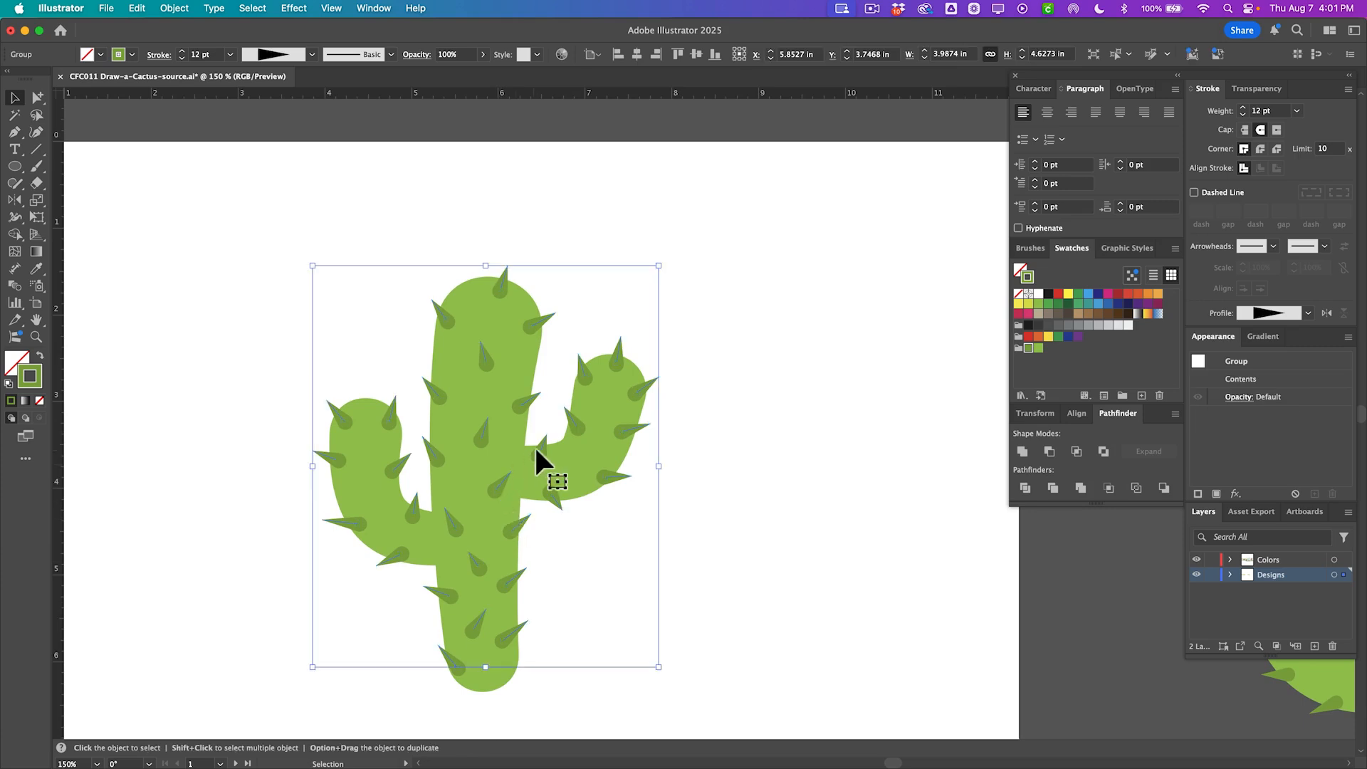
pyautogui.moveTo(534, 446); pyautogui.dragTo(633, 442)
pyautogui.press('a')
pyautogui.press('super+z')
pyautogui.moveTo(481, 447); pyautogui.dragTo(408, 418)
pyautogui.press('super+z')
pyautogui.click(593, 533)
# Zoom out and duplicate the whole cactus with its spikes onto the pasteboard as a backup copy.
pyautogui.press('super+minus')
pyautogui.press('super+minus')
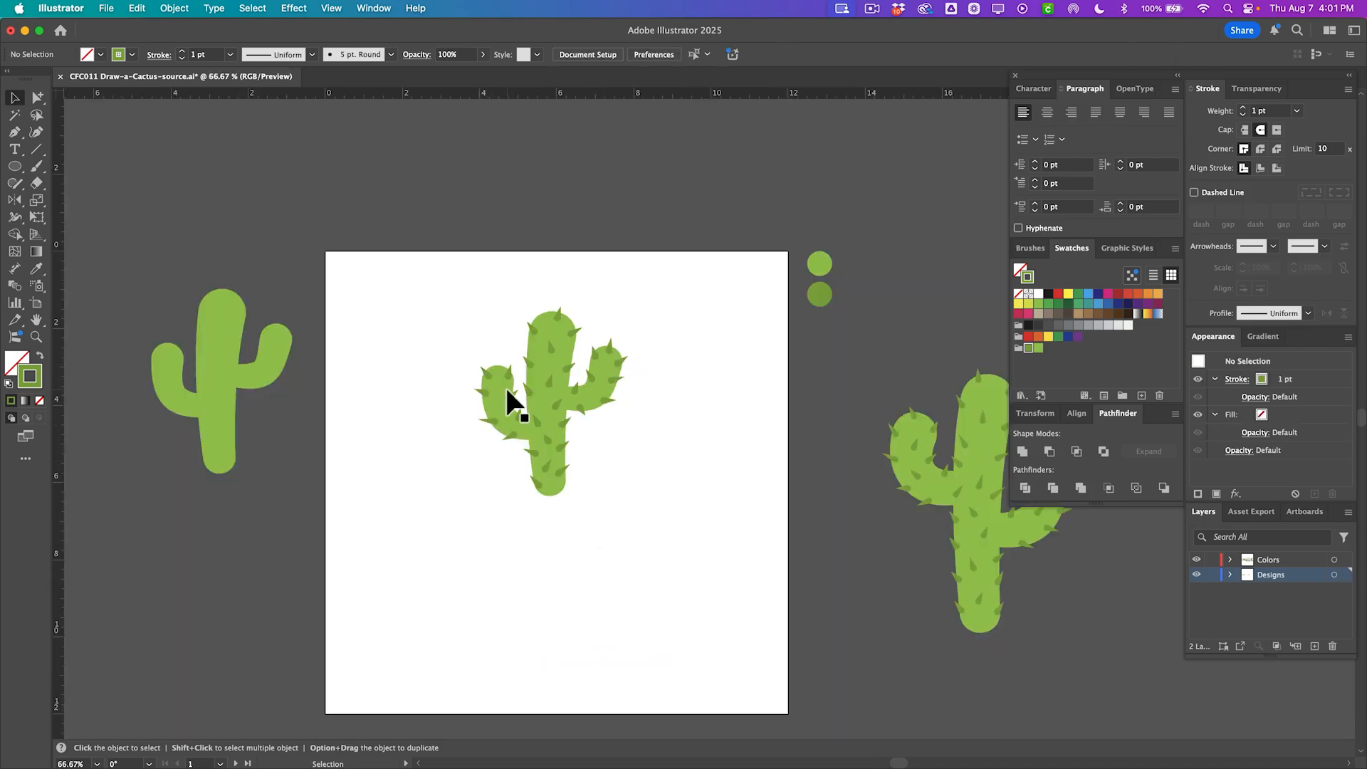
pyautogui.moveTo(467, 298); pyautogui.dragTo(655, 514)
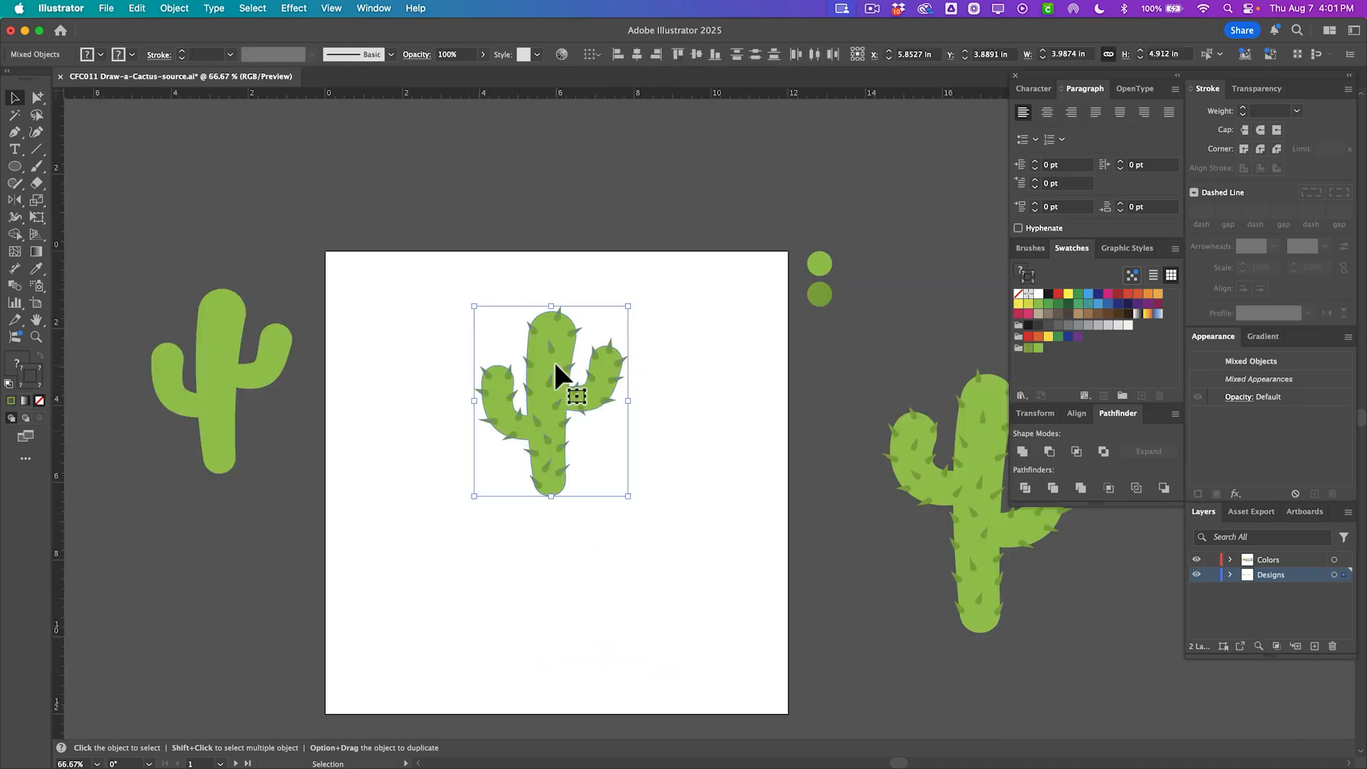
pyautogui.moveTo(551, 359); pyautogui.dragTo(216, 541)
pyautogui.click(285, 475)
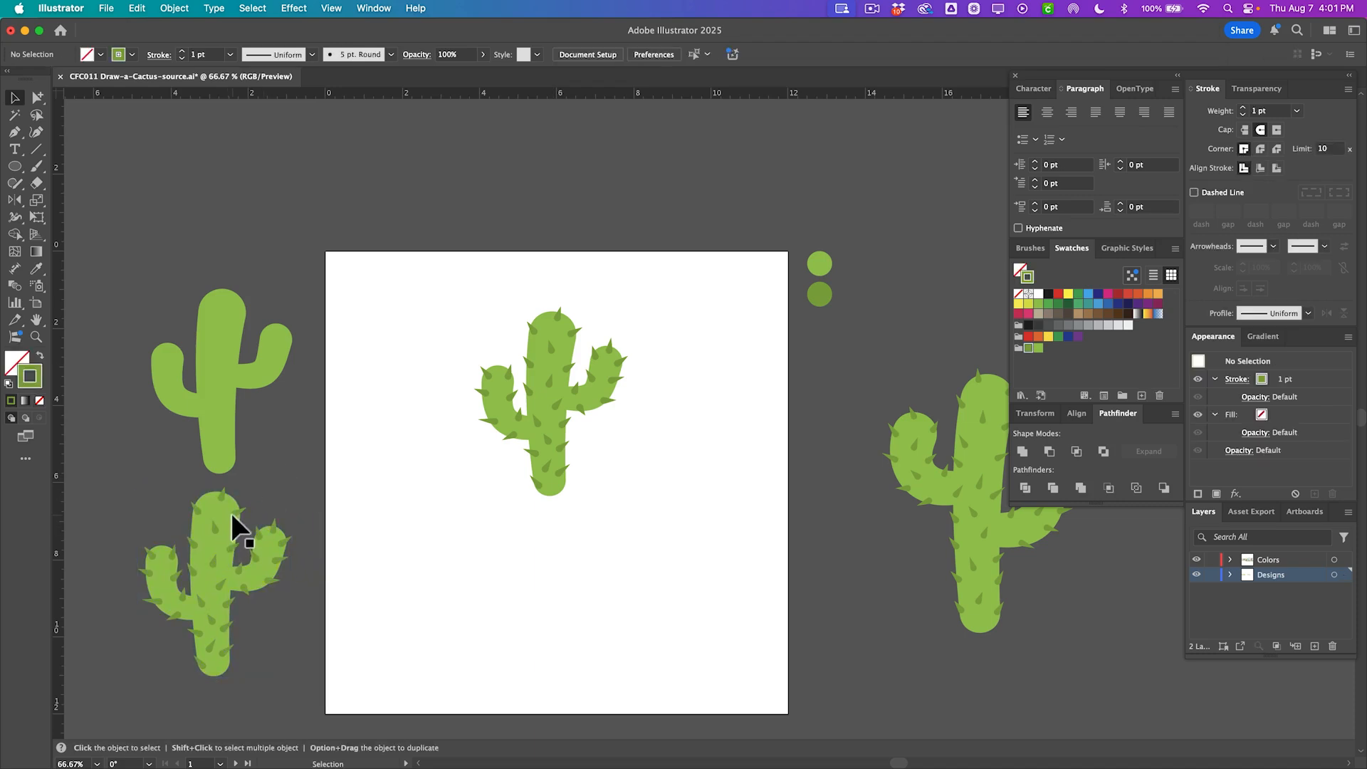
# Select the spiked cactus on the artboard and convert its stroked spike lines into filled shapes with Outline Stroke.
pyautogui.press('a')
pyautogui.keyDown('alt'); pyautogui.click(235, 513); pyautogui.keyUp('alt')
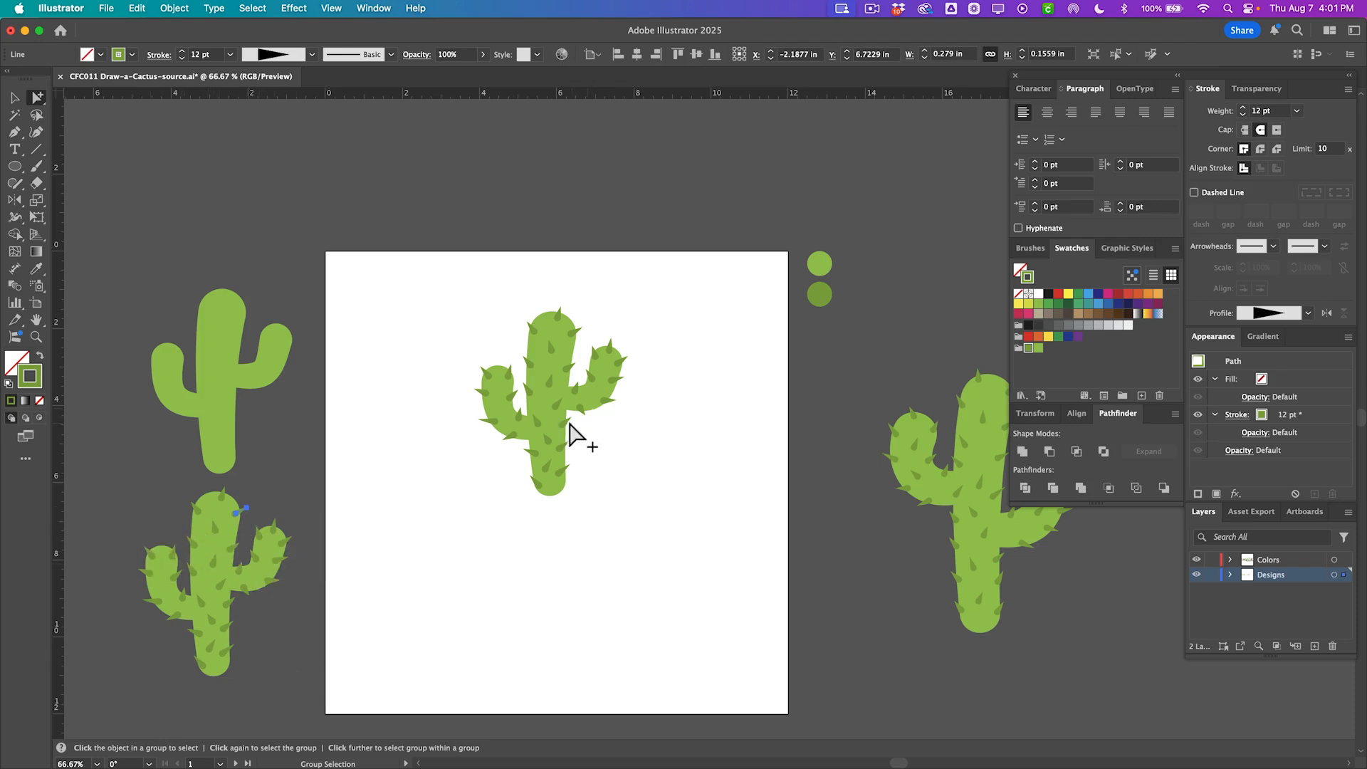
pyautogui.press('v')
pyautogui.click(553, 391)
pyautogui.press('super+1')
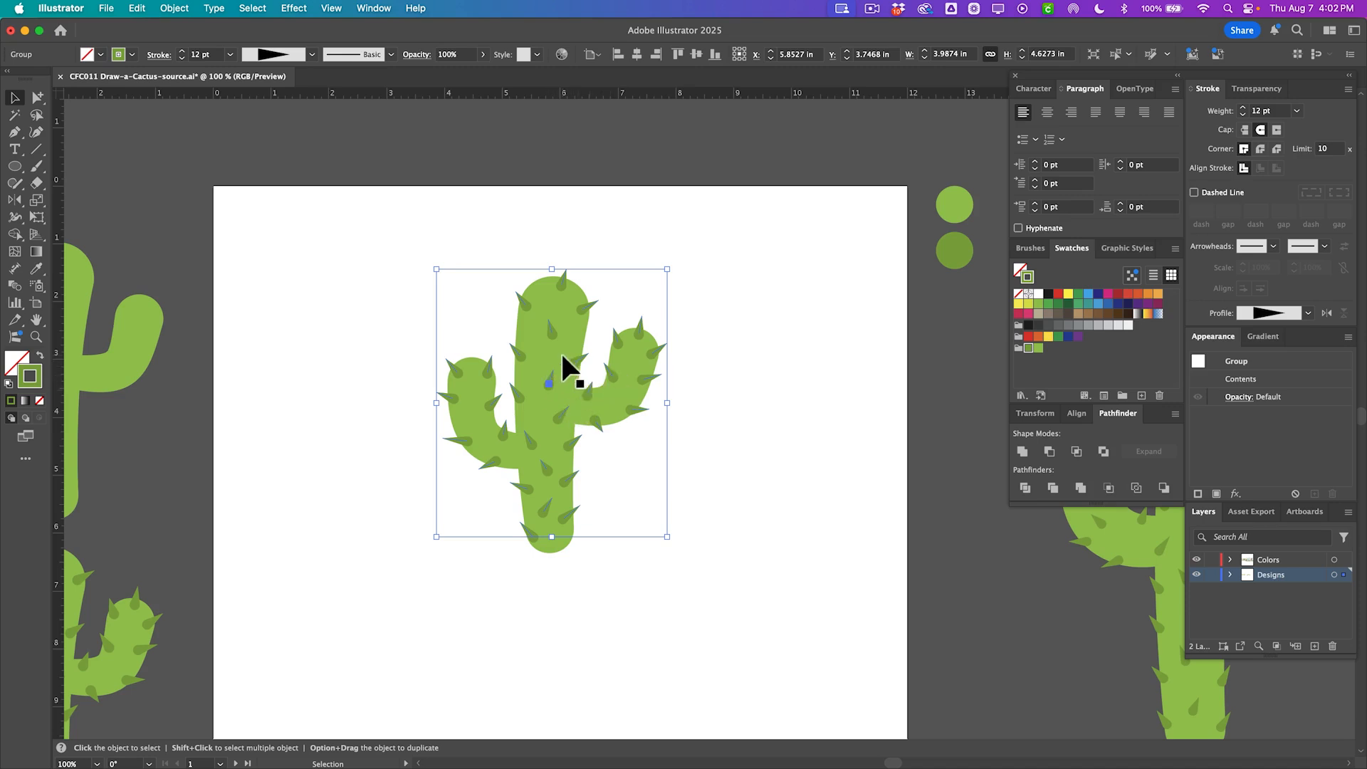
pyautogui.click(171, 8)
pyautogui.moveTo(262, 419)
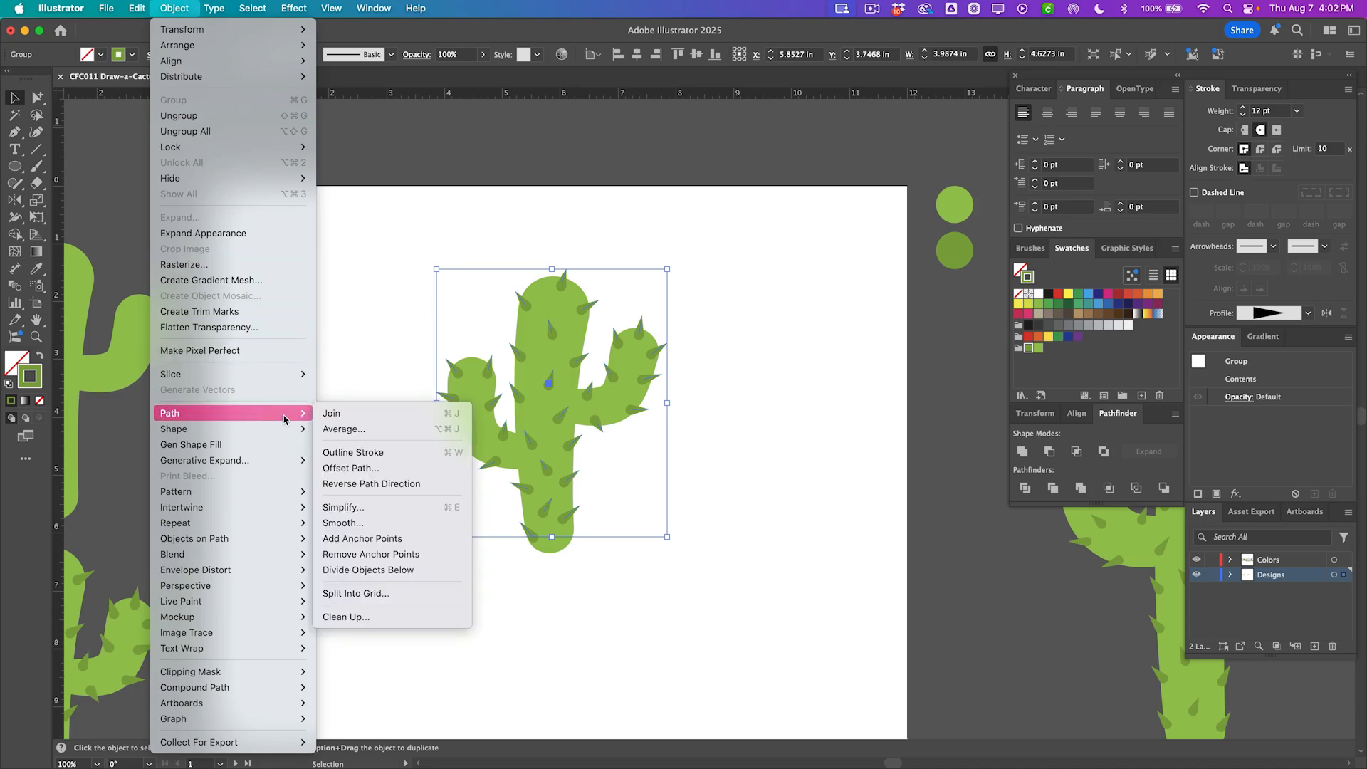
pyautogui.click(353, 453)
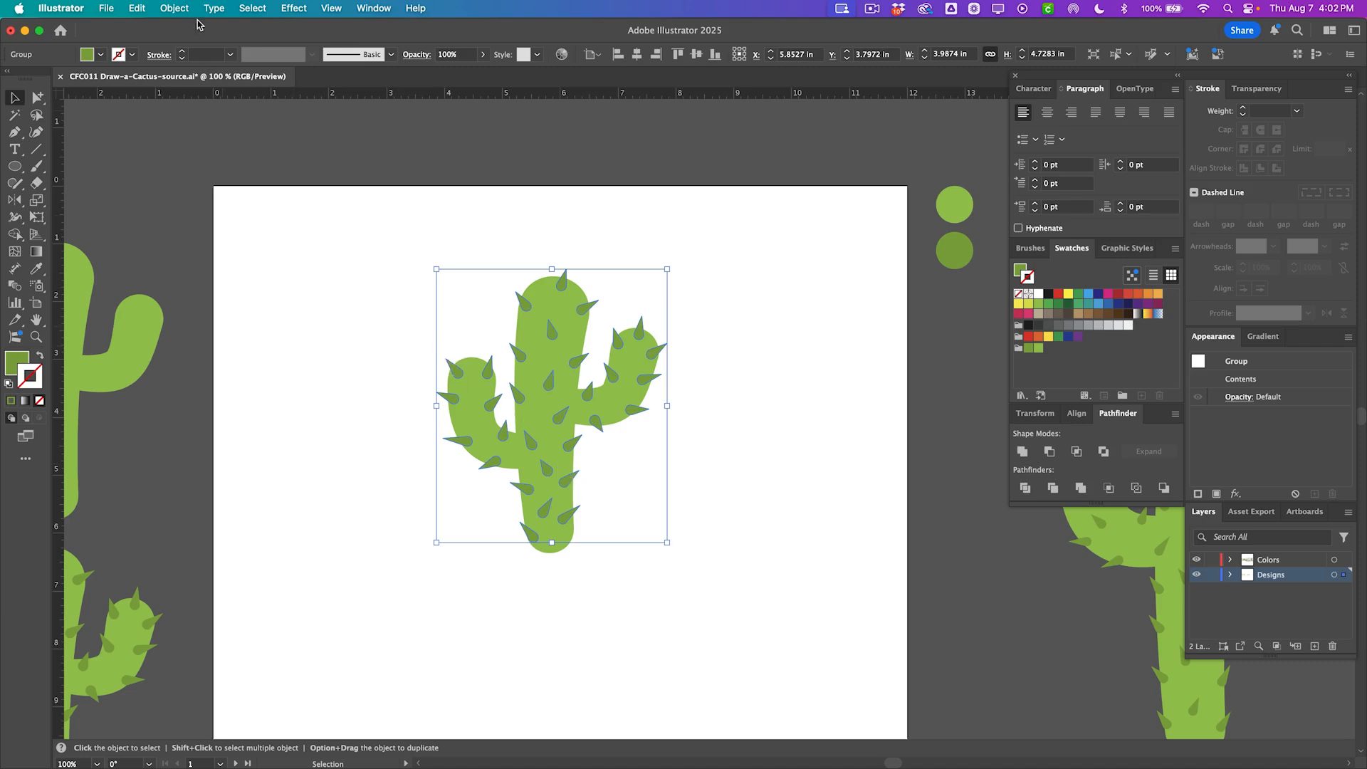
# Make the outlined spikes into a compound path.
pyautogui.click(174, 8)
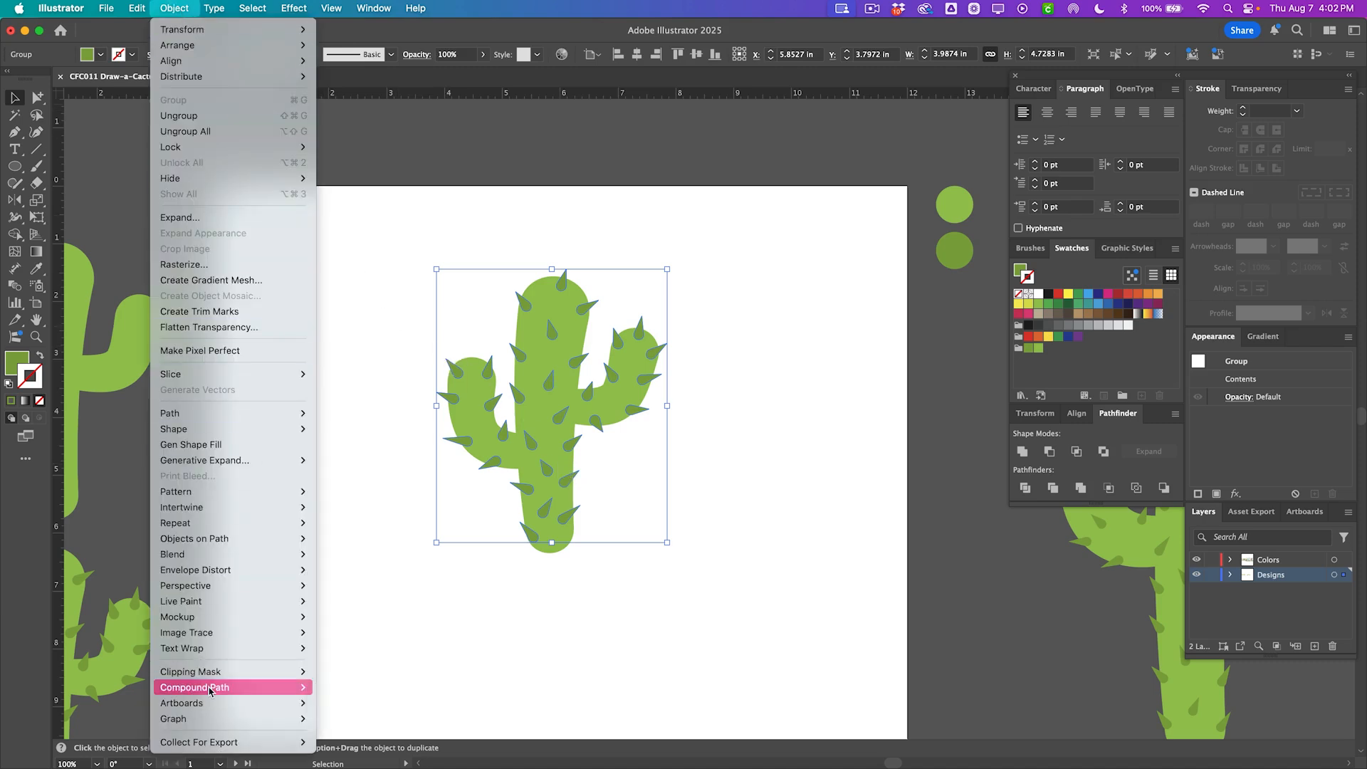
pyautogui.moveTo(206, 687)
pyautogui.click(354, 688)
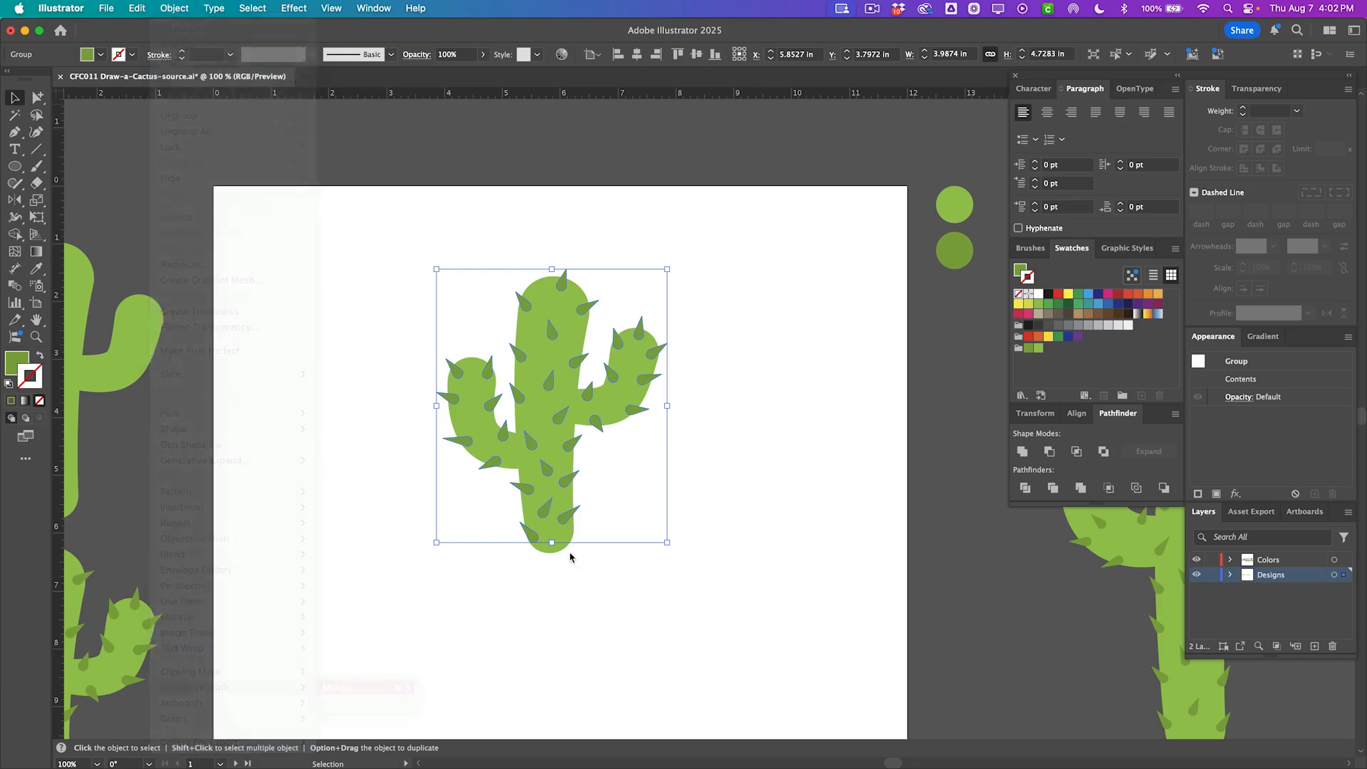
# Move the cactus body and spikes together to the left and place a duplicate of them to the right.
pyautogui.click(612, 453)
pyautogui.moveTo(573, 447); pyautogui.dragTo(627, 458)
pyautogui.press('super+z')
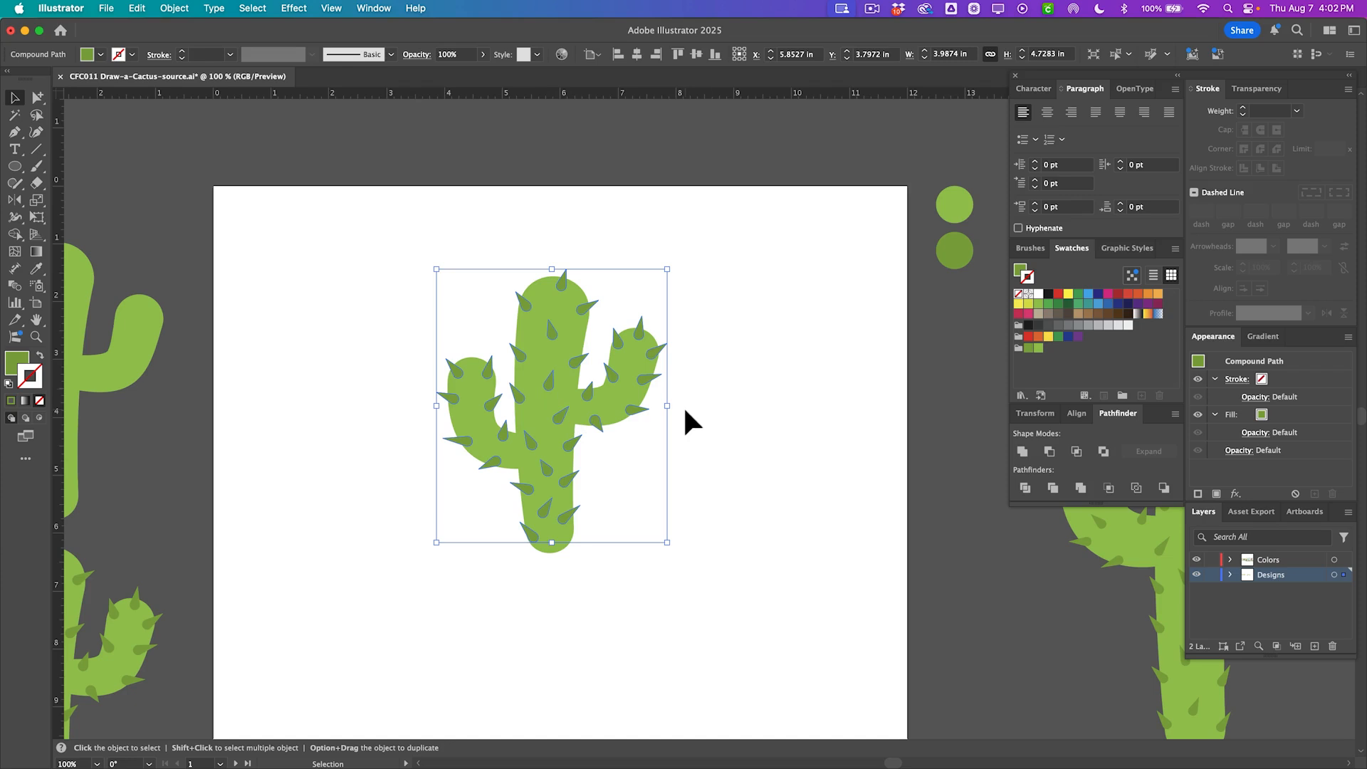
pyautogui.moveTo(645, 473); pyautogui.dragTo(431, 309)
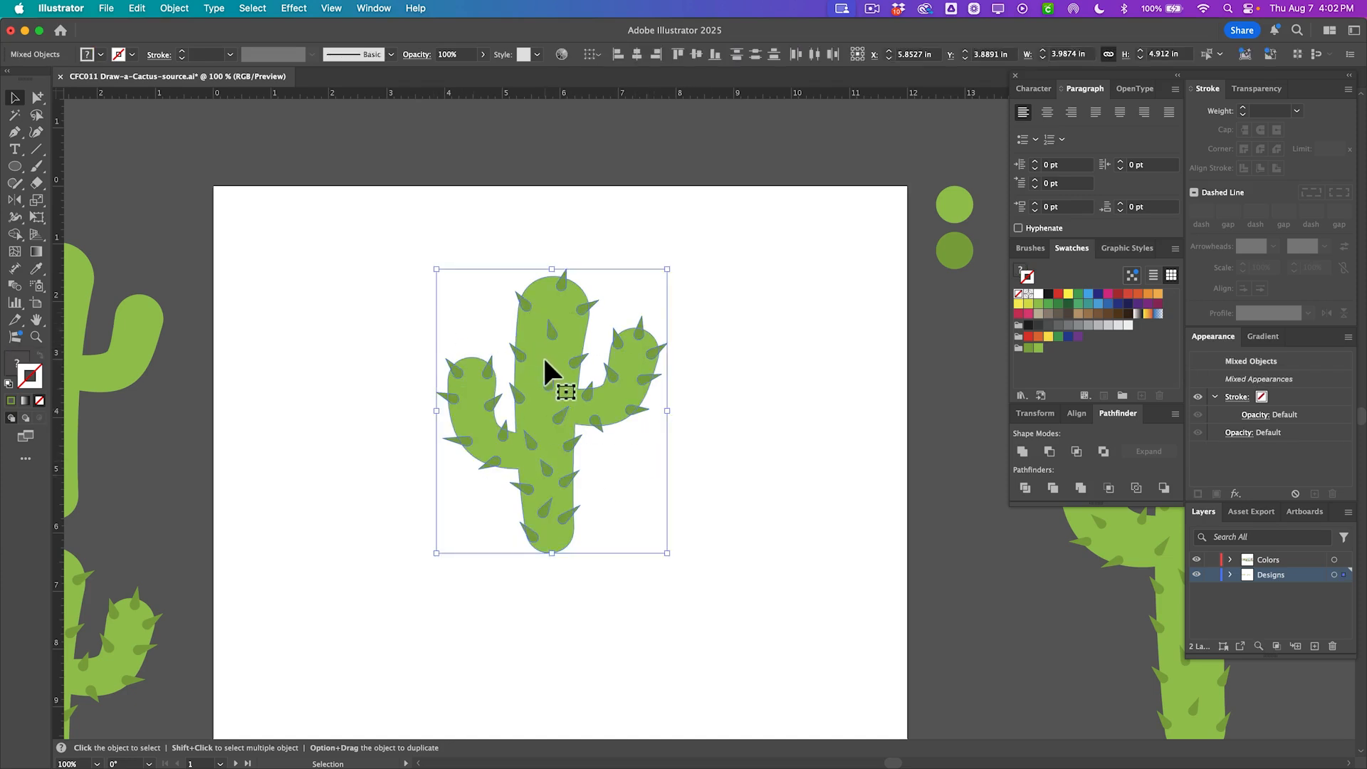
pyautogui.moveTo(544, 359); pyautogui.dragTo(416, 352)
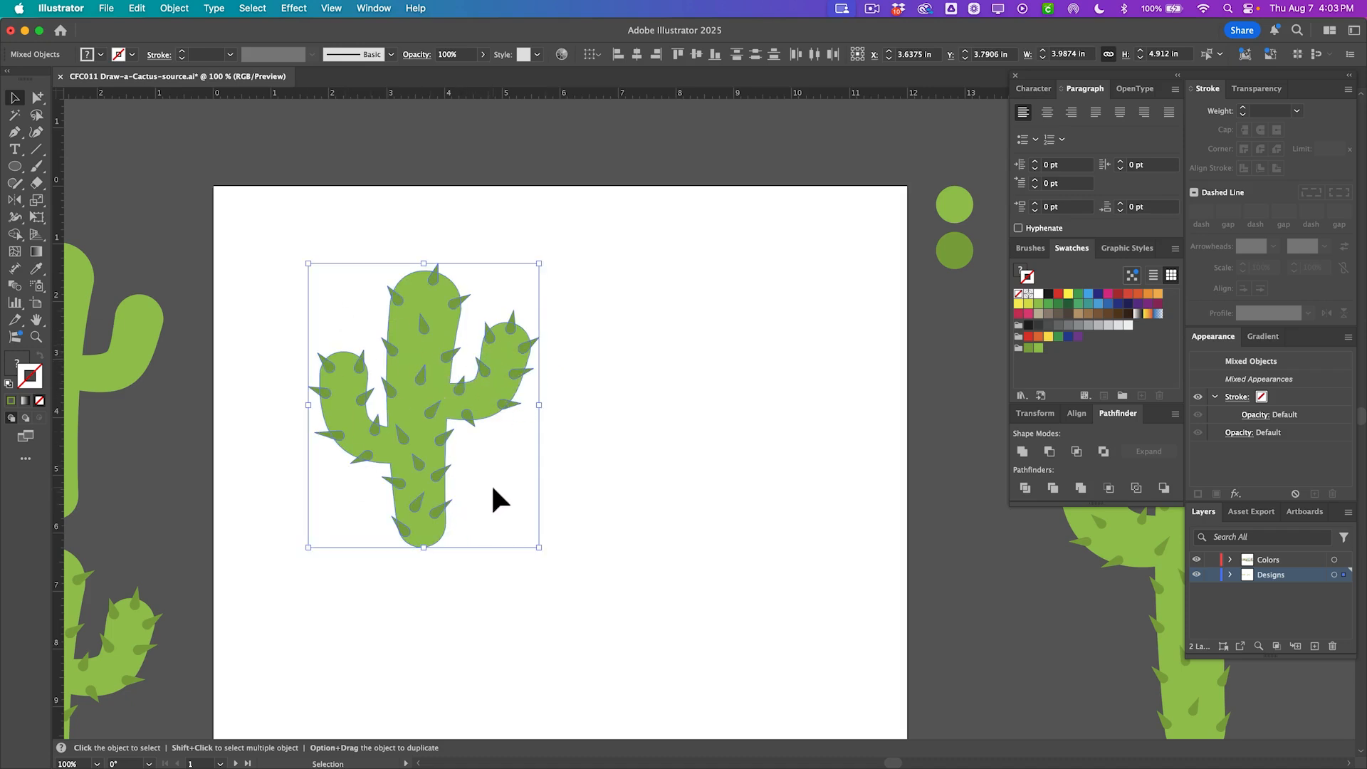
pyautogui.moveTo(391, 401); pyautogui.dragTo(674, 391)
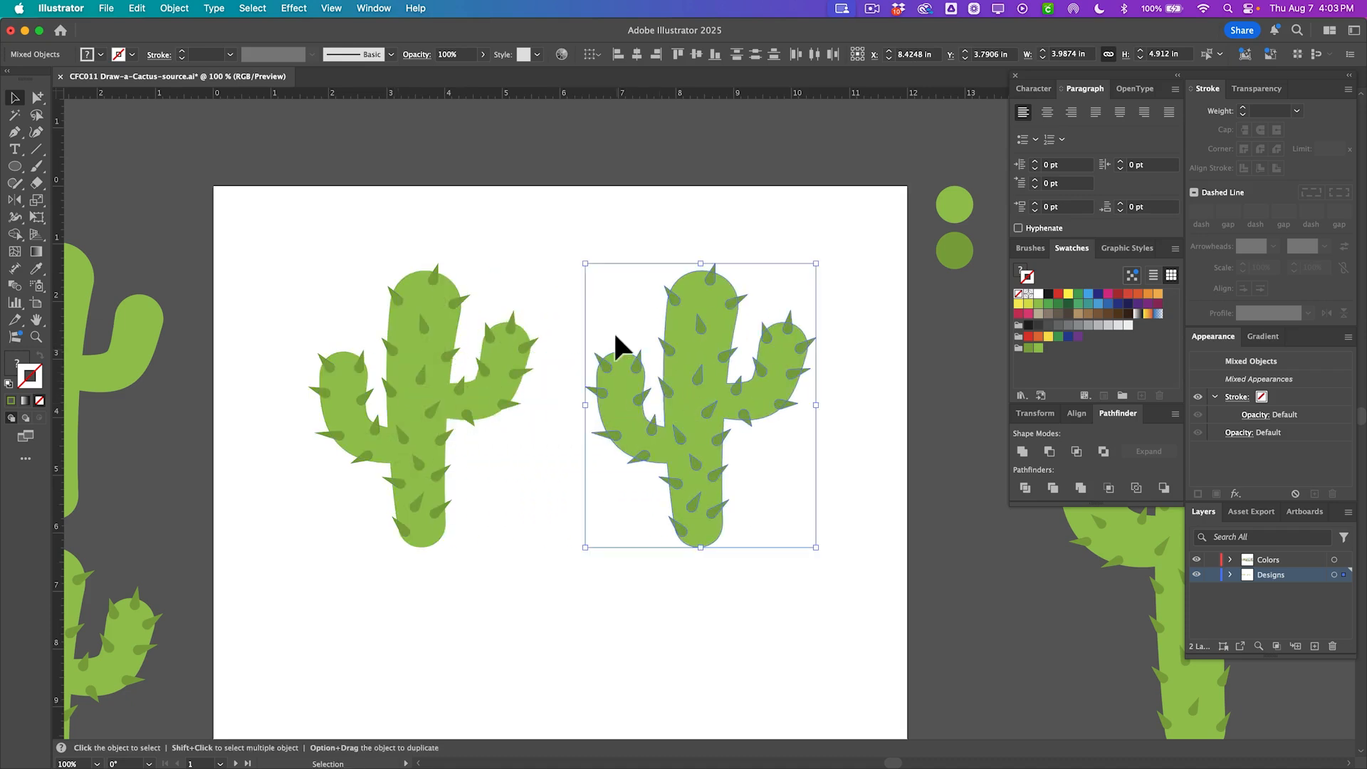
pyautogui.click(602, 294)
pyautogui.moveTo(633, 410); pyautogui.dragTo(775, 479)
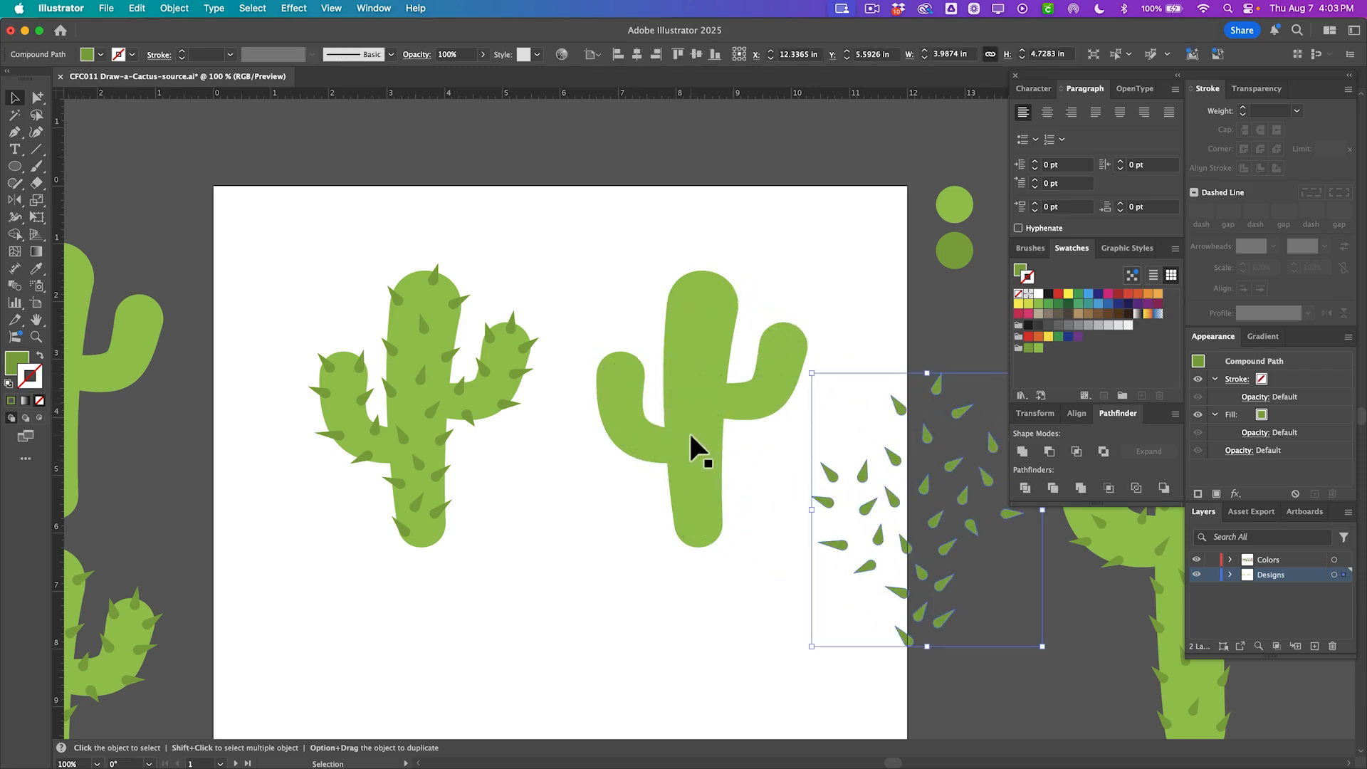
pyautogui.press('super+z')
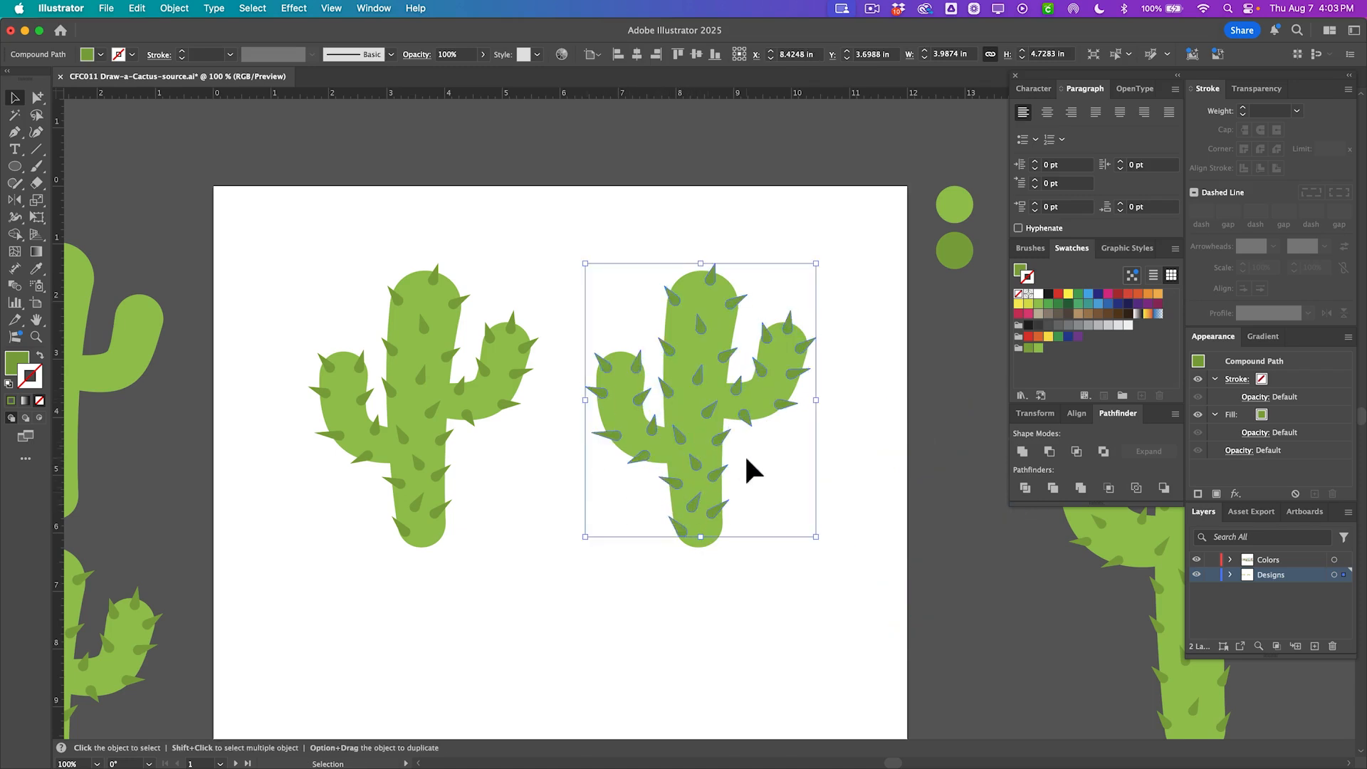
# Unite the duplicated cactus body and spikes into one shape and fill it with the light green swatch.
pyautogui.moveTo(795, 478); pyautogui.dragTo(665, 272)
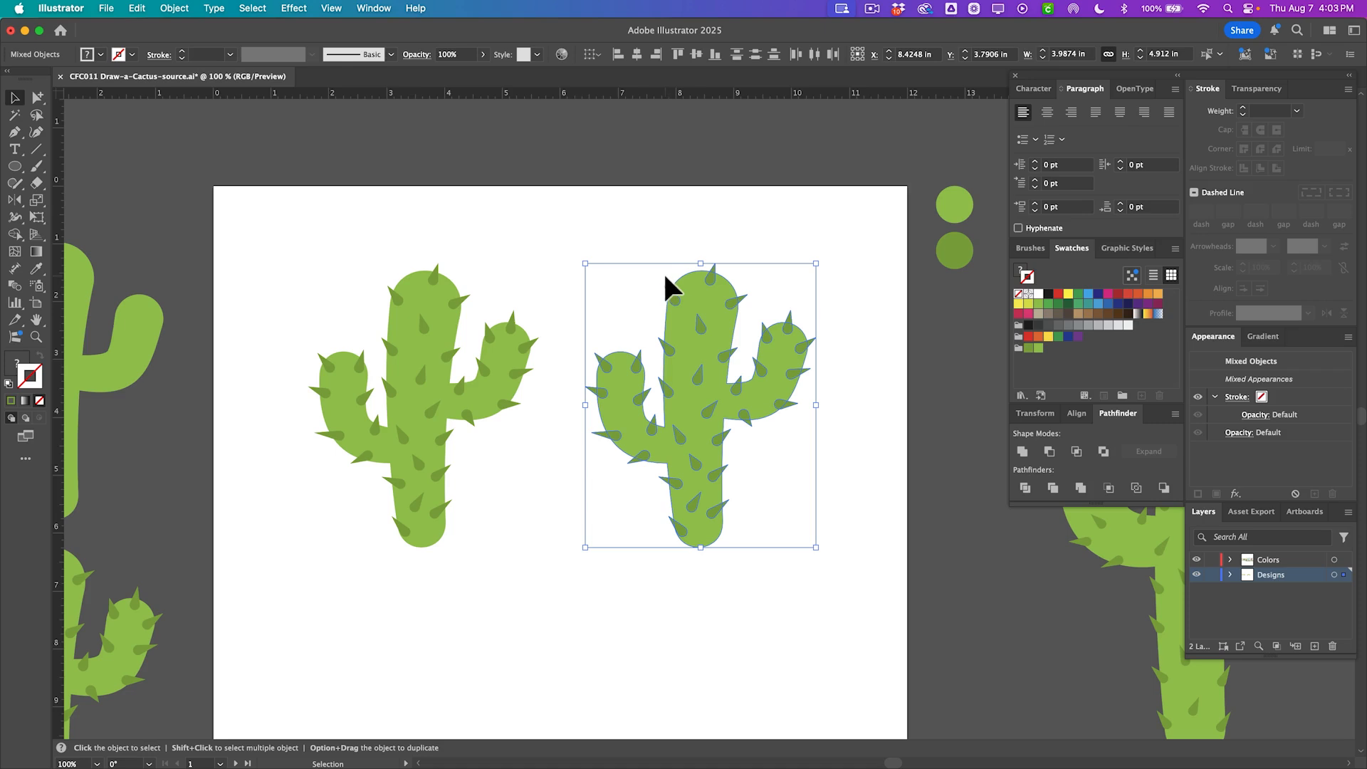
pyautogui.click(1023, 451)
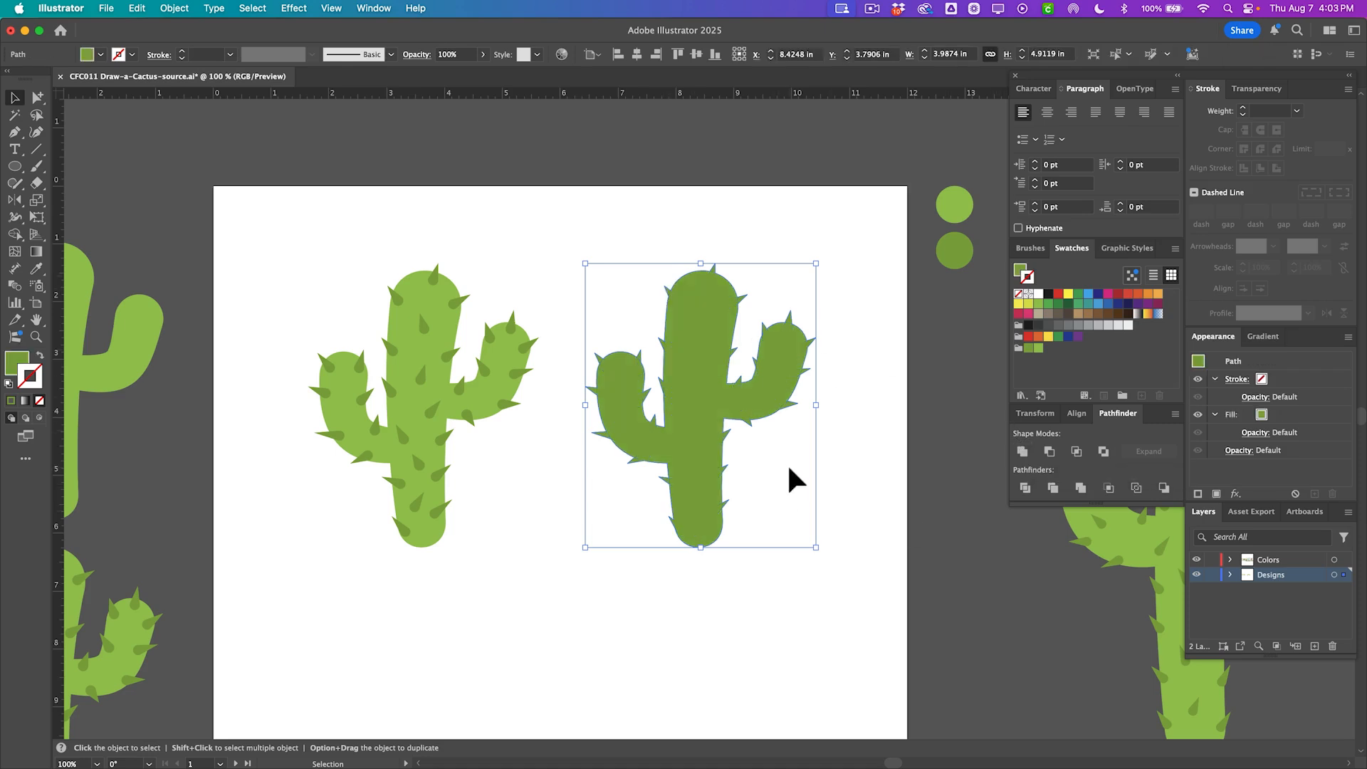
pyautogui.click(1030, 348)
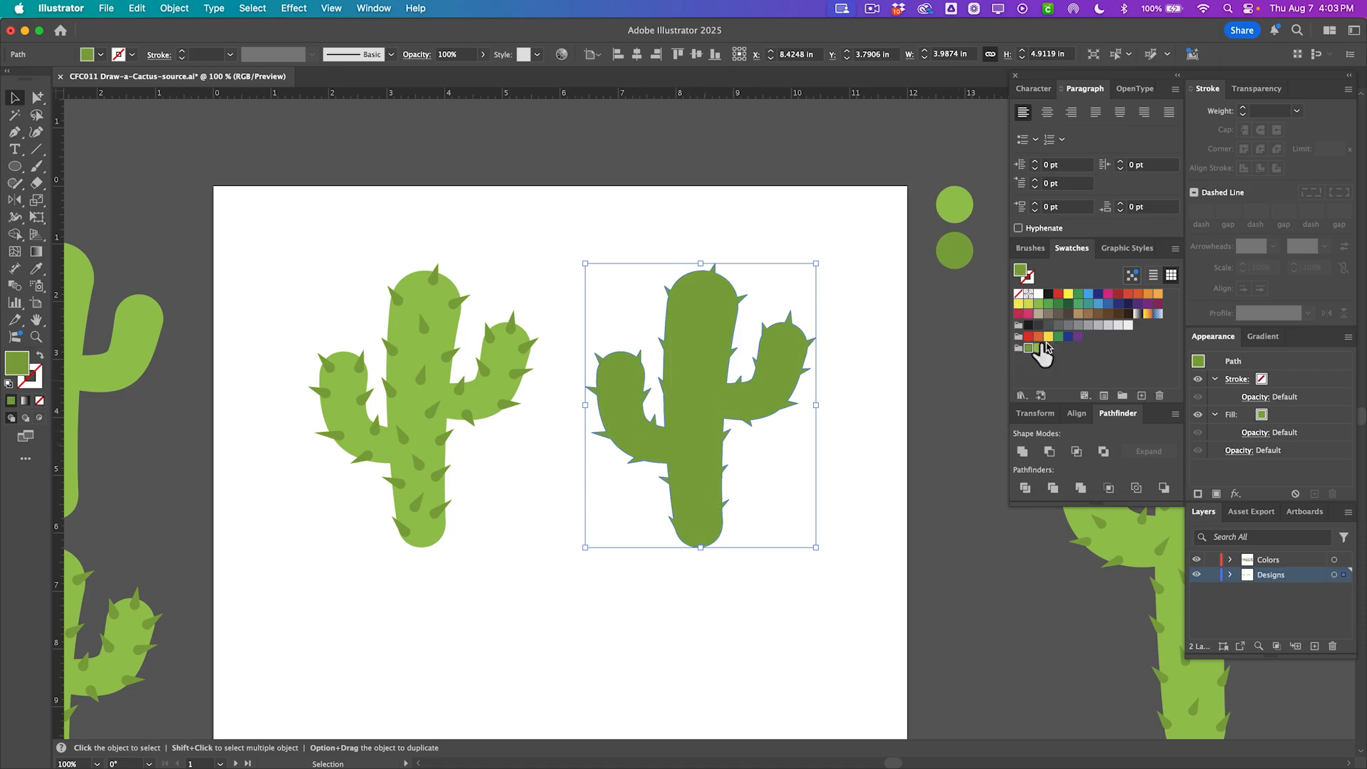
pyautogui.click(1038, 349)
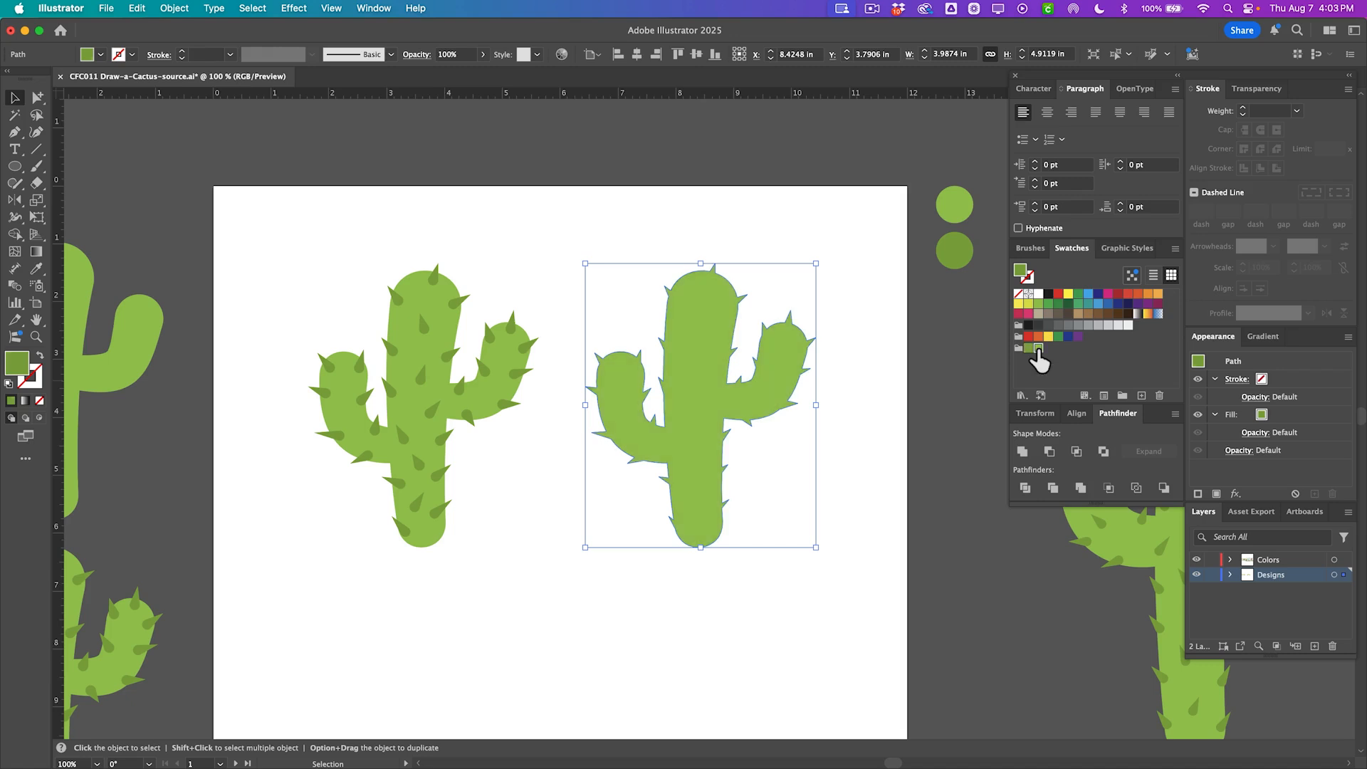
pyautogui.click(779, 487)
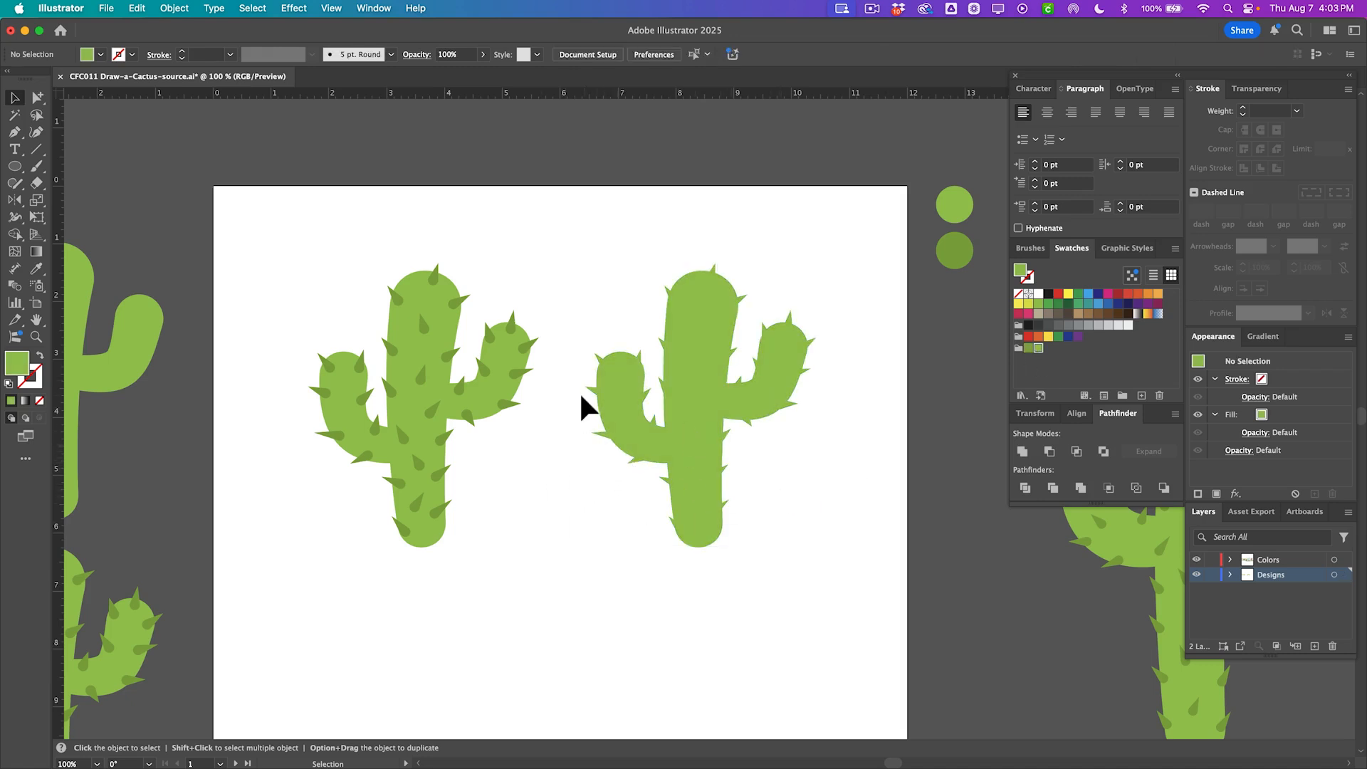
pyautogui.hscroll(-1, 645, 384)
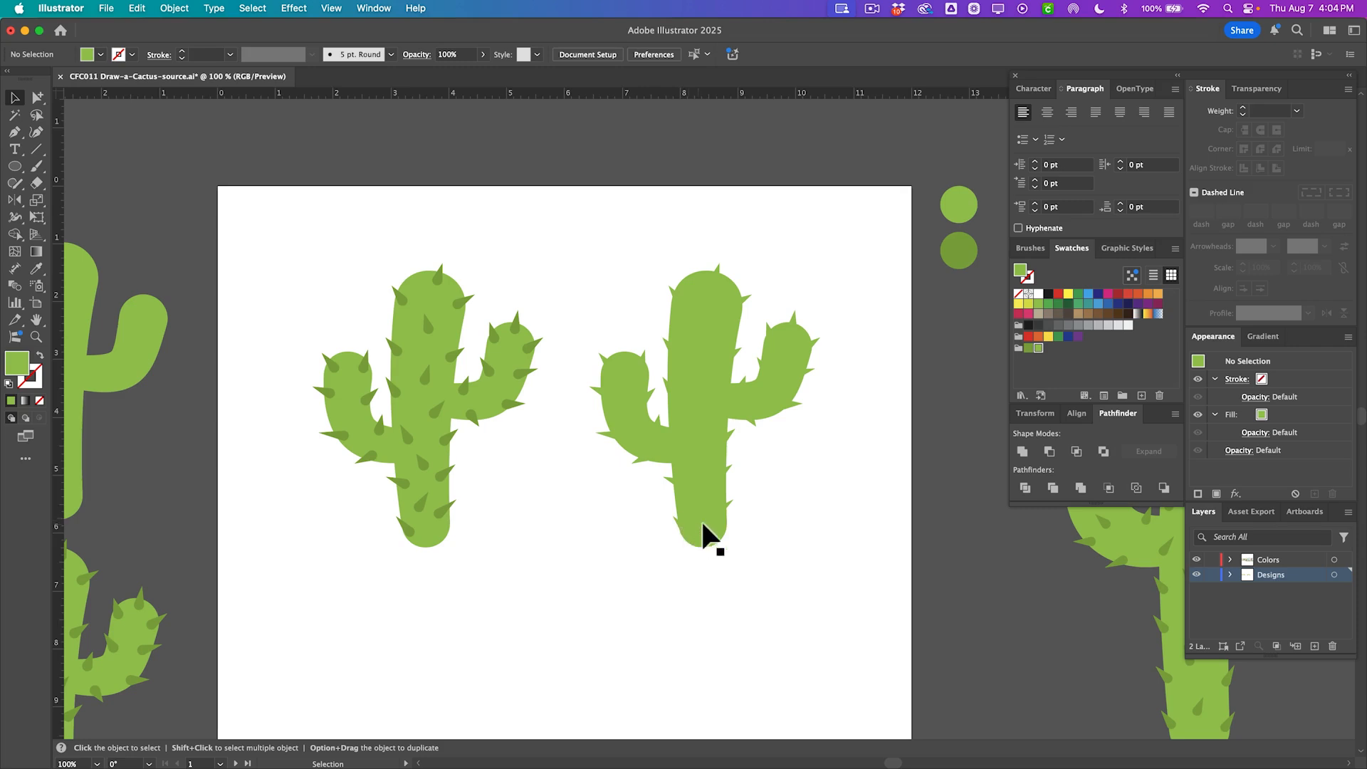
pyautogui.scroll(-2, 482, 449)
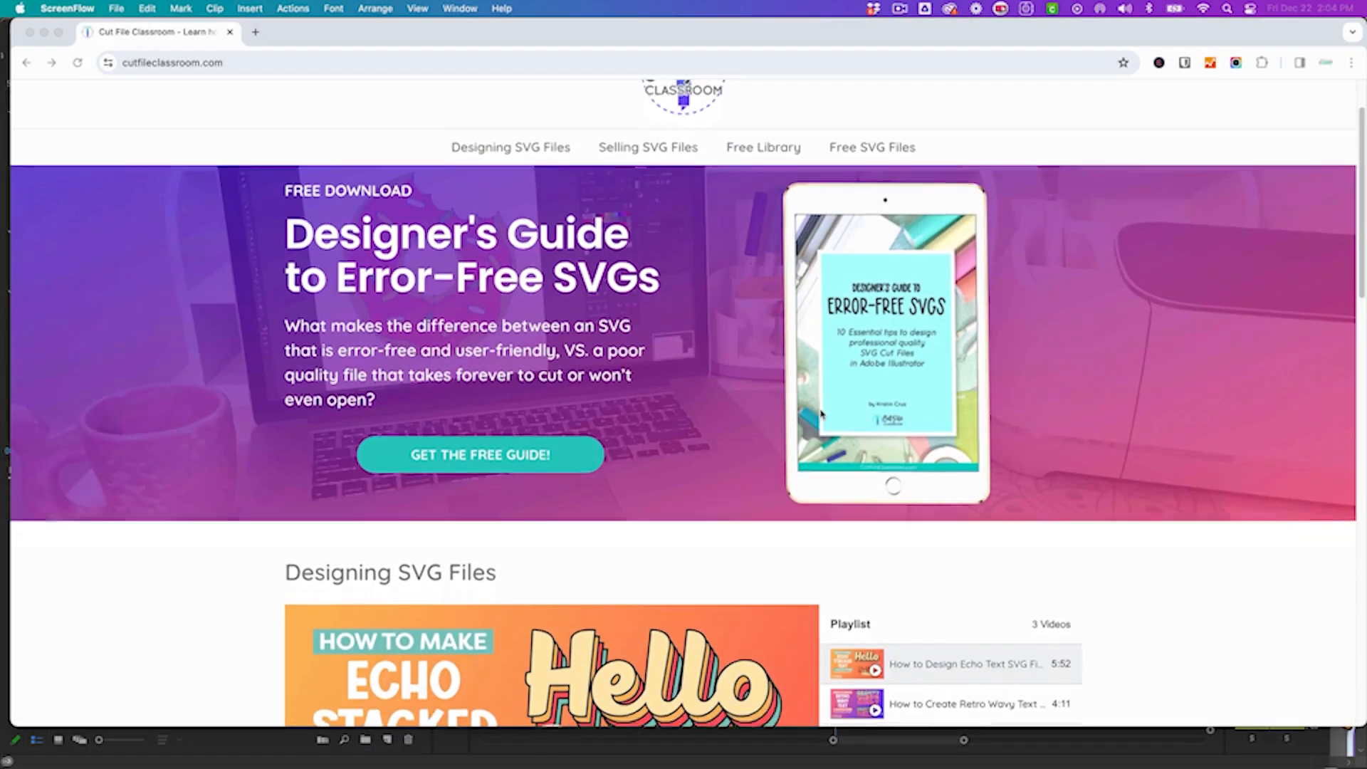
pyautogui.scroll(-2, 821, 413)
pyautogui.scroll(-7, 821, 413)
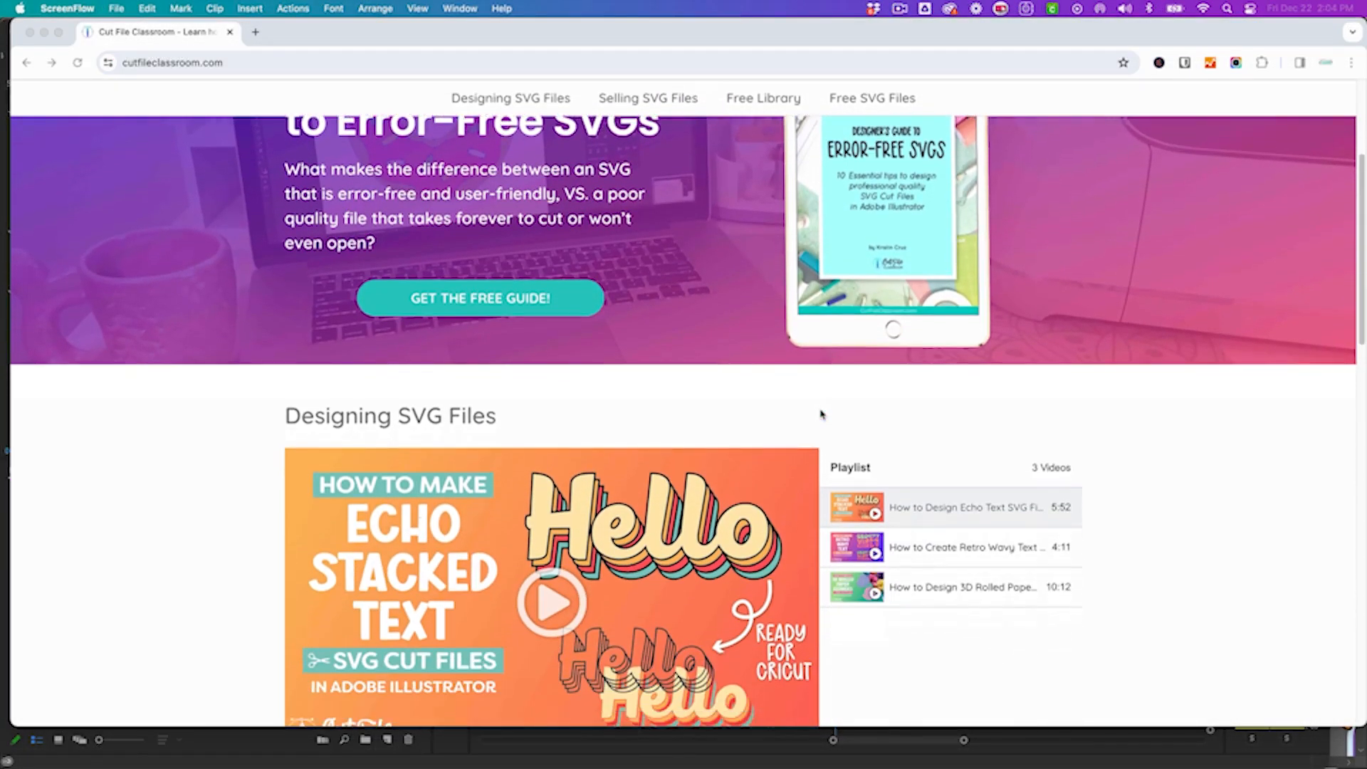
pyautogui.scroll(-2, 821, 415)
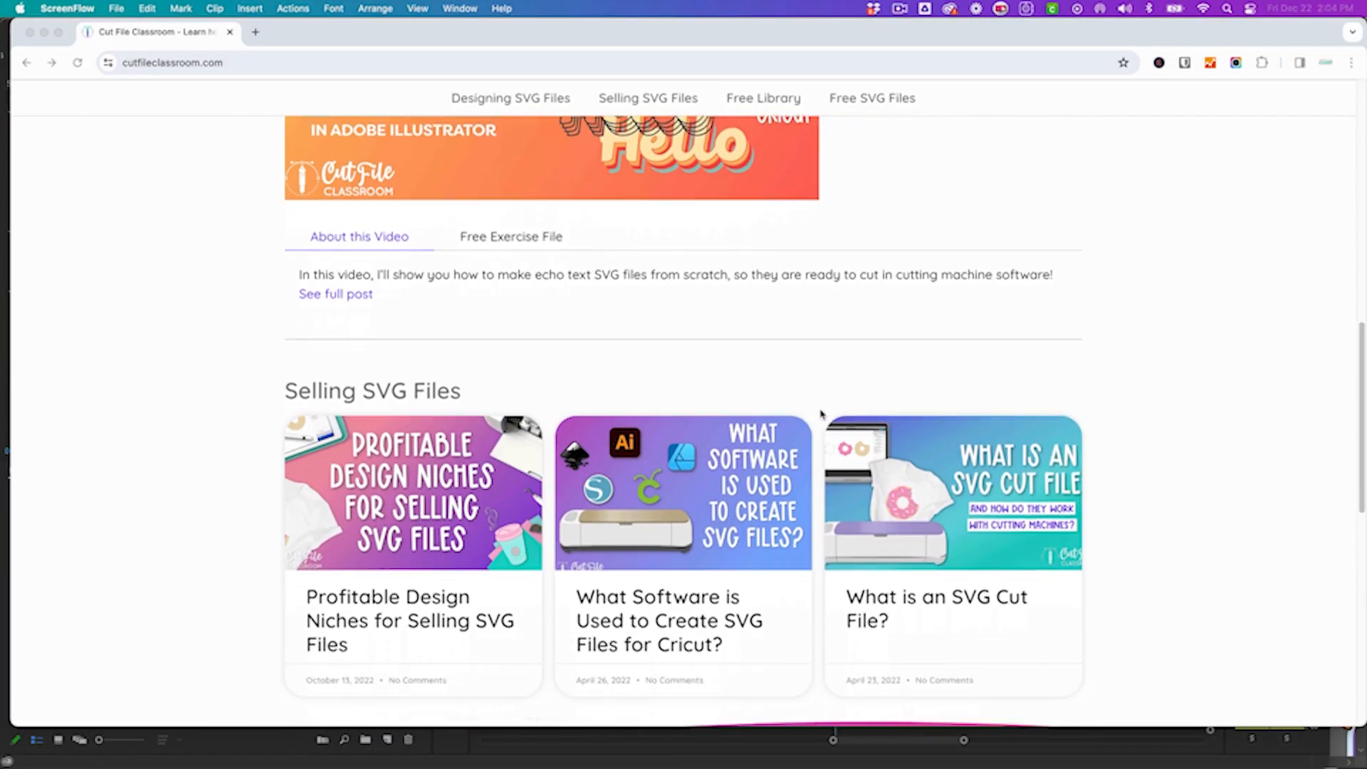
pyautogui.scroll(-2, 821, 415)
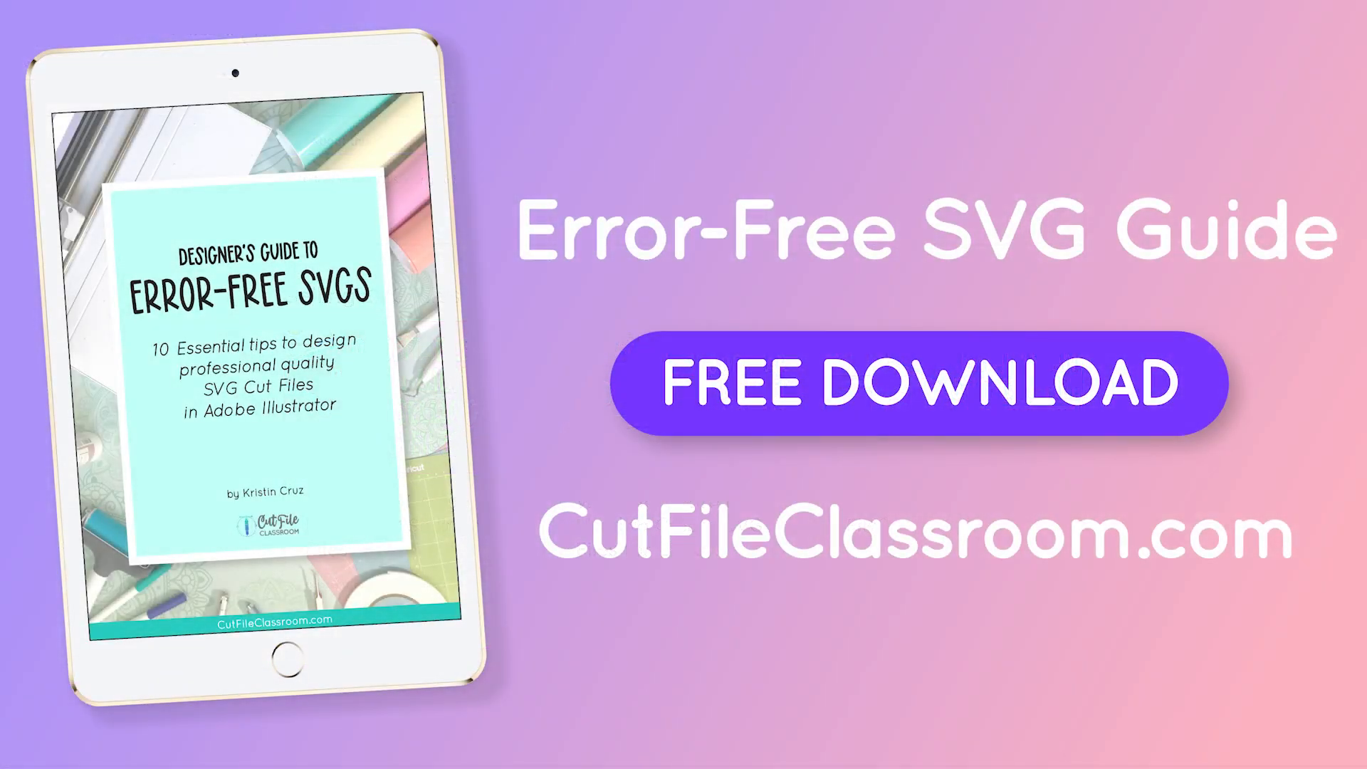